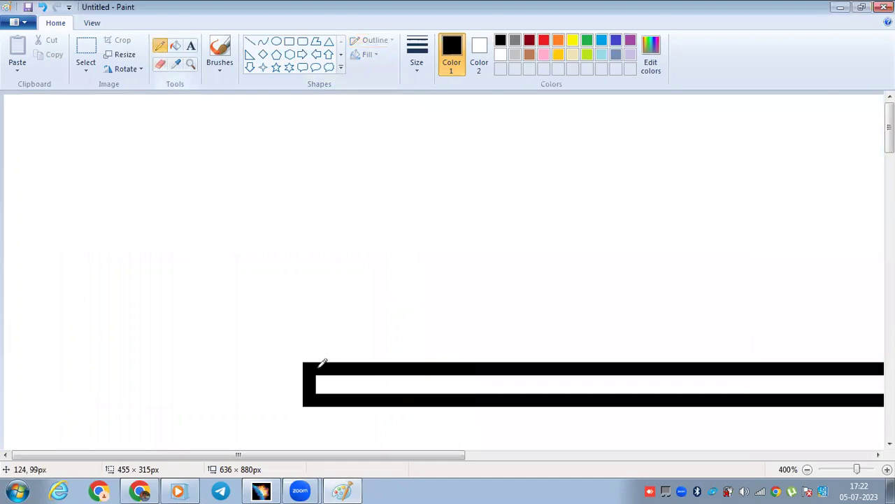
Draw a dashed centre line inside the thin bar and mark its start with opposing arrows labelled "t"
drag(299, 387, 394, 384)
drag(408, 384, 522, 387)
drag(278, 299, 282, 353)
drag(272, 323, 294, 330)
mouse_move(283, 381)
mouse_down()
mouse_move(282, 433)
mouse_move(277, 399)
mouse_move(294, 401)
mouse_up()
mouse_move(215, 352)
mouse_down()
mouse_move(225, 373)
mouse_move(214, 361)
mouse_move(226, 362)
mouse_up()
Draw a second, wider pair of opposing vertical arrows beside the t mark and label it "T"
drag(129, 256, 130, 353)
mouse_move(124, 327)
mouse_down()
mouse_move(138, 354)
mouse_move(153, 339)
mouse_move(130, 372)
mouse_up()
mouse_move(144, 409)
mouse_down()
mouse_move(144, 449)
mouse_move(130, 428)
mouse_up()
drag(140, 408, 152, 426)
drag(77, 381, 99, 381)
drag(91, 378, 91, 404)
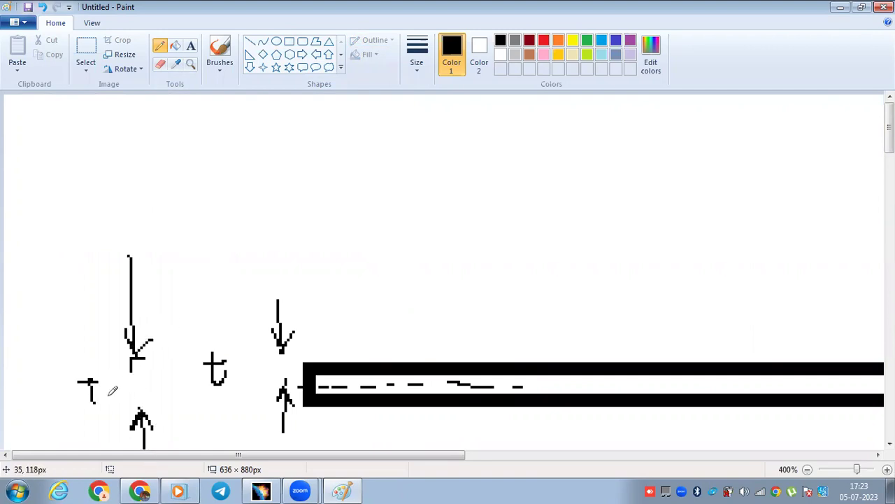
Handwrite the K-factor formula "t / T = Kf" as a fraction above the thin bar
drag(204, 145, 225, 189)
drag(177, 169, 237, 169)
drag(141, 231, 295, 225)
mouse_move(208, 236)
mouse_down()
mouse_move(236, 237)
mouse_move(228, 280)
mouse_up()
drag(265, 253, 287, 245)
drag(363, 195, 400, 188)
drag(376, 224, 400, 225)
drag(443, 145, 457, 207)
drag(481, 156, 492, 193)
drag(510, 144, 509, 203)
drag(497, 165, 544, 160)
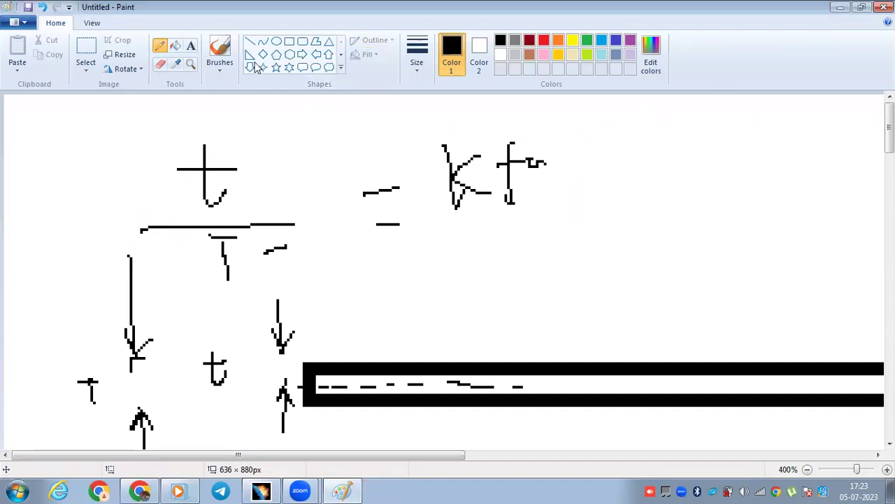
click(191, 46)
click(548, 187)
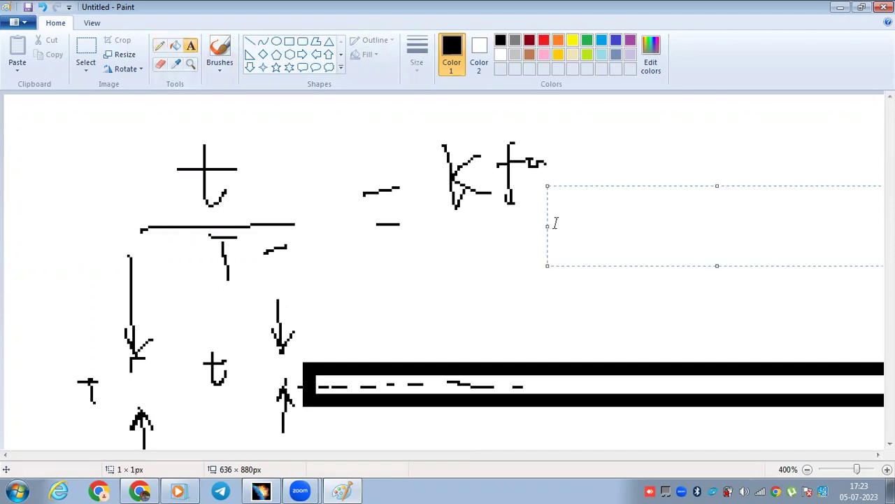
text(kfa)
key(BackSpace)
key(BackSpace)
key(BackSpace)
text(cc)
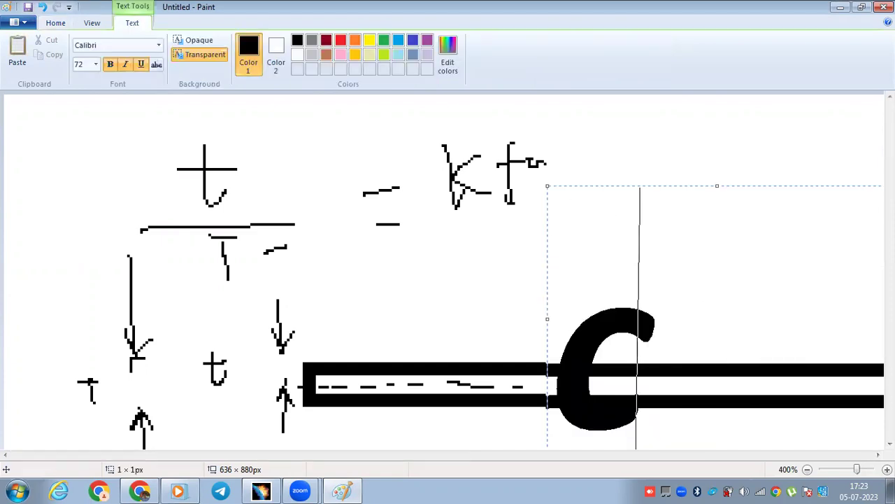
key(ctrl+a)
key(BackSpace)
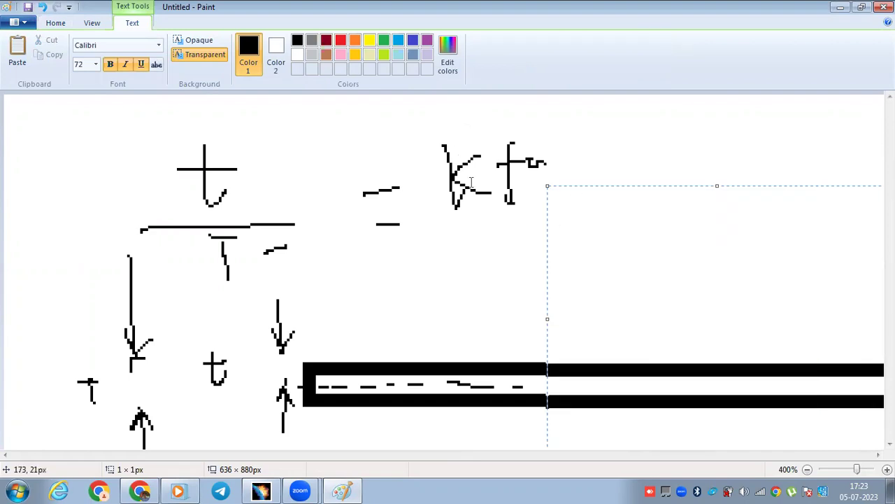
click(413, 194)
Enlarge the canvas to 2274 × 838 px, widening it well beyond the existing drawing
scroll(416, 211, down, 3)
ctrl+scroll(416, 213, down, 1)
ctrl+scroll(415, 212, down, 4)
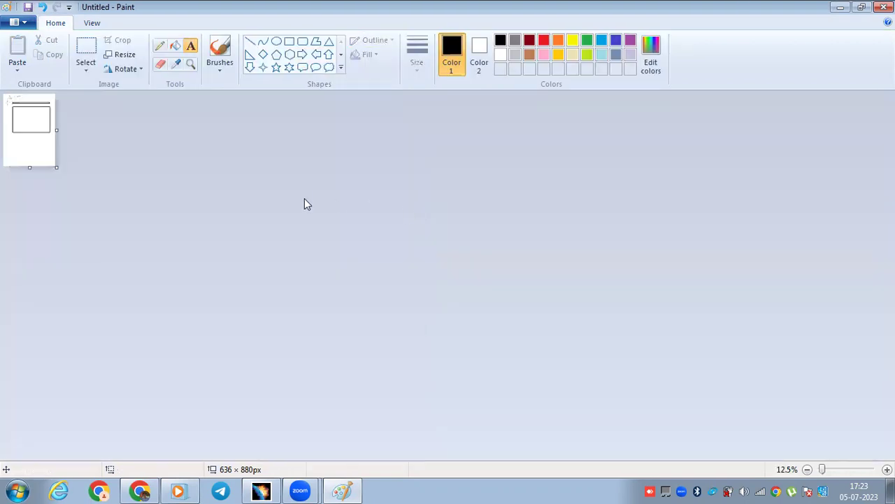
ctrl+scroll(180, 329, up, 2)
drag(213, 384, 749, 366)
ctrl+scroll(5, 114, up, 2)
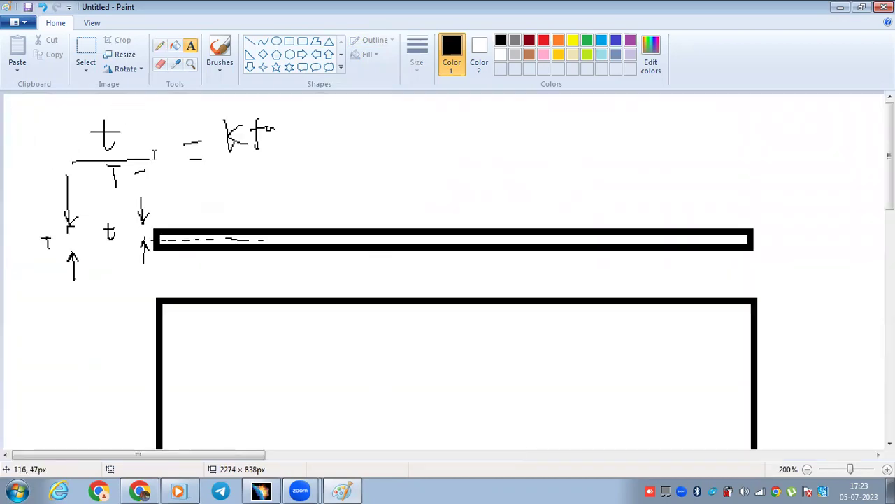
Add a text note above the thin bar reading "Material - Ductile" and "Carbon content - less than 2"
click(421, 96)
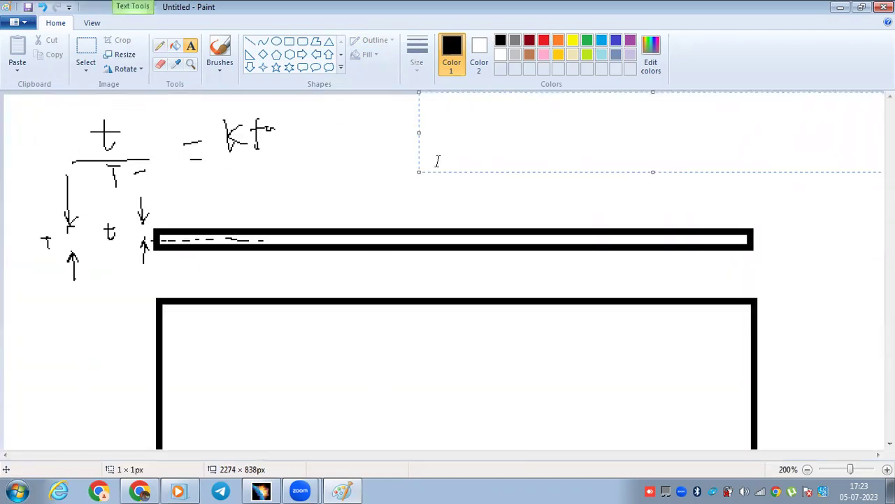
text(Material)
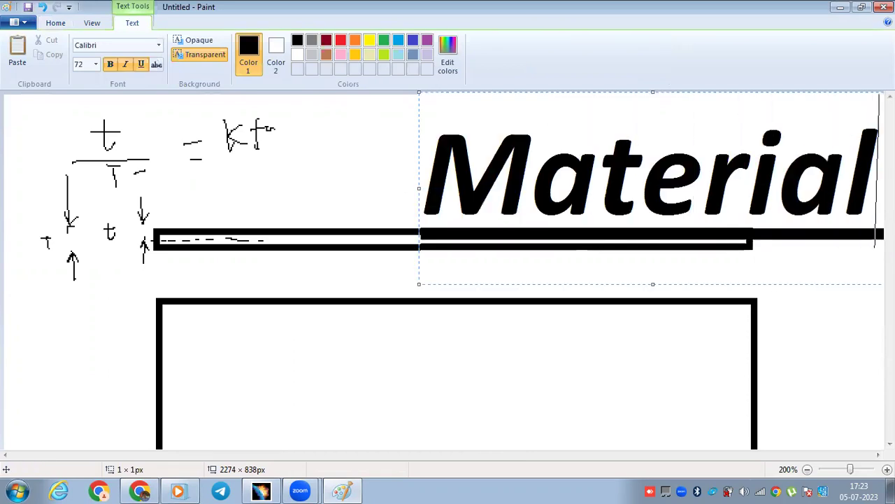
key(Return)
text(-)
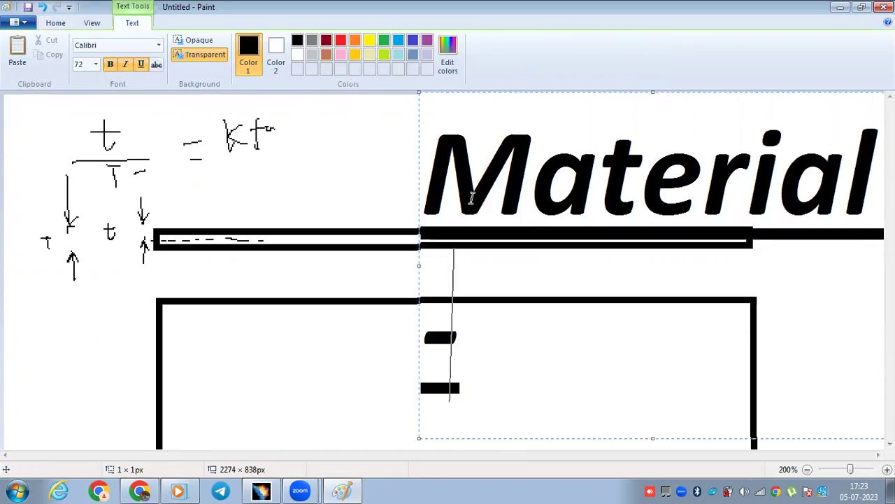
text( Ductile)
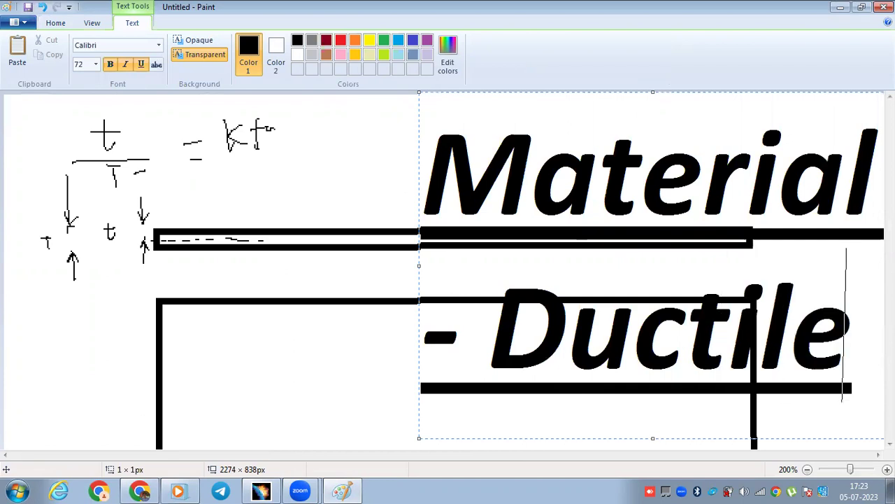
key(Return)
text(Ca)
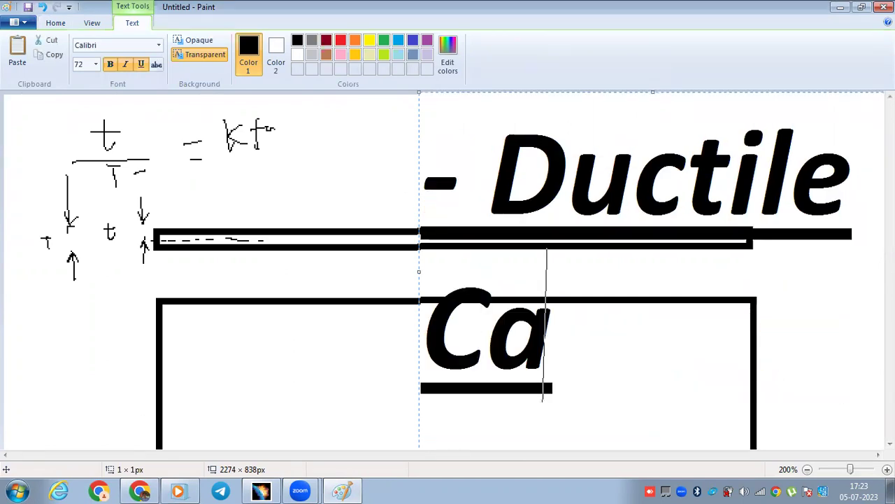
text(rbon)
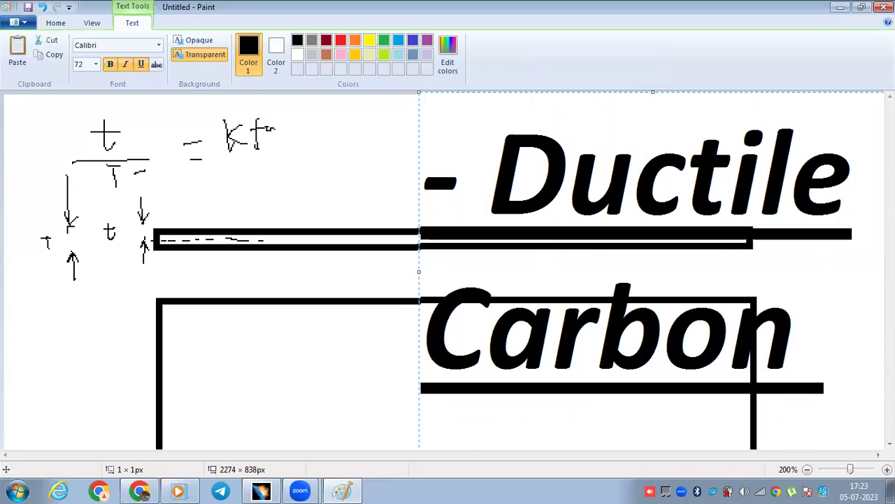
key(Return)
text(content)
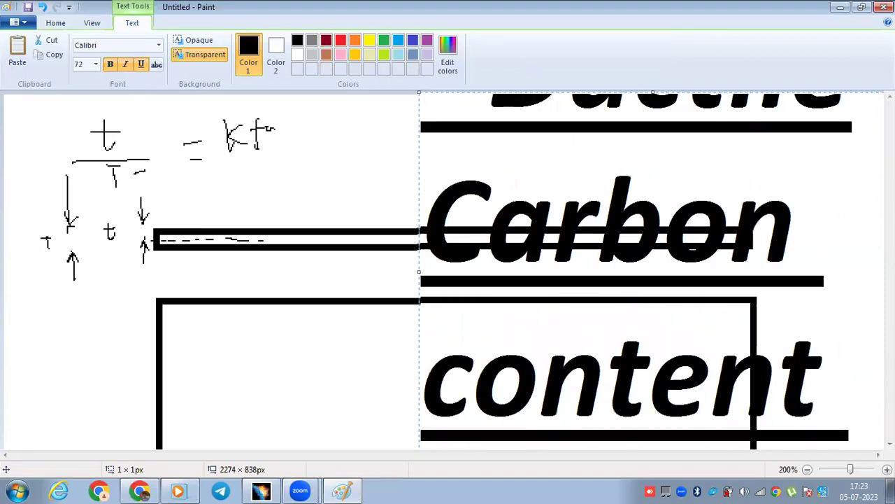
key(Return)
text(- )
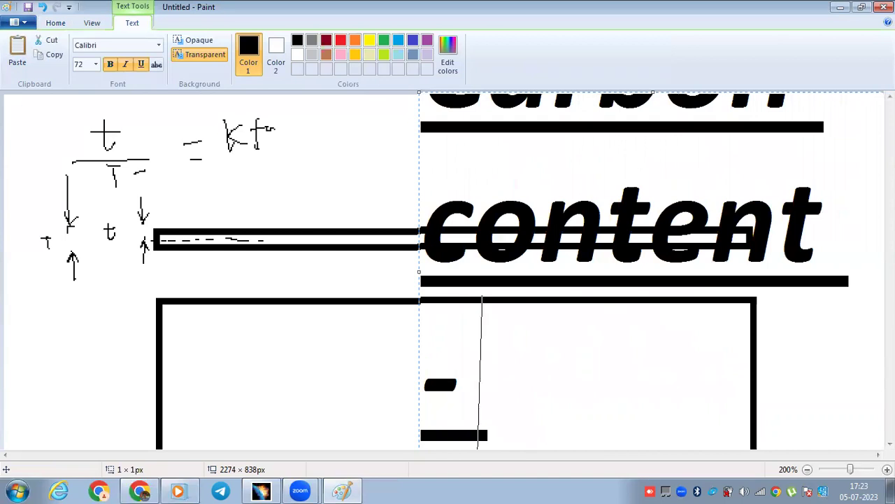
text(less tha)
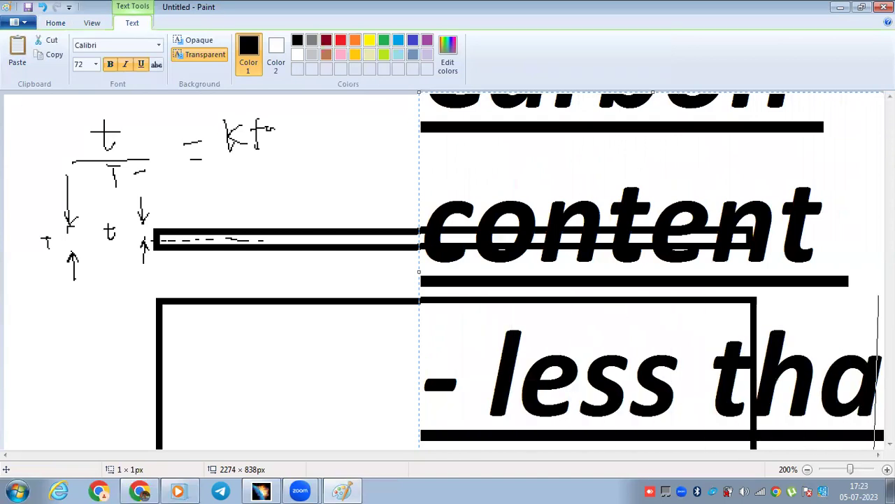
text(n 2)
Set the whole material note to font size 9 and place it on the canvas
key(ctrl+a)
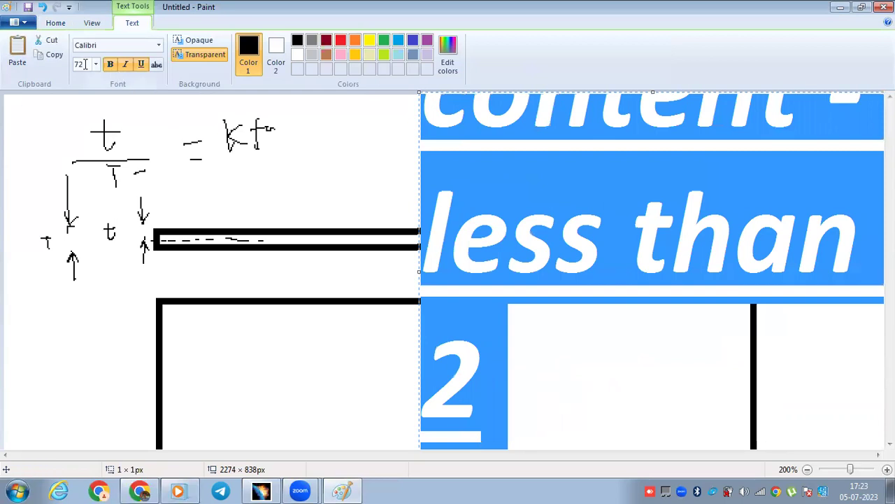
click(96, 65)
click(81, 90)
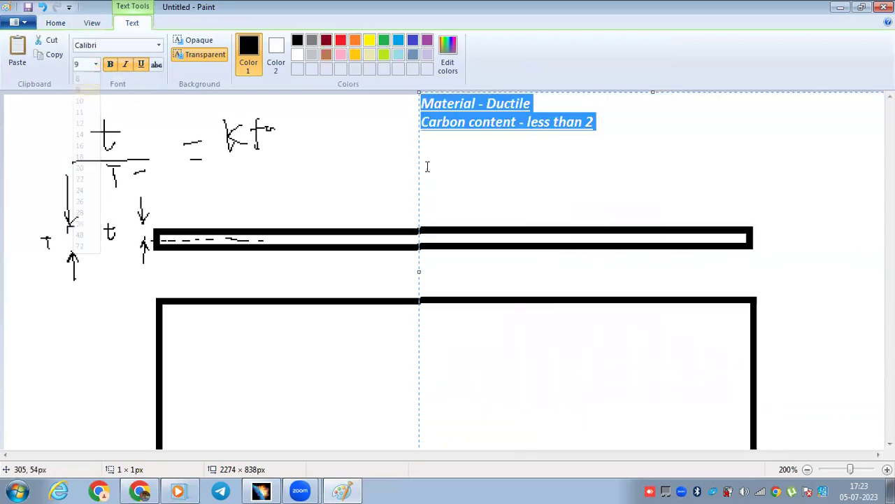
click(600, 123)
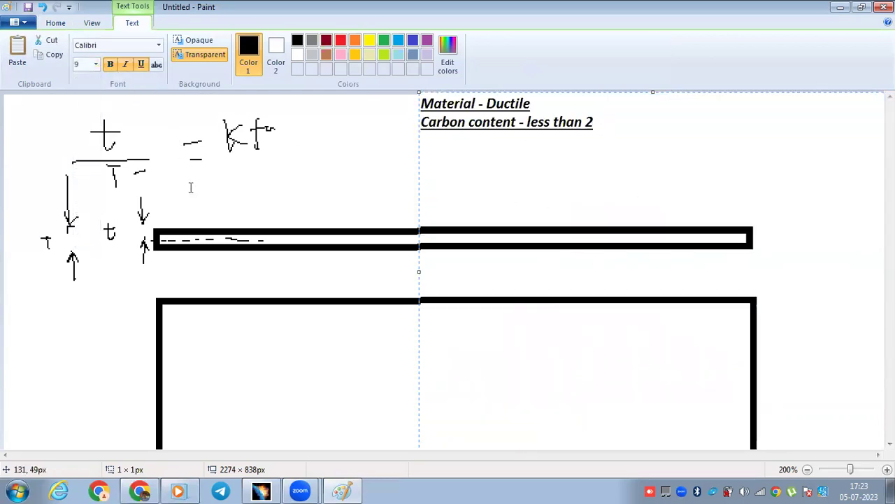
click(359, 175)
drag(474, 109, 557, 115)
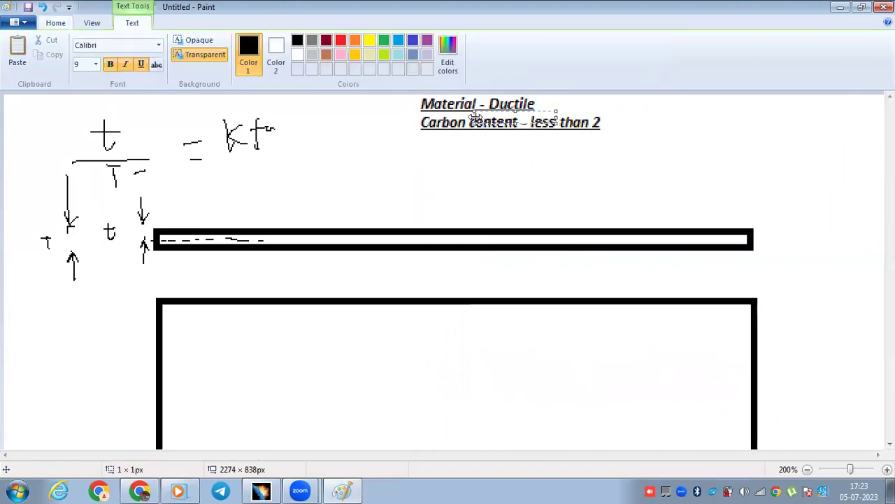
click(427, 152)
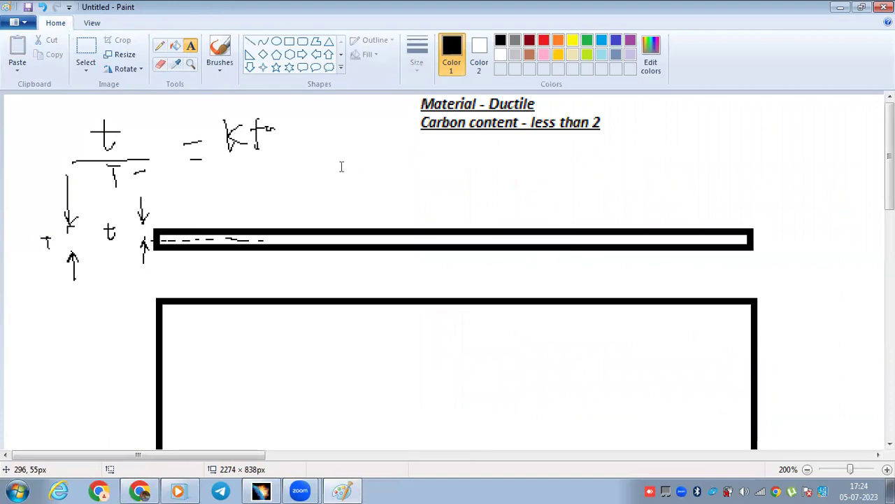
ctrl+scroll(310, 166, down, 1)
ctrl+scroll(280, 160, up, 1)
scroll(433, 167, down, 6)
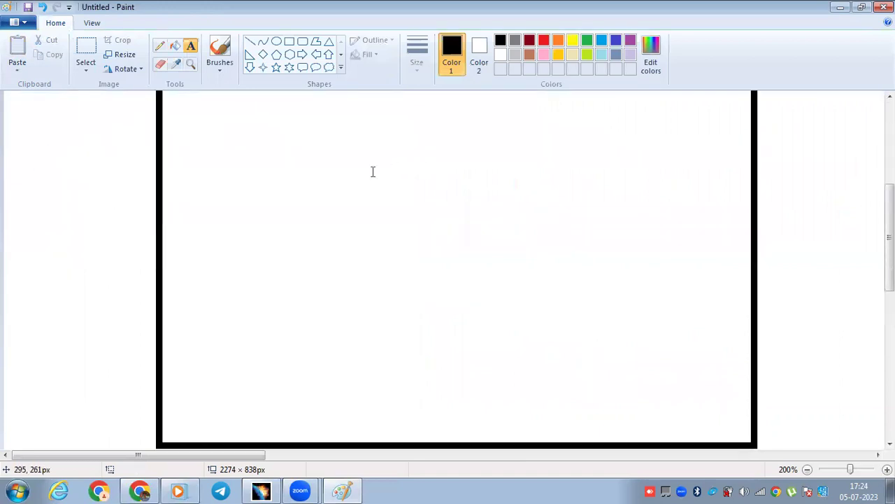
ctrl+scroll(371, 172, down, 3)
ctrl+scroll(319, 202, up, 1)
ctrl+scroll(33, 121, up, 1)
ctrl+scroll(33, 121, up, 1)
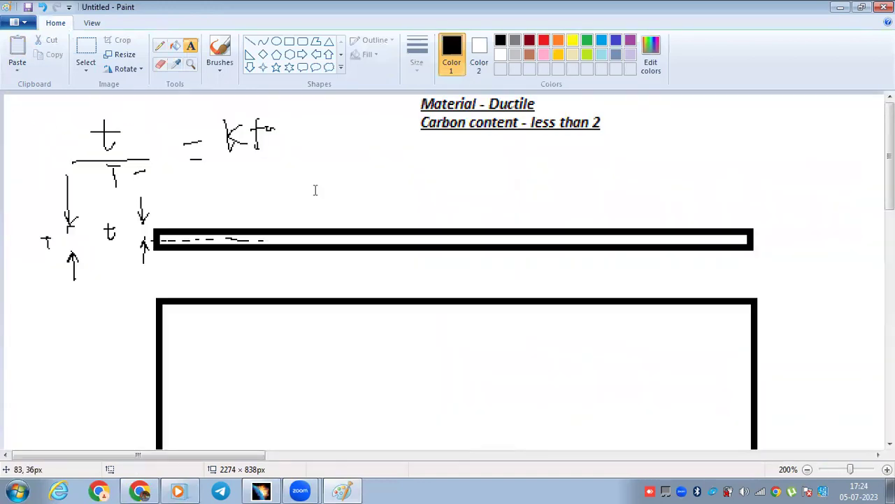
Sketch with the Pencil a sheet profile with a flat flange bending upward in the empty area beside the rectangles
scroll(384, 178, down, 5)
ctrl+scroll(378, 185, down, 2)
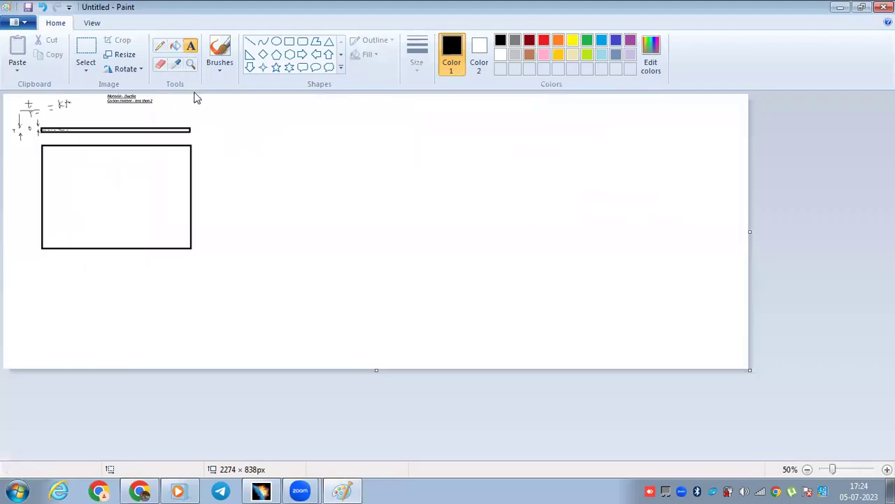
click(160, 46)
mouse_move(328, 206)
mouse_down()
mouse_move(417, 197)
mouse_move(465, 144)
mouse_move(479, 110)
mouse_move(454, 186)
mouse_move(326, 210)
mouse_move(328, 203)
mouse_move(419, 200)
mouse_move(444, 188)
mouse_move(381, 210)
mouse_move(434, 205)
mouse_move(453, 186)
mouse_move(419, 203)
mouse_move(444, 194)
mouse_up()
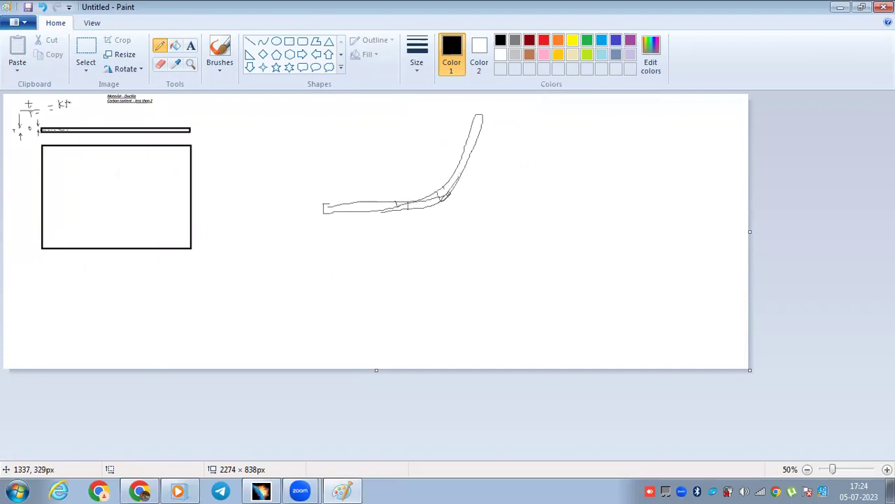
Mark the upward bend with an arrow to its inner side labelled "BR" and an opposing arrow from below
mouse_move(414, 169)
mouse_down()
mouse_move(420, 199)
mouse_move(432, 196)
mouse_up()
mouse_move(380, 153)
mouse_down()
mouse_move(396, 155)
mouse_move(381, 175)
mouse_move(422, 136)
mouse_move(413, 151)
mouse_move(446, 165)
mouse_up()
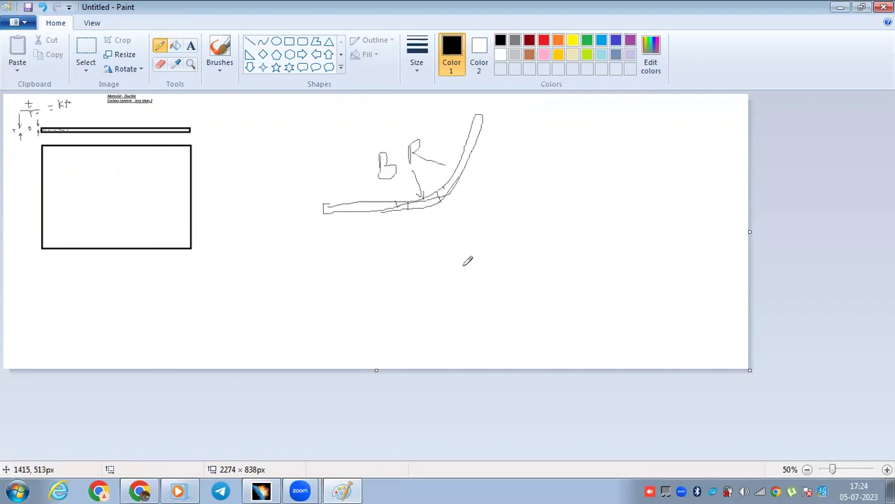
mouse_move(431, 204)
mouse_down()
mouse_move(435, 250)
mouse_move(441, 223)
mouse_up()
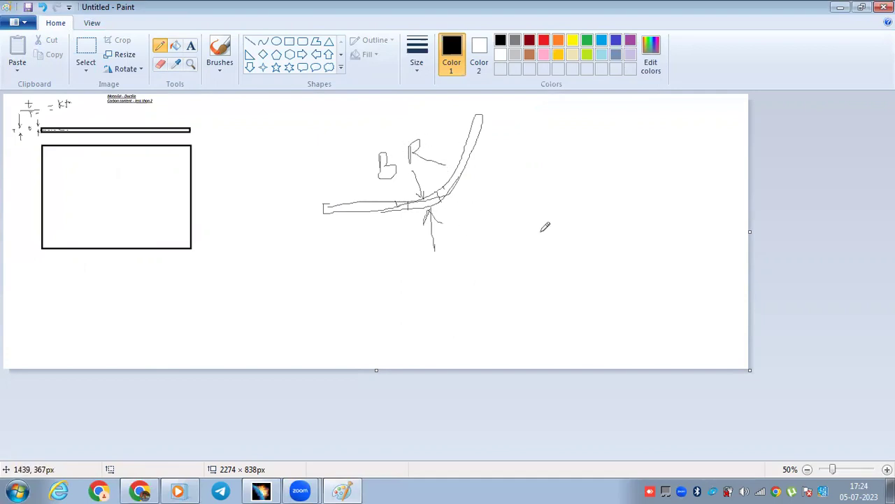
Sketch a second sheet profile bending downward and mark its inner bend with an arrow labelled "BR"
mouse_move(522, 225)
mouse_down()
mouse_move(601, 221)
mouse_move(633, 257)
mouse_up()
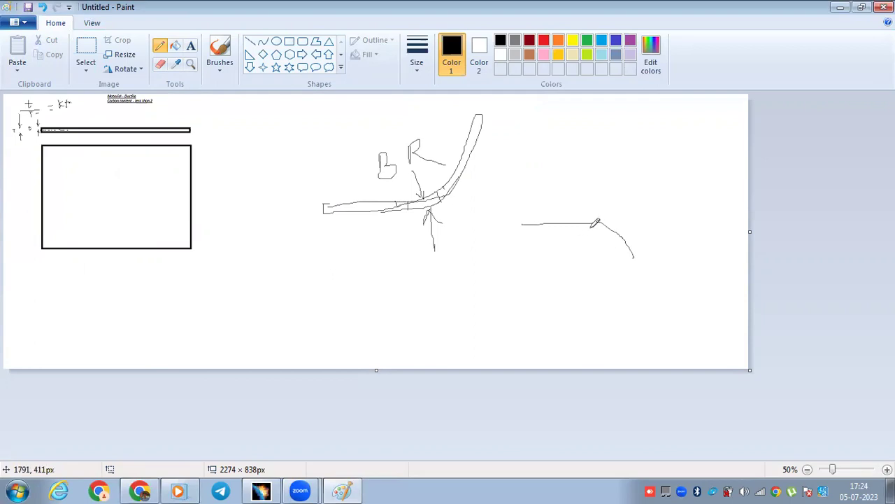
mouse_move(525, 226)
mouse_down()
mouse_move(619, 224)
mouse_move(600, 229)
mouse_move(582, 268)
mouse_up()
drag(595, 227, 590, 244)
mouse_move(532, 278)
mouse_down()
mouse_move(533, 292)
mouse_move(550, 265)
mouse_up()
mouse_move(550, 264)
mouse_down()
mouse_move(552, 276)
mouse_move(587, 296)
mouse_up()
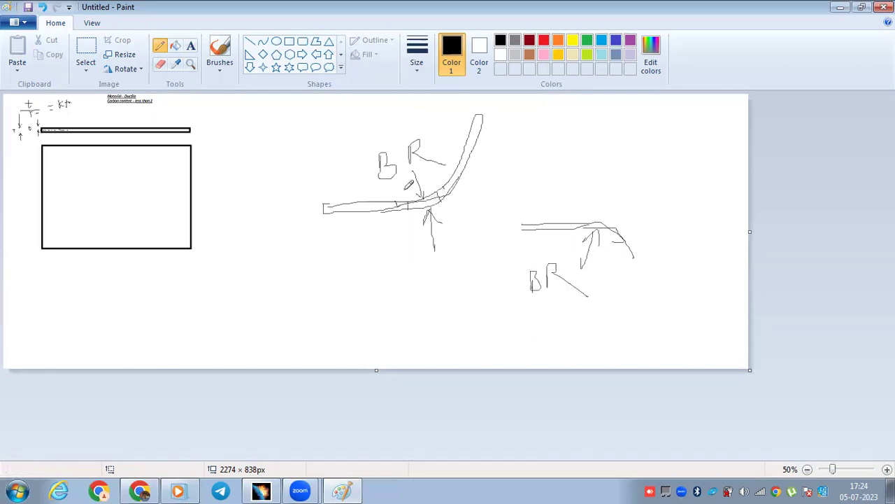
Mark the sheet thickness at the flat end of the upward-bent profile with opposing arrows and the underlined value 3
mouse_move(319, 153)
mouse_down()
mouse_move(323, 206)
mouse_move(325, 198)
mouse_up()
drag(331, 187, 325, 198)
mouse_move(325, 257)
mouse_down()
mouse_move(324, 220)
mouse_move(328, 241)
mouse_move(292, 266)
mouse_move(347, 262)
mouse_move(343, 286)
mouse_move(354, 301)
mouse_move(372, 303)
mouse_move(361, 303)
mouse_up()
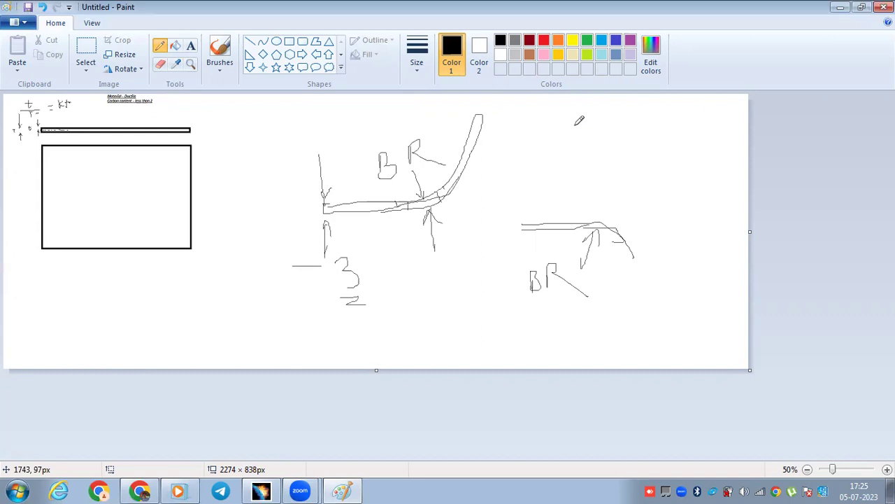
Handwrite the bend radius rule "1 to 2 x T" above the downward-bent profile and underline "1 to 2"
mouse_move(575, 107)
mouse_down()
mouse_move(585, 98)
mouse_move(587, 114)
mouse_move(598, 102)
mouse_move(606, 114)
mouse_move(643, 116)
mouse_up()
mouse_move(552, 130)
mouse_down()
mouse_move(633, 131)
mouse_move(631, 141)
mouse_up()
drag(642, 107, 645, 129)
mouse_move(668, 100)
mouse_down()
mouse_move(686, 100)
mouse_move(690, 127)
mouse_up()
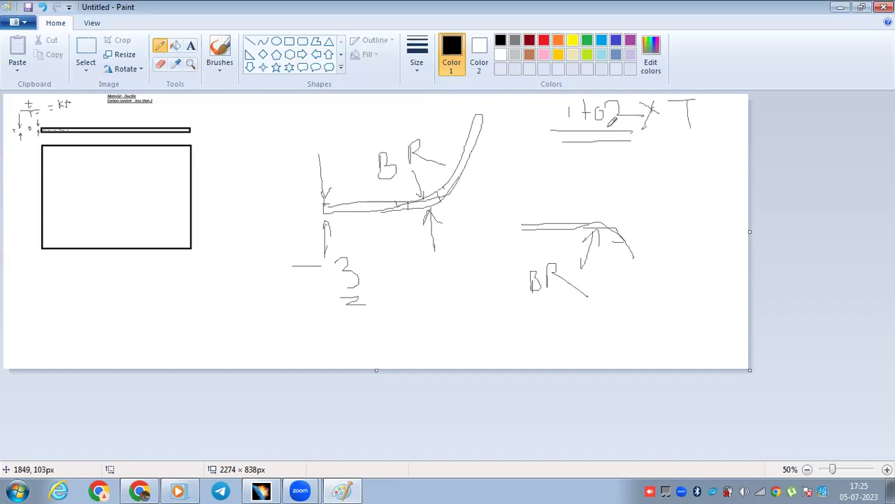
Add the text "1 to 2XThickness" below the handwritten bend radius rule and set its font size to 20
click(194, 48)
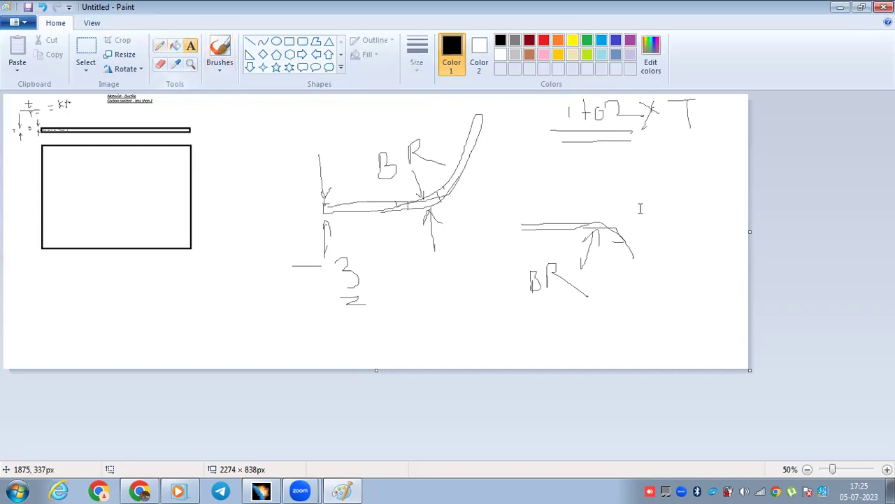
click(560, 170)
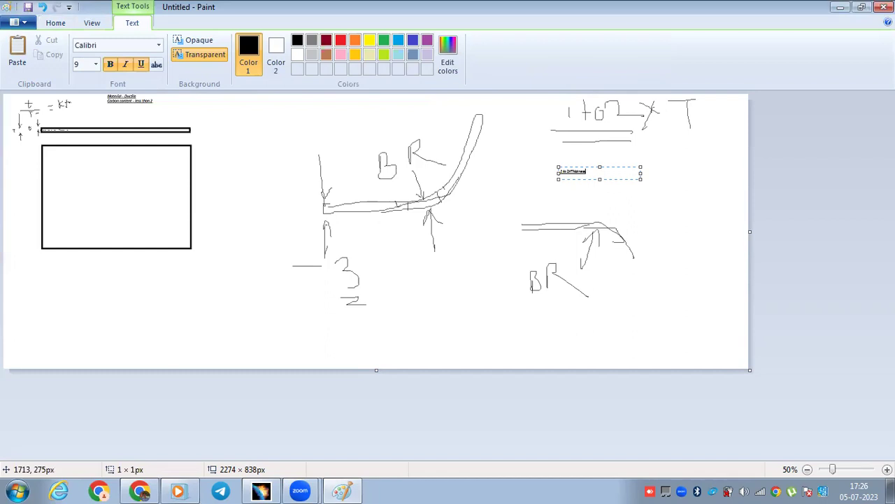
key(ctrl+a)
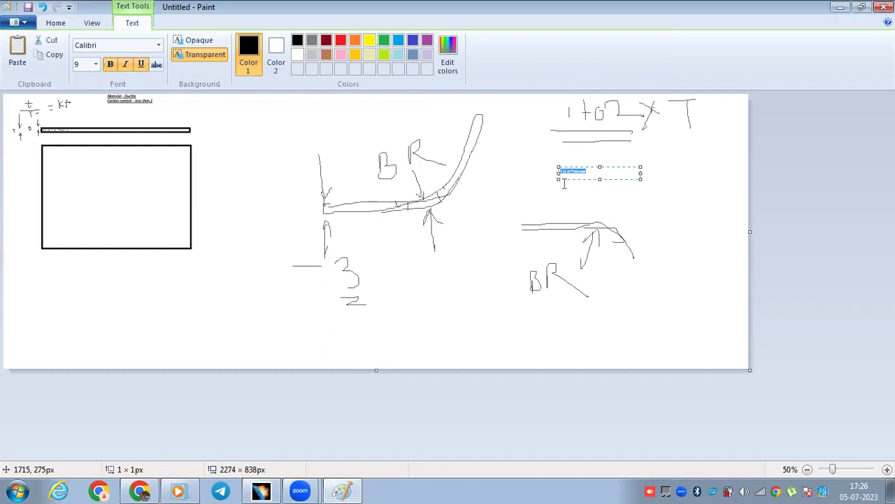
click(96, 64)
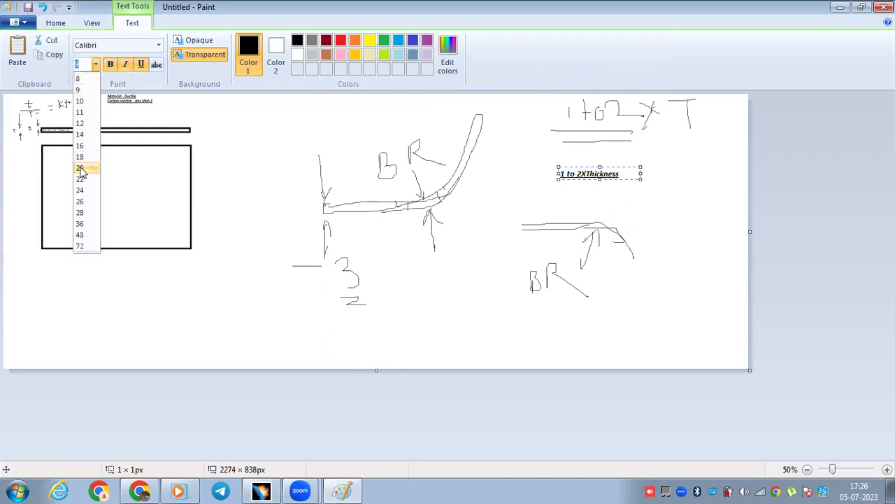
click(80, 168)
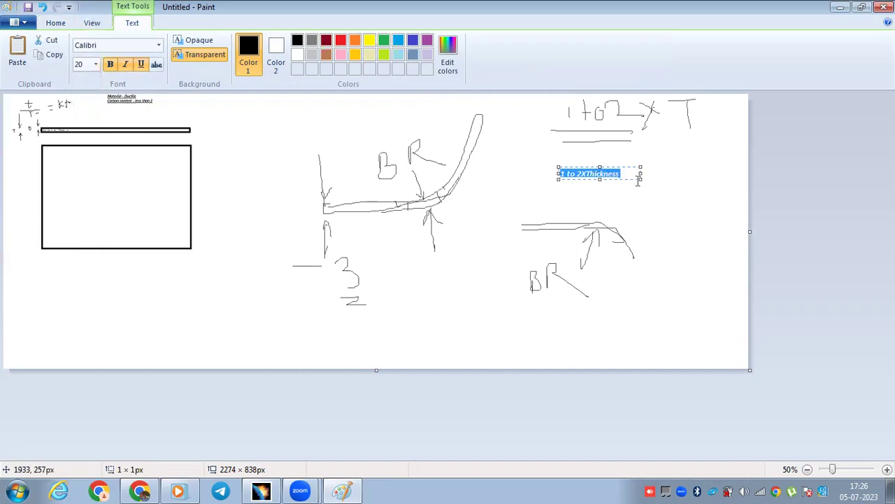
Enlarge the "1 to 2XThickness" text to size 72, widen its box so it fits on one line, and place it
drag(639, 180, 699, 207)
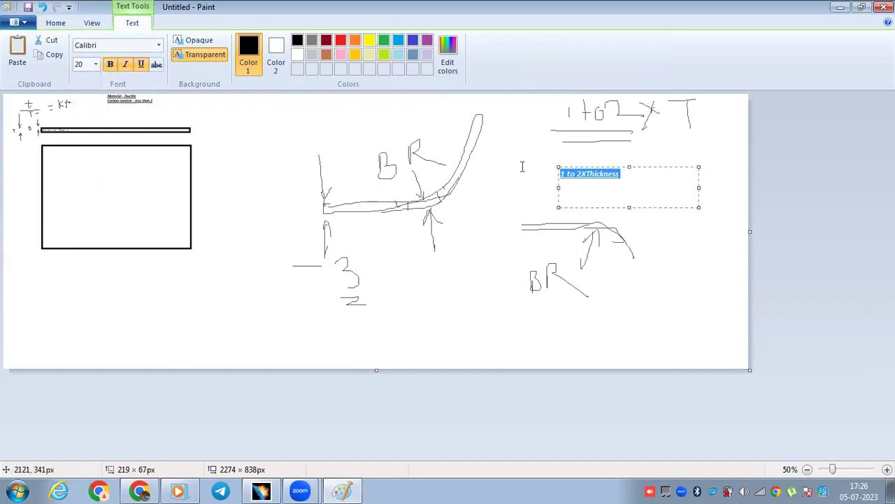
click(96, 64)
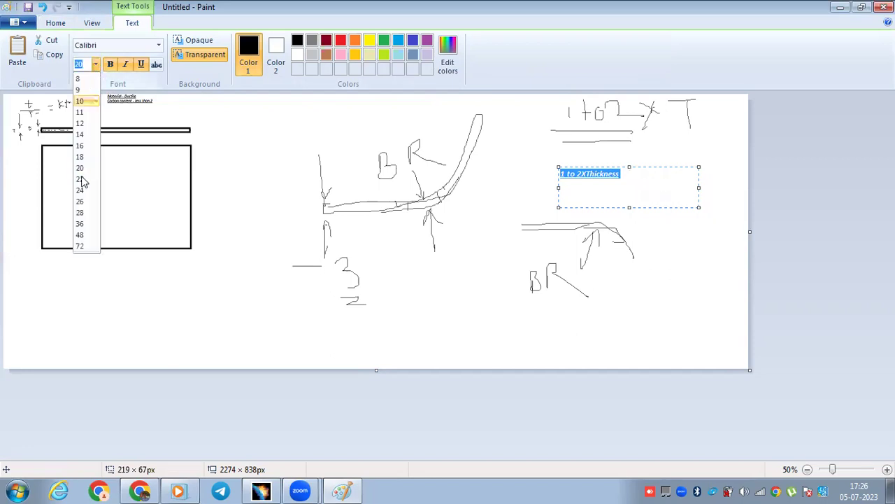
click(84, 245)
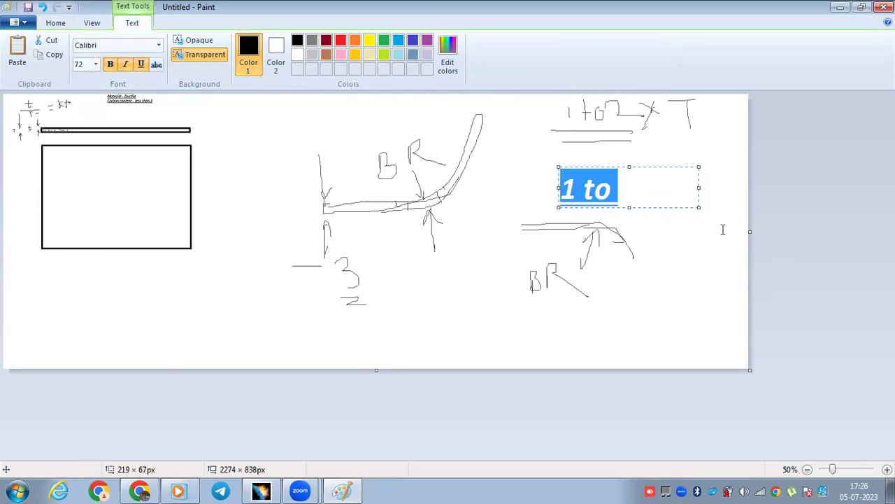
drag(699, 207, 732, 261)
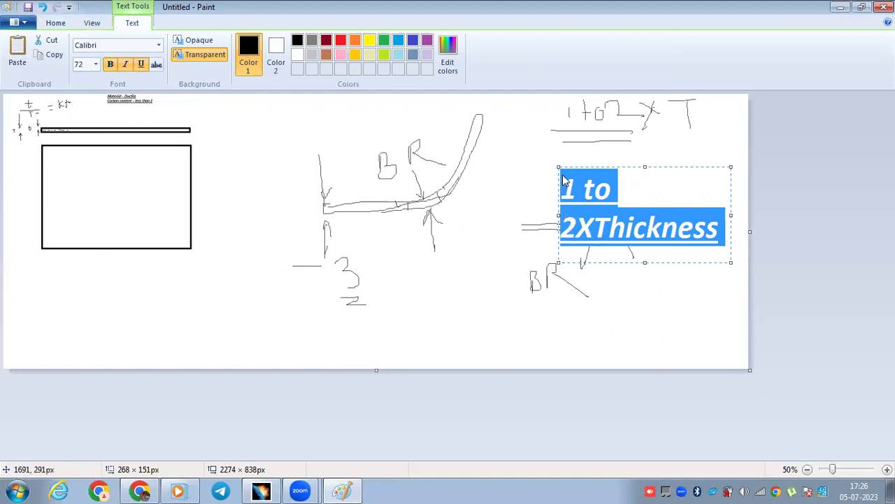
drag(558, 166, 461, 151)
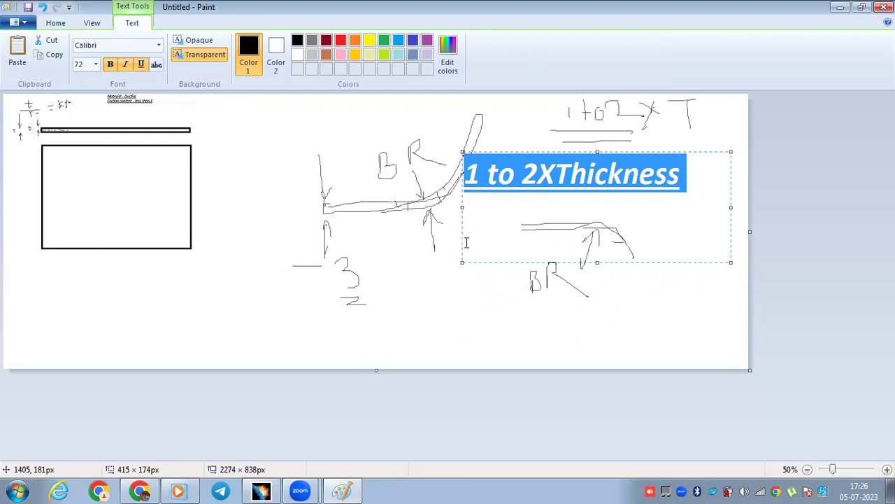
click(395, 299)
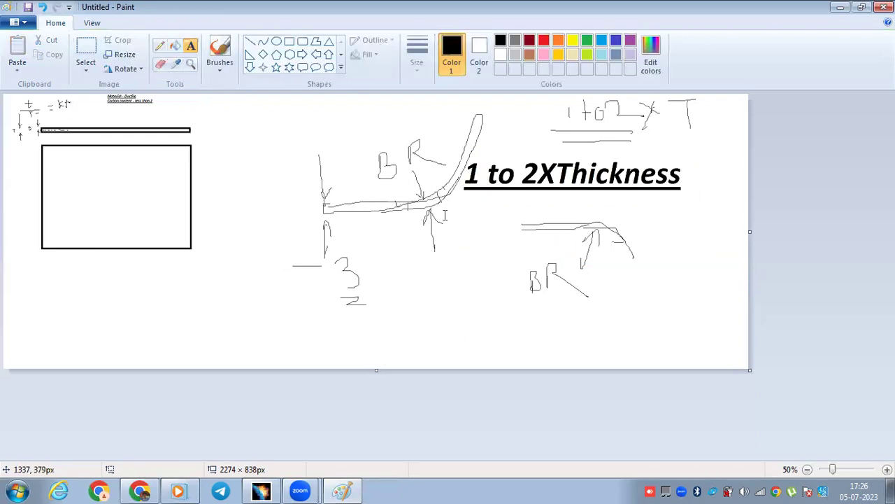
click(522, 179)
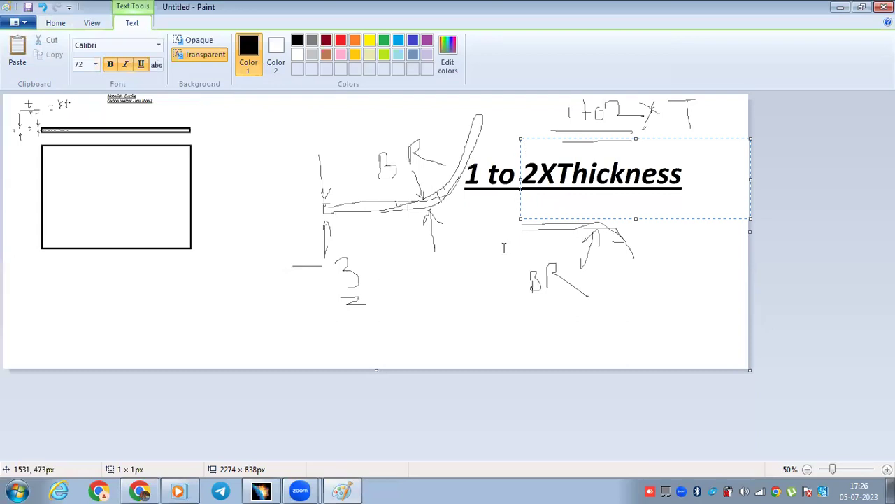
click(454, 283)
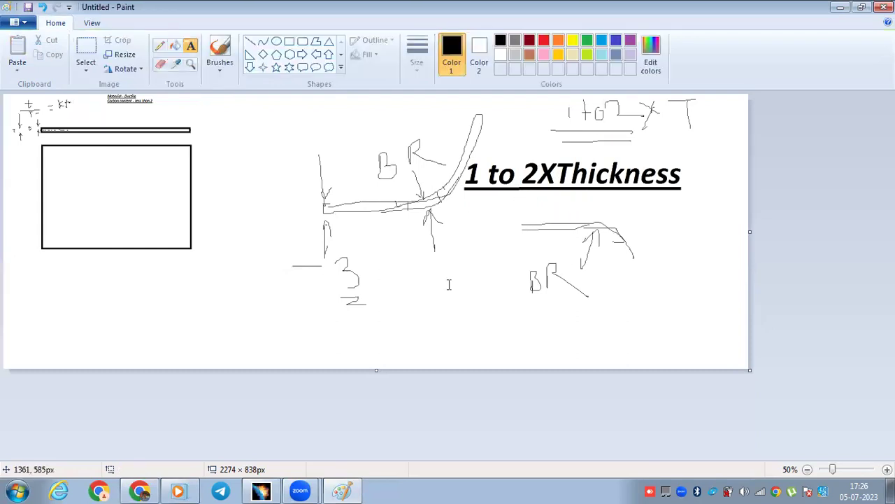
Switch to CATIA and create a new part in the Generative Sheetmetal Design workbench with the default name and hybrid design enabled
click(839, 7)
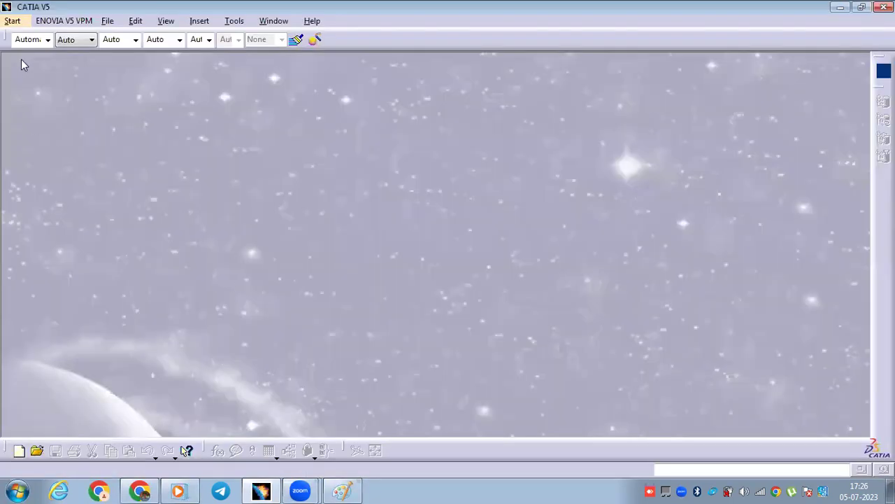
click(19, 23)
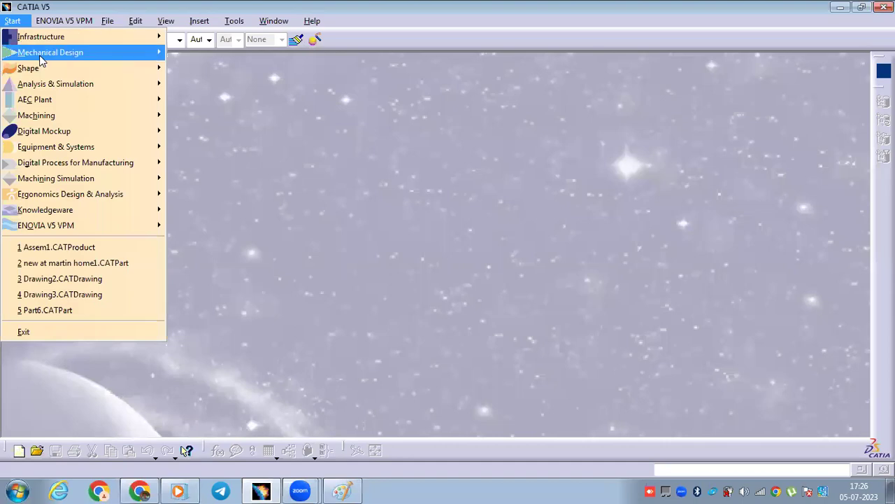
mouse_move(44, 56)
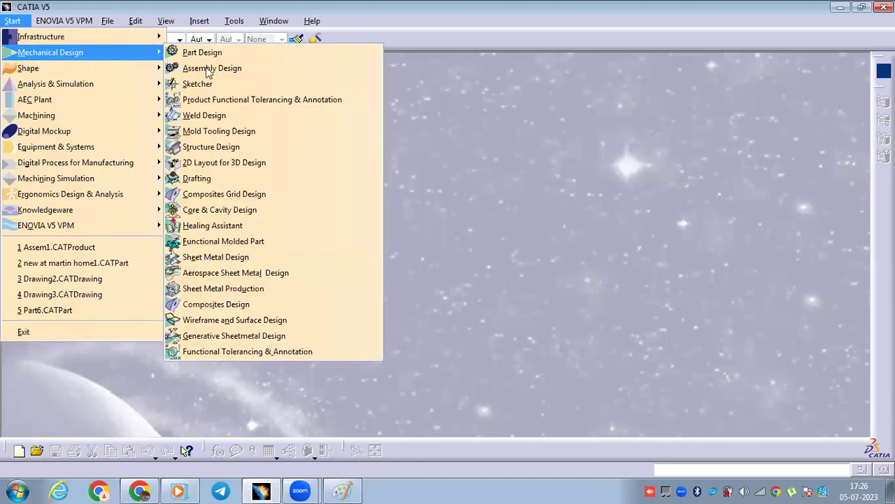
click(207, 339)
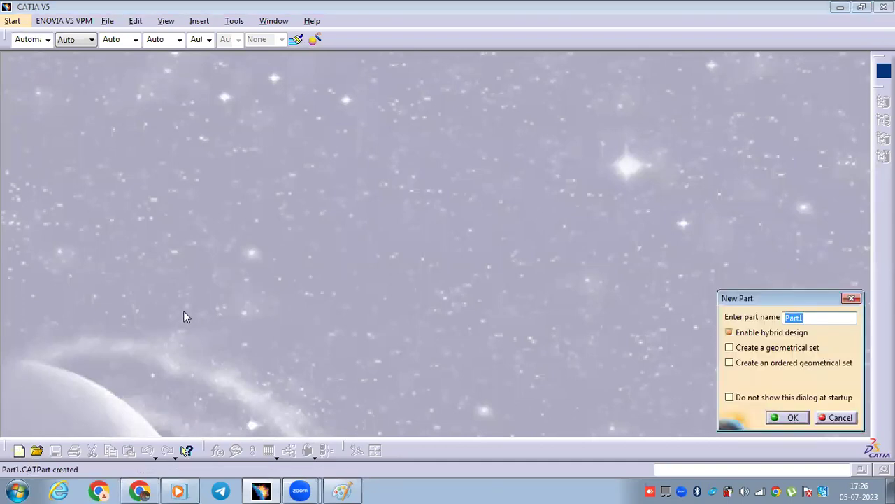
click(787, 417)
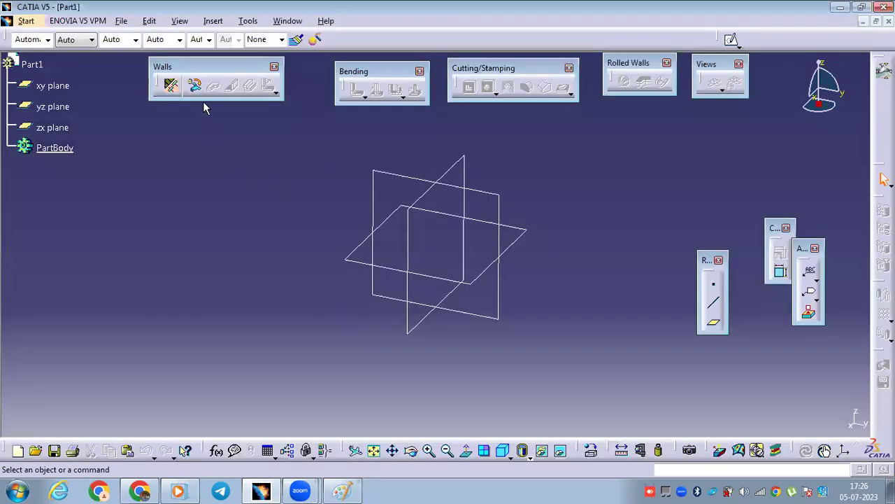
Arrange the floating Walls, Bending, Cutting/Stamping, Rolled Walls and Views toolbars in a spaced row above the reference planes
drag(211, 67, 171, 75)
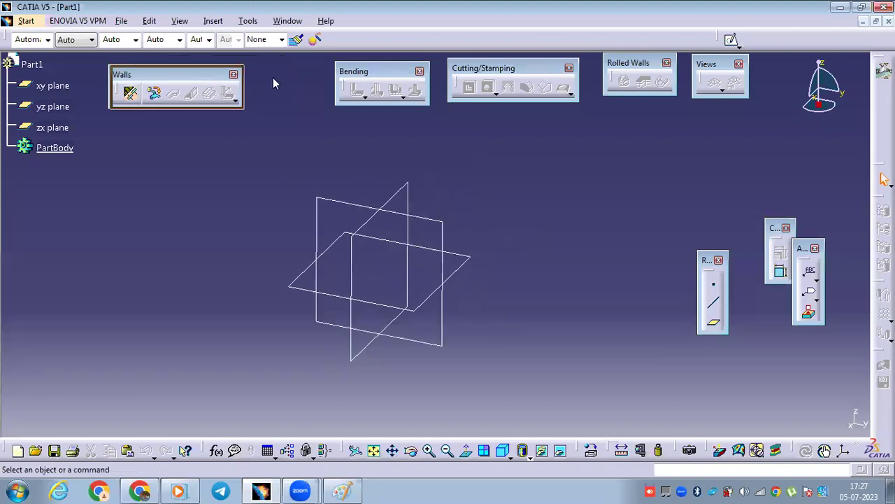
drag(351, 77, 331, 72)
drag(462, 68, 442, 66)
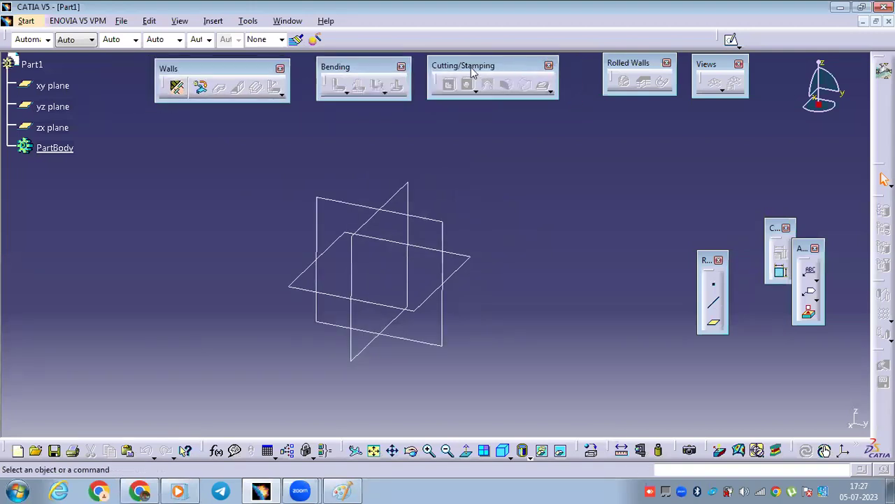
drag(648, 70, 612, 70)
drag(705, 70, 686, 70)
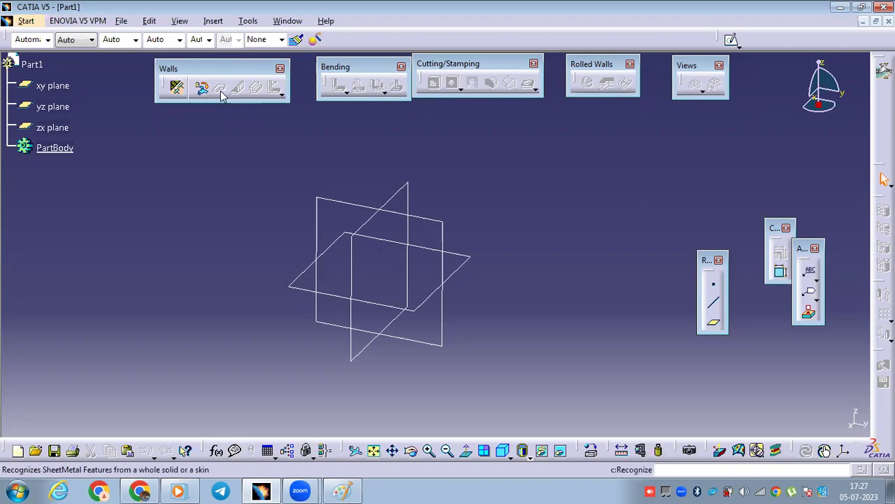
drag(177, 70, 149, 72)
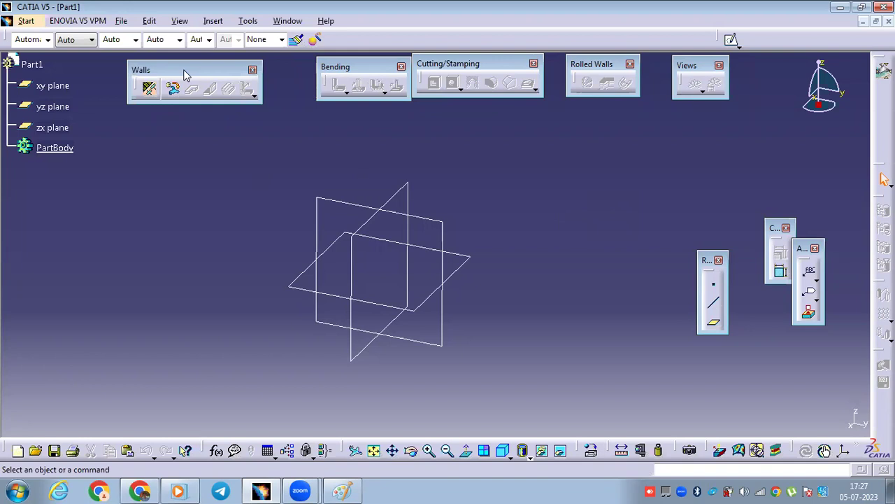
Dock the Bending toolbar at the window edge and float it again between Walls and Cutting/Stamping
drag(328, 69, 883, 181)
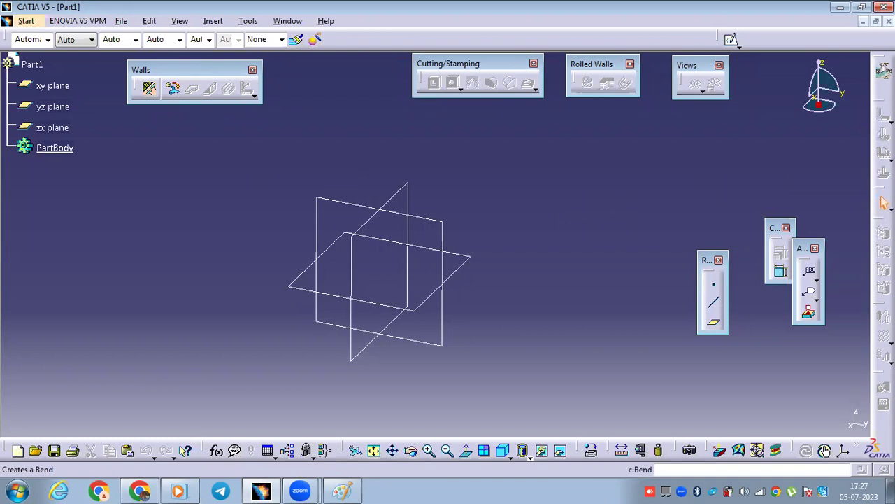
drag(883, 102, 302, 90)
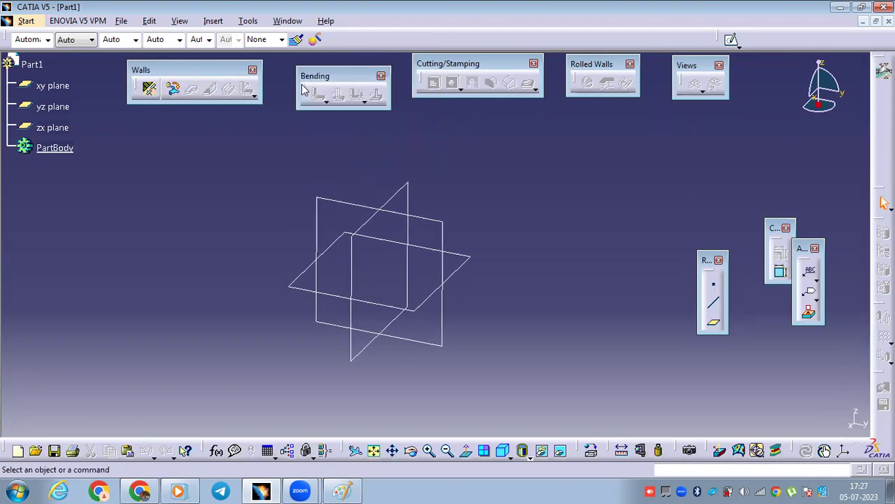
mouse_move(341, 79)
mouse_down()
mouse_move(355, 76)
mouse_move(349, 70)
mouse_up()
Look through the list of available toolbars and hide the Bending and Walls toolbars
right_click(408, 43)
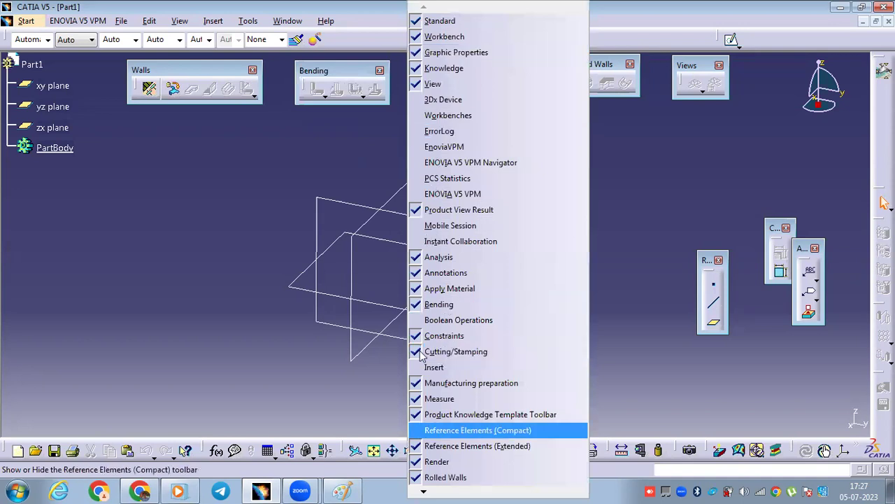
click(279, 162)
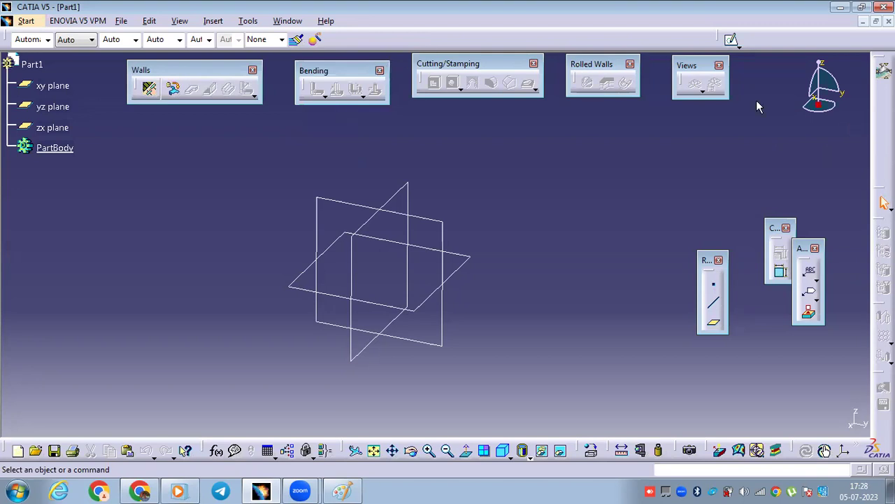
click(380, 71)
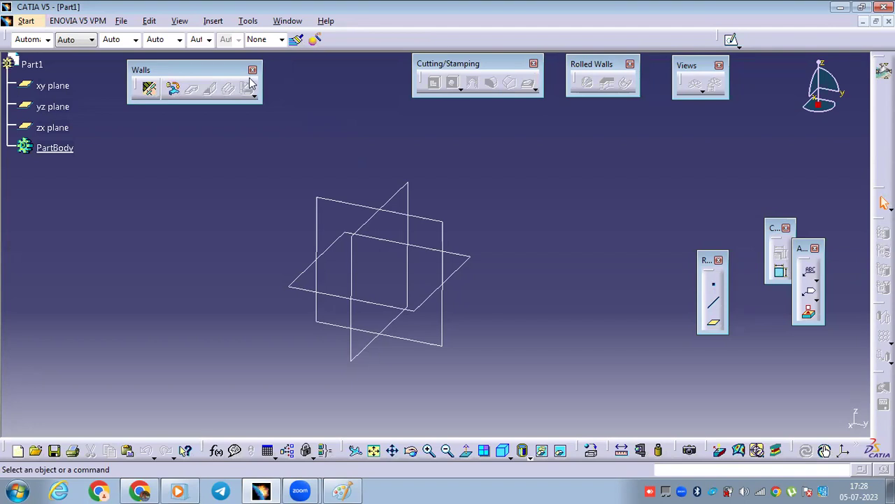
click(251, 70)
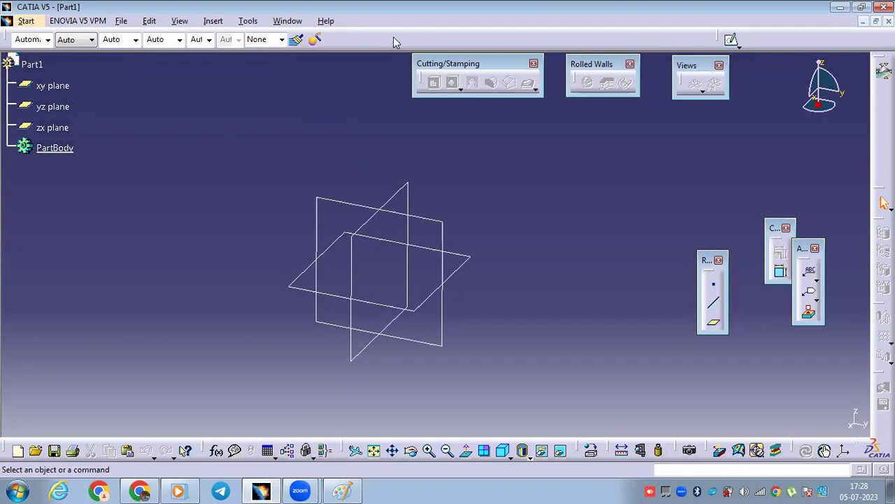
Restore the hidden Bending and Walls toolbars
right_click(409, 61)
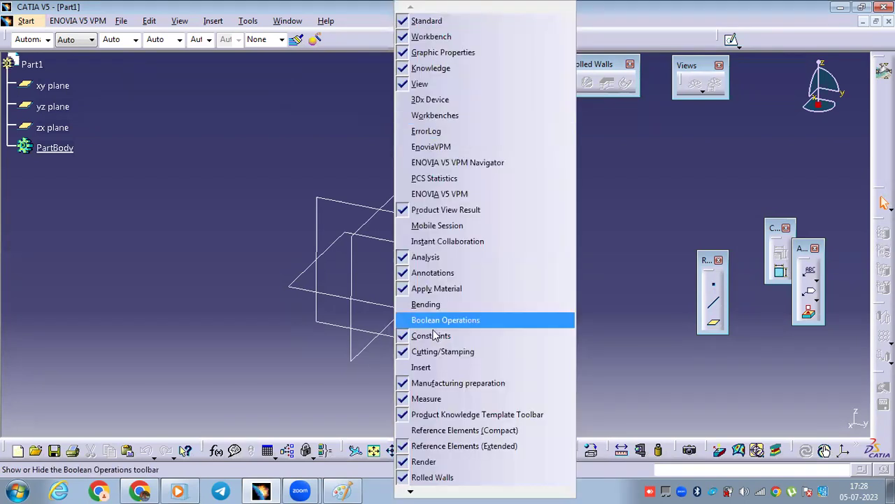
click(424, 305)
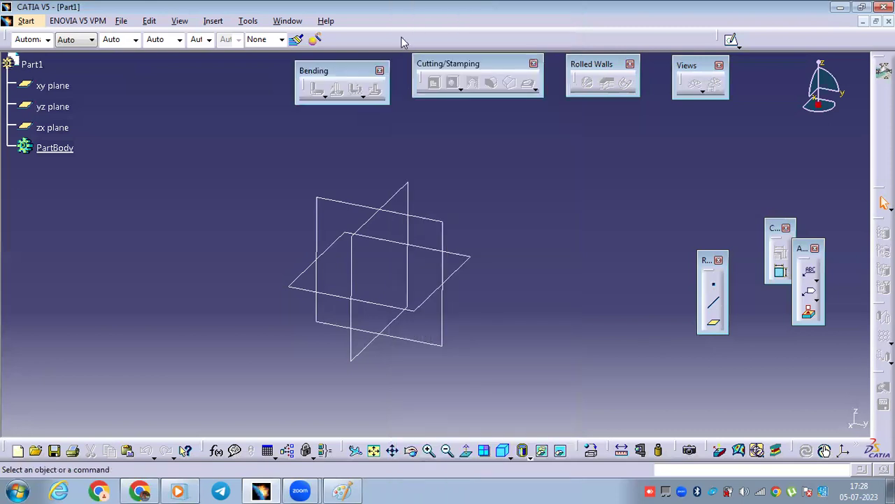
right_click(416, 95)
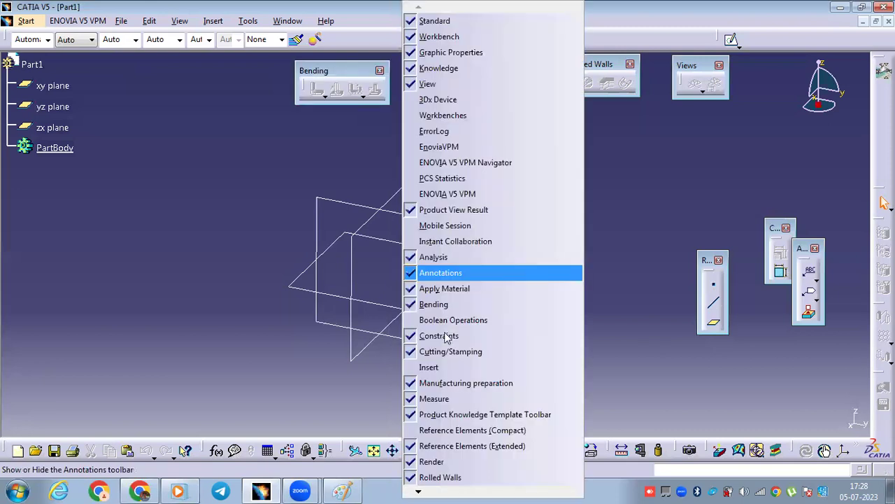
click(420, 482)
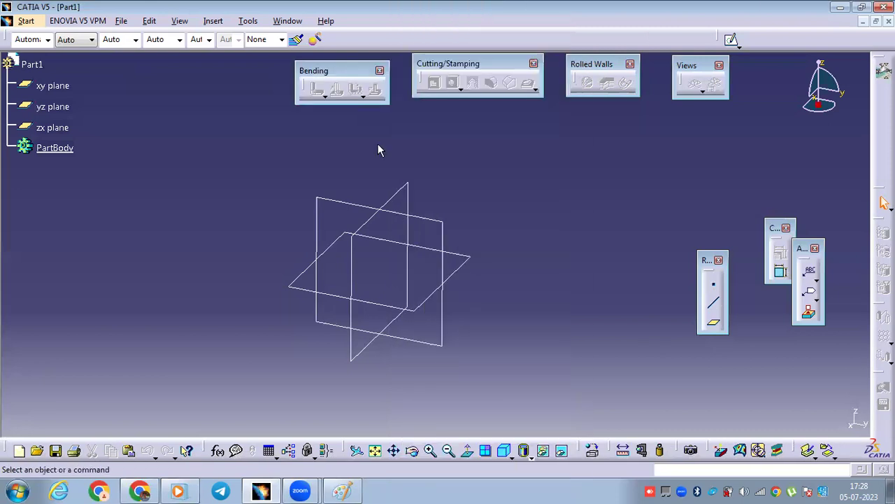
right_click(390, 41)
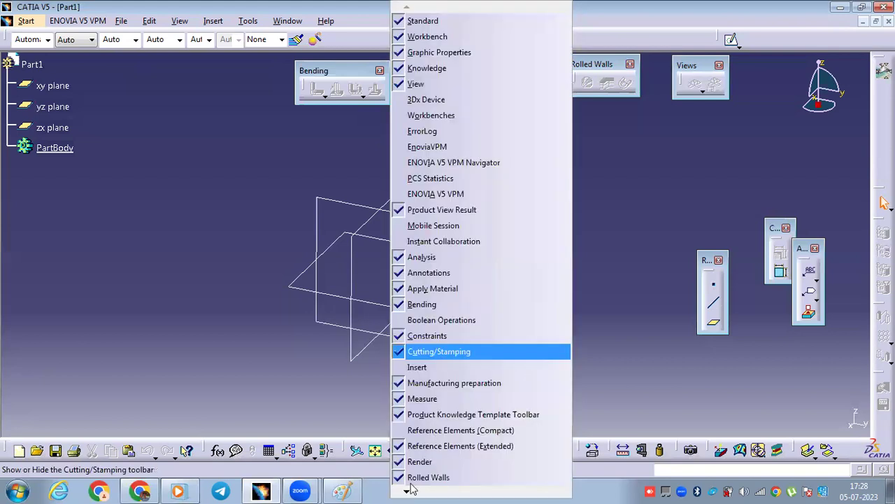
mouse_move(412, 489)
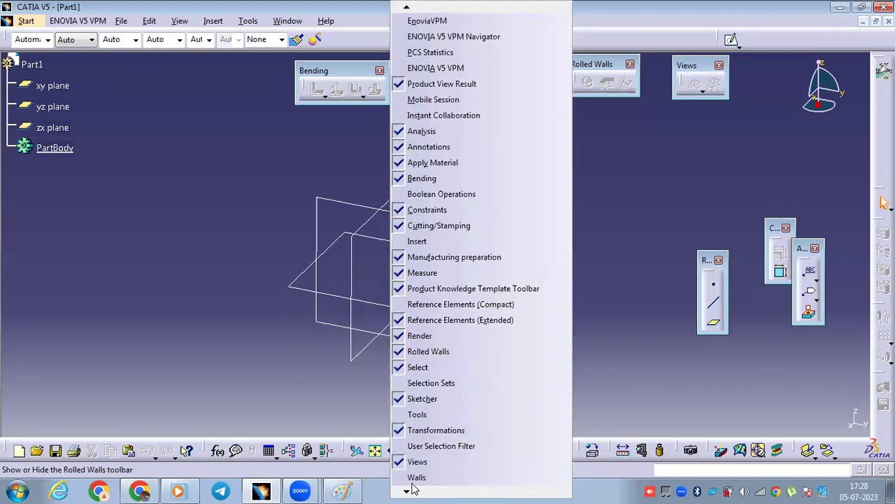
key(Return)
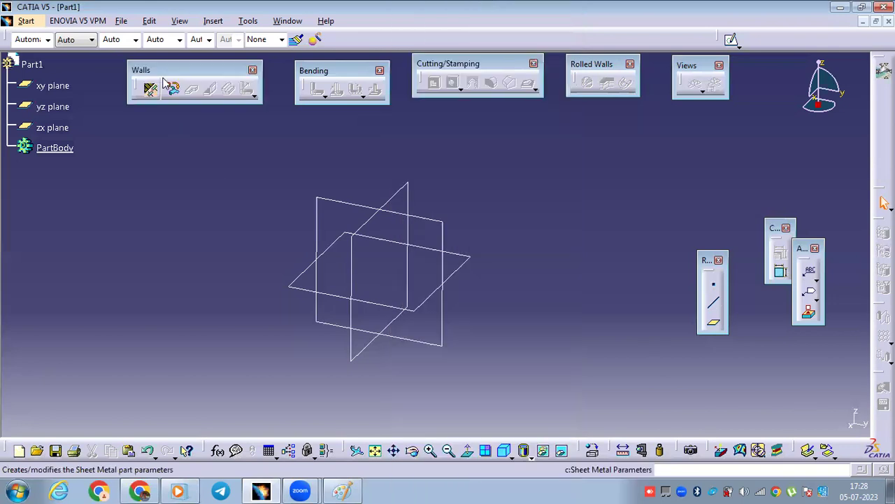
middle_drag(337, 175, 324, 174)
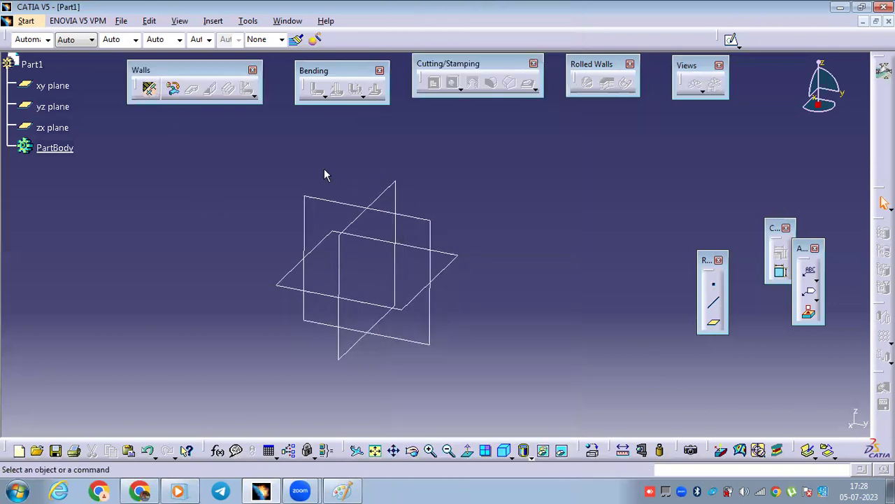
scroll(236, 162, down, 1)
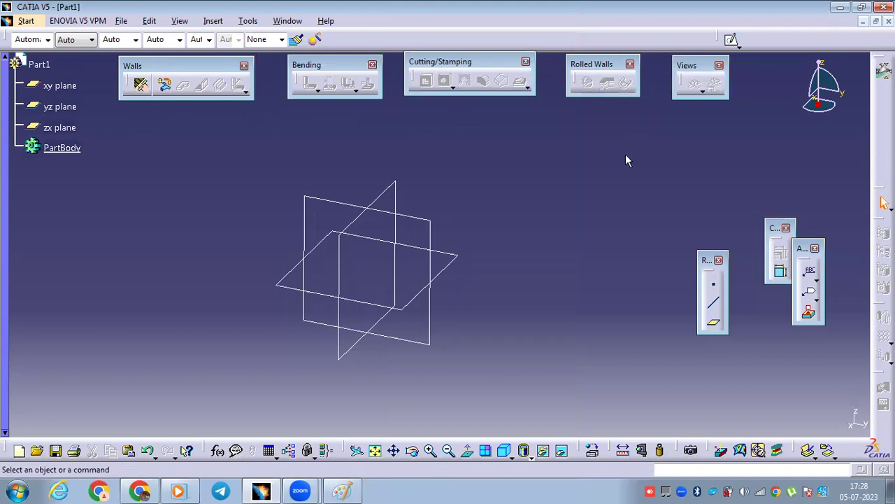
middle_drag(456, 194, 454, 204)
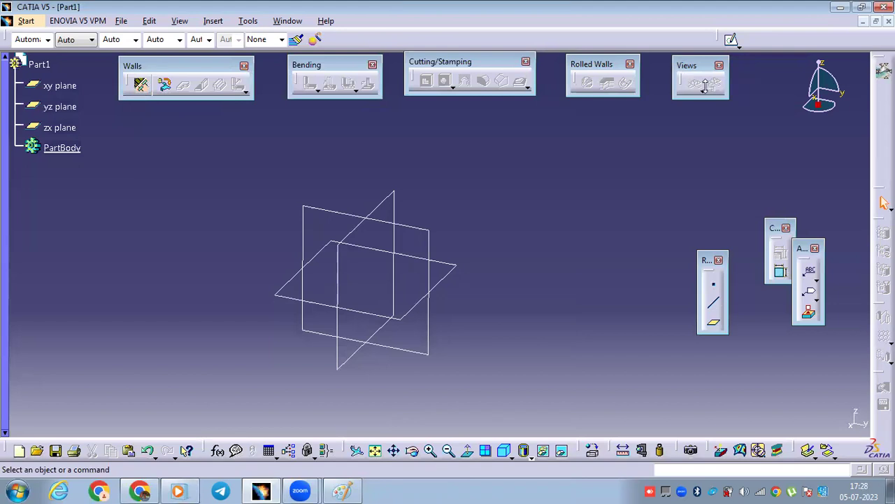
Define the sheet metal parameters with a thickness of 2 mm and a default bend radius of 2 mm
click(138, 85)
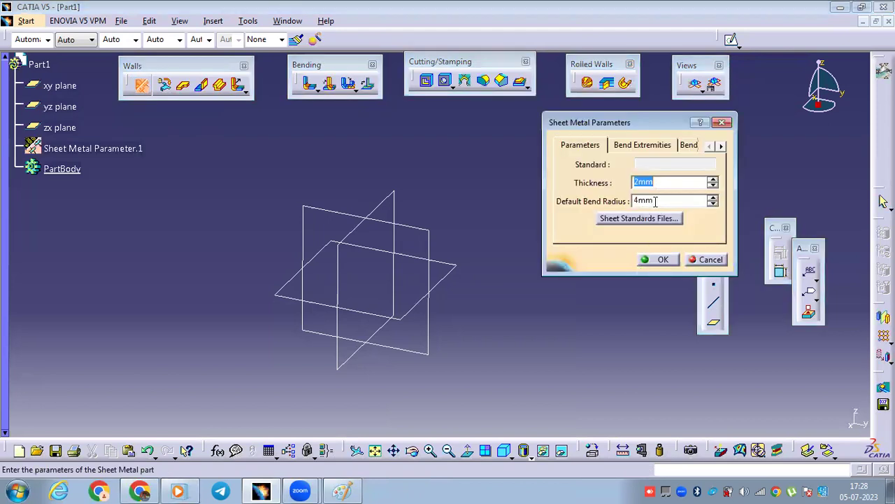
drag(655, 201, 586, 204)
drag(655, 181, 632, 192)
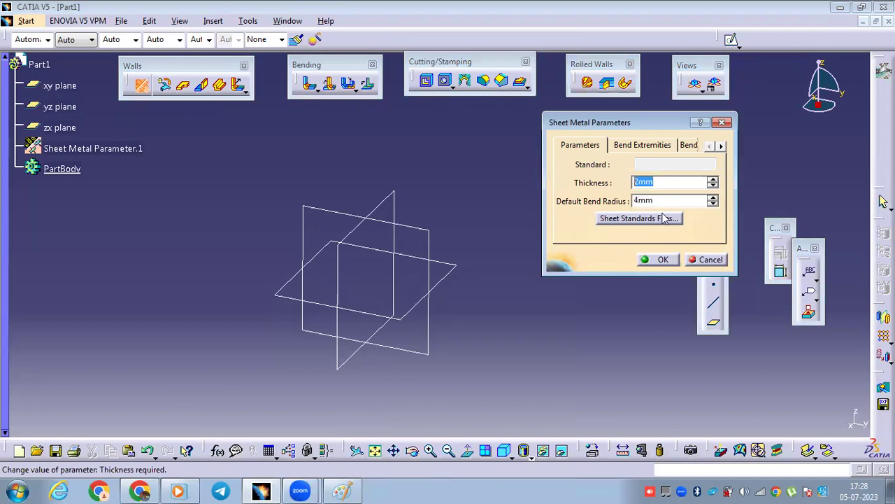
click(655, 201)
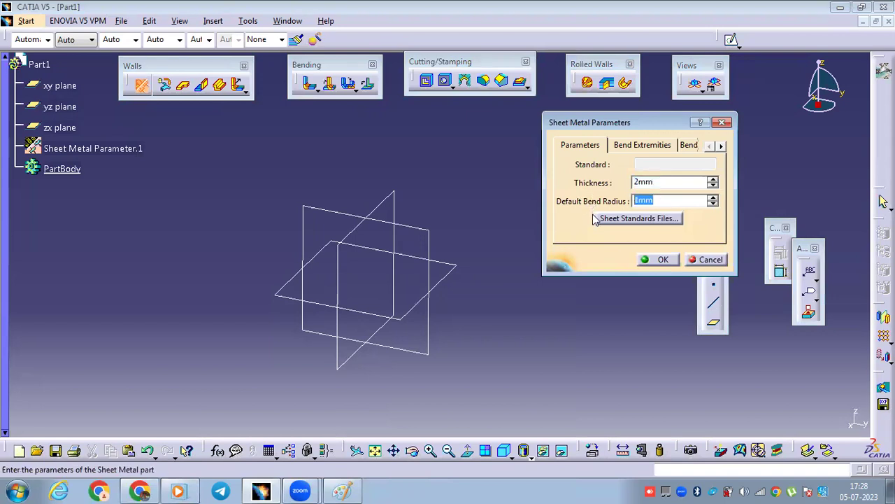
drag(651, 184, 596, 196)
text(2)
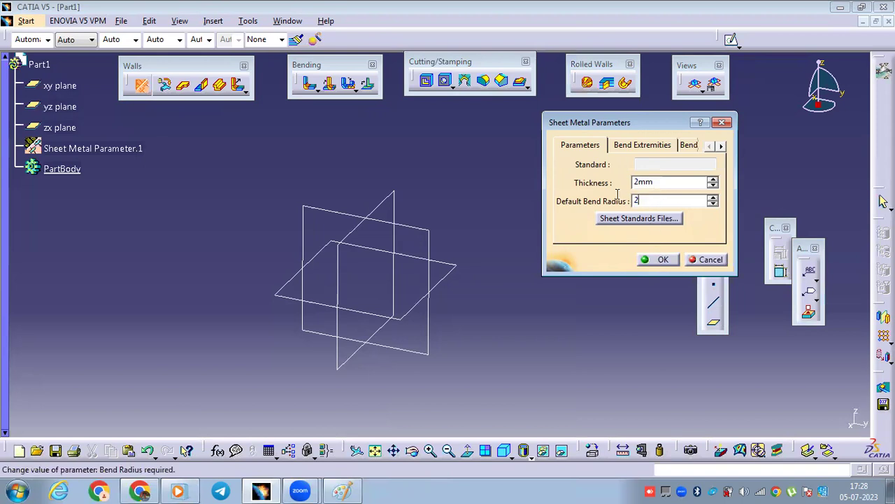
click(662, 260)
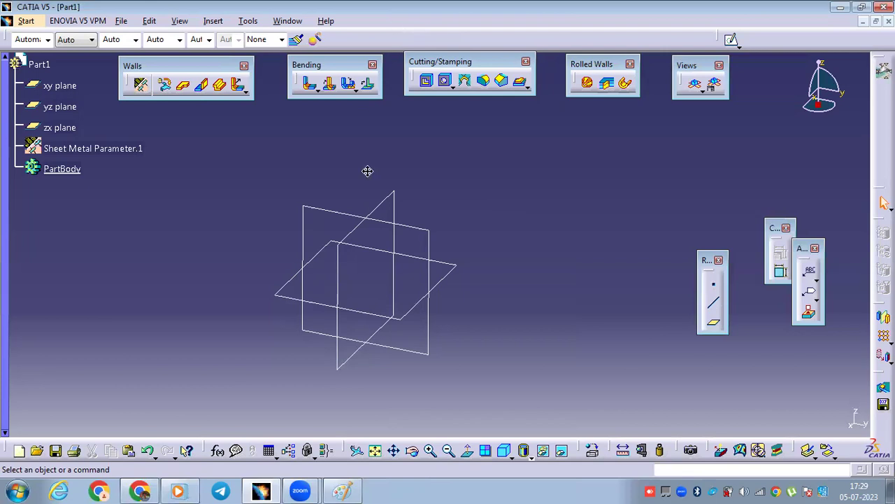
Reopen the sheet metal parameters to check the thickness, the default bend radius and the bend extremities setting
click(140, 84)
click(721, 124)
double_click(75, 149)
double_click(655, 200)
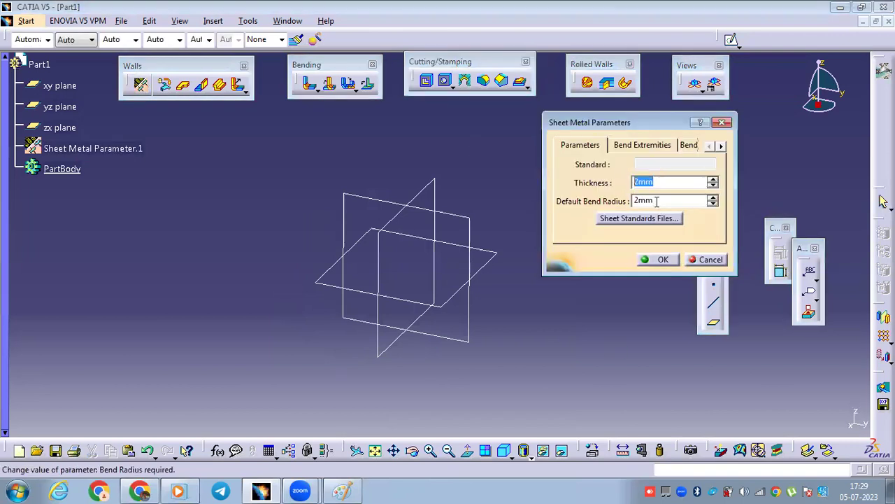
click(631, 146)
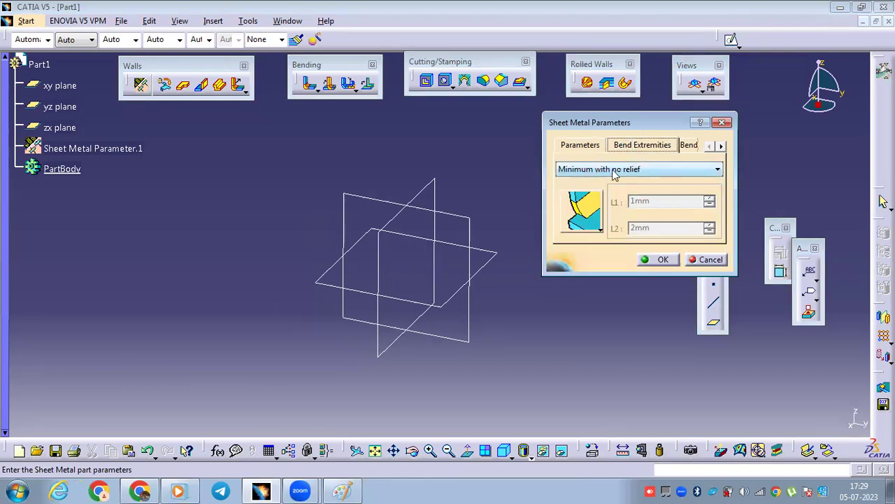
click(661, 260)
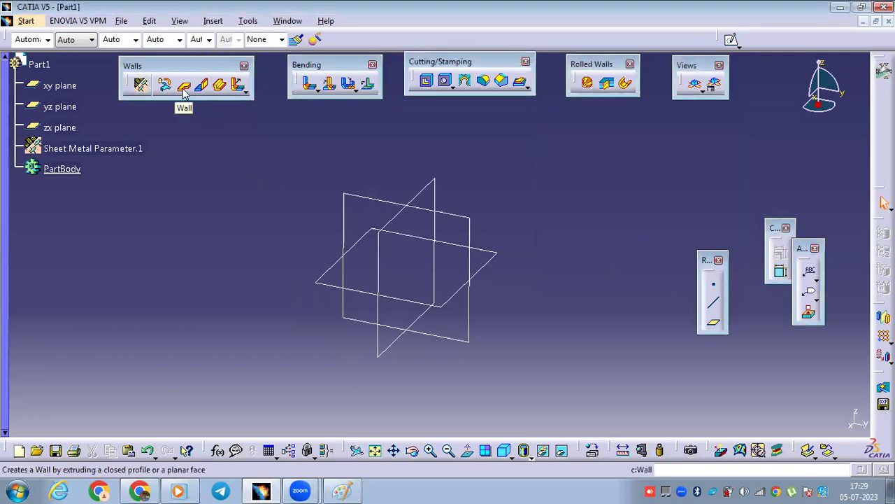
Sketch a rectangle about 373 by 243 mm around the origin on the xy plane and exit the sketch
click(495, 251)
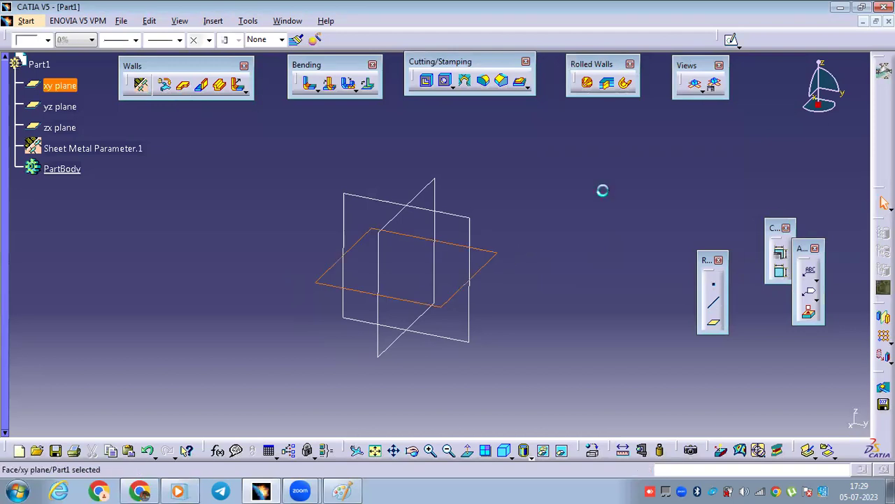
click(731, 40)
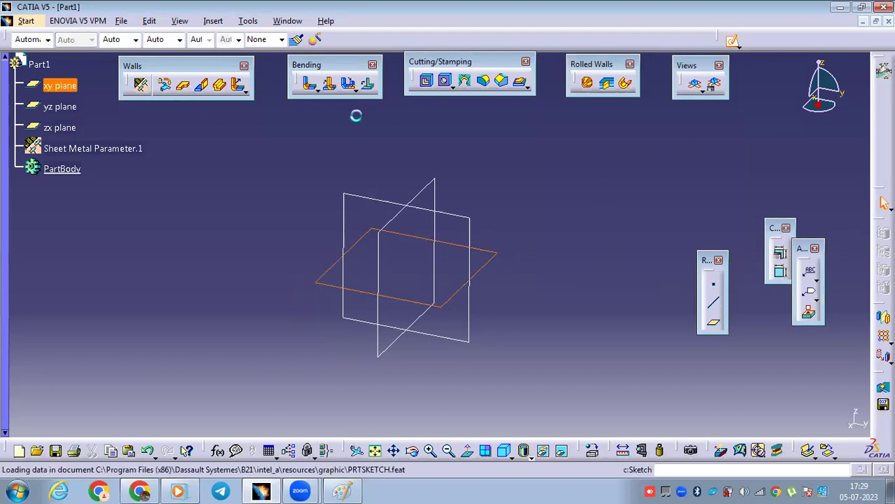
click(170, 120)
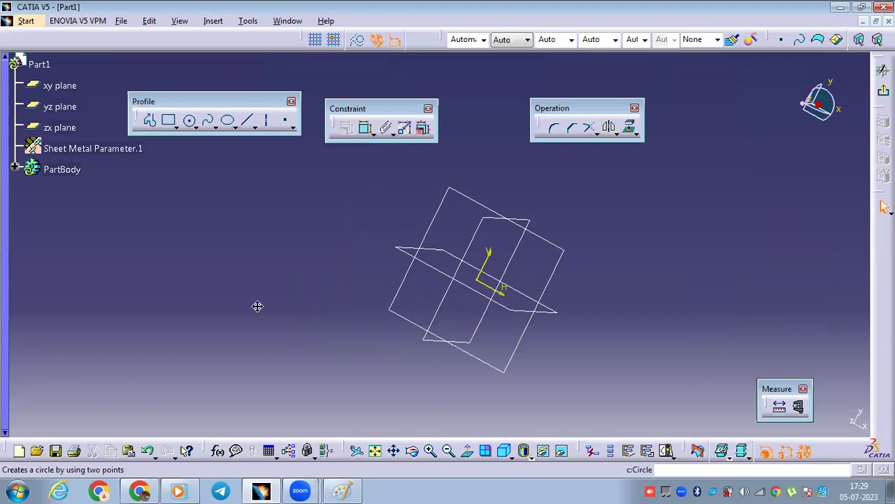
click(210, 187)
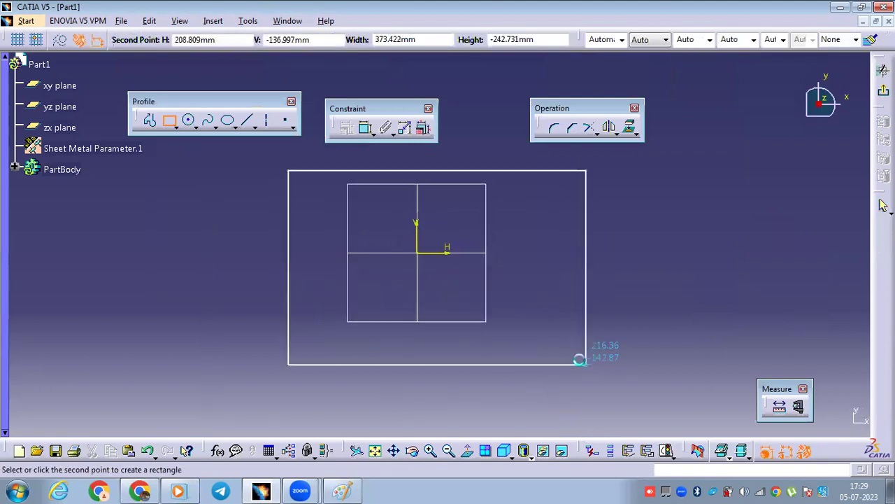
click(581, 361)
click(884, 90)
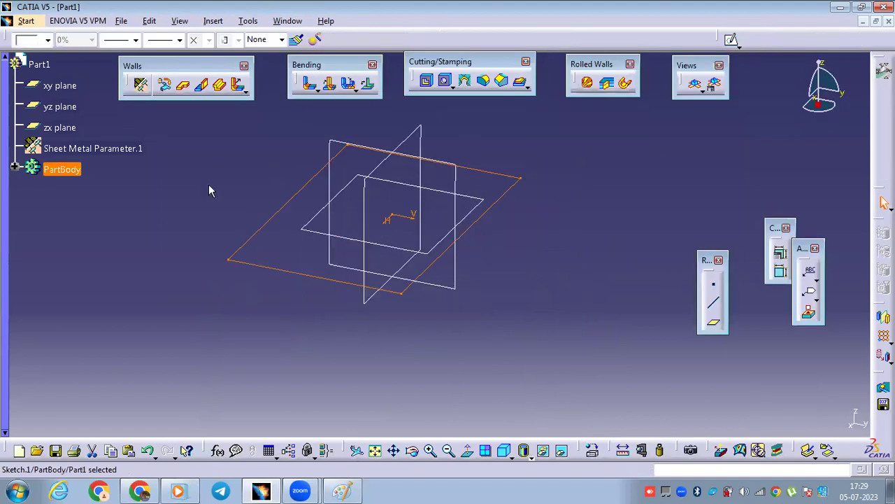
Create a base wall from the rectangle sketch, leaving the tangent selection empty
click(183, 85)
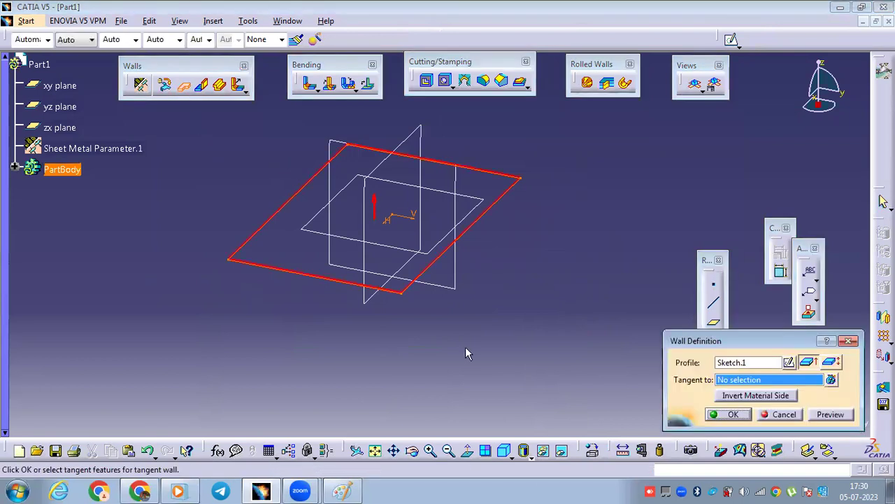
click(724, 416)
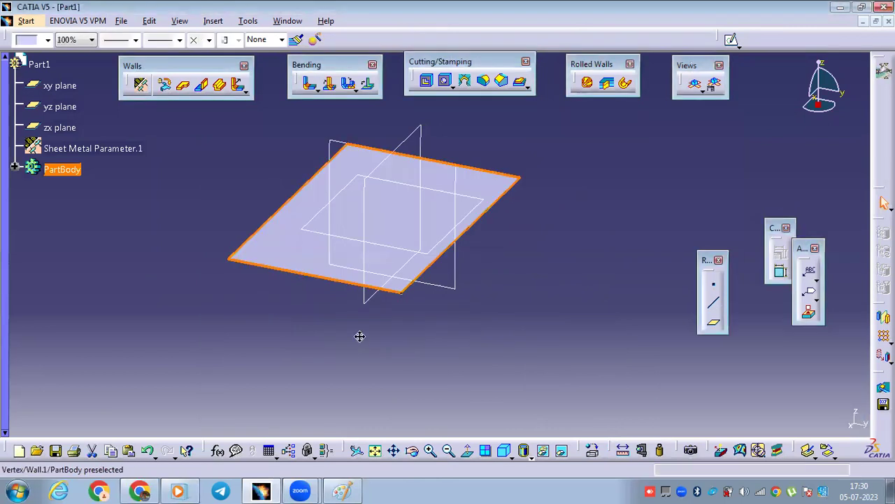
middle_drag(360, 337, 399, 333)
click(359, 312)
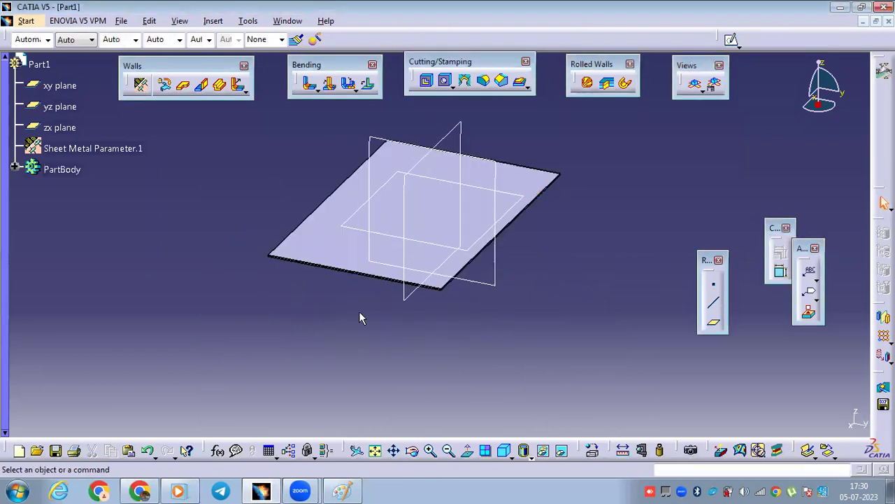
Review the wall's thickness and bend radius in the sheet metal parameters
double_click(116, 155)
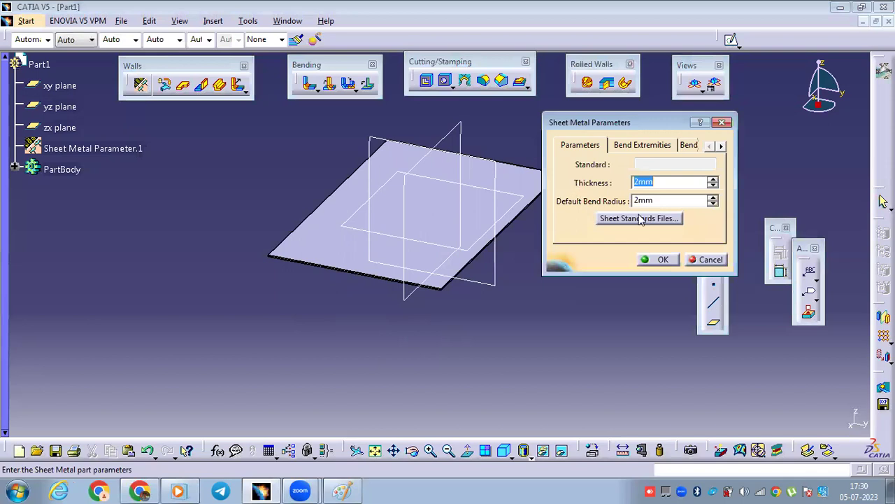
click(655, 260)
middle_drag(199, 230, 197, 184)
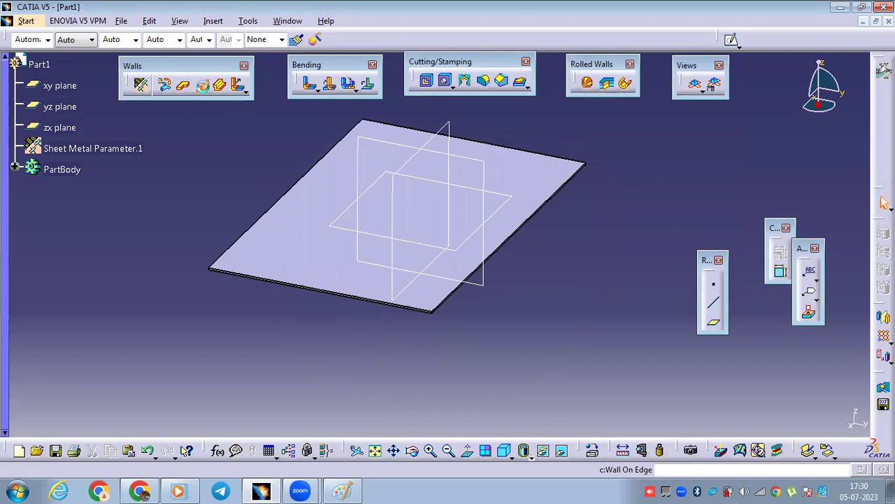
Start a Wall On Edge along the base wall's short front edge, reverse its position upward and stretch its height to 314 mm
click(203, 88)
middle_drag(350, 235, 353, 199)
middle_drag(412, 348, 376, 305)
click(375, 305)
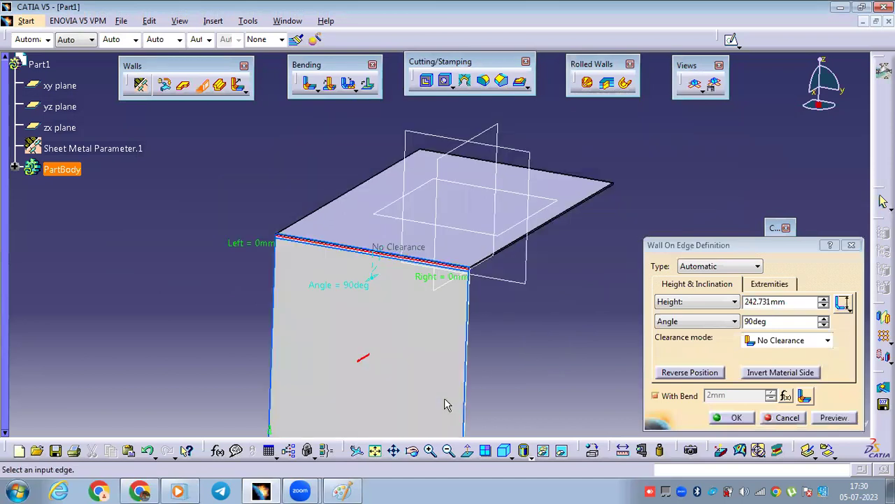
click(691, 372)
middle_drag(426, 321, 380, 346)
middle_drag(299, 280, 224, 256)
drag(290, 159, 285, 121)
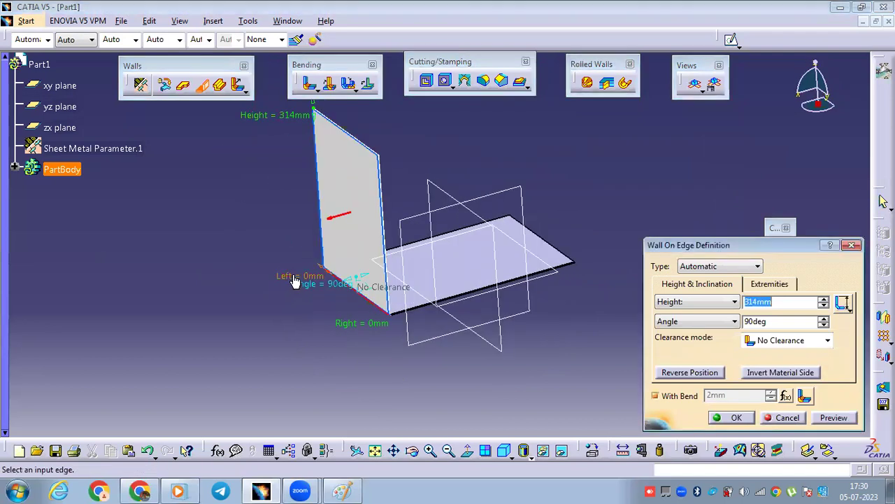
Narrow the edge wall with a left offset of -66 mm and a right offset of -62 mm
middle_drag(292, 324, 333, 225)
drag(334, 215, 365, 228)
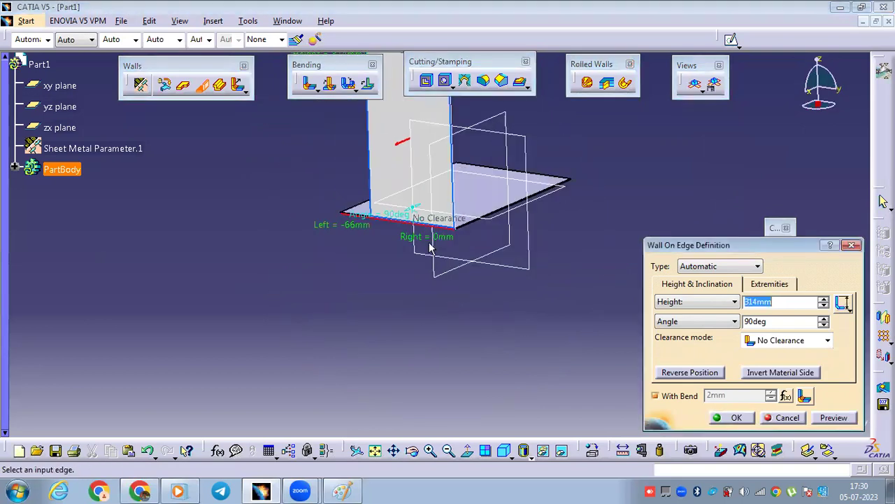
drag(431, 246, 410, 282)
middle_drag(410, 282, 393, 310)
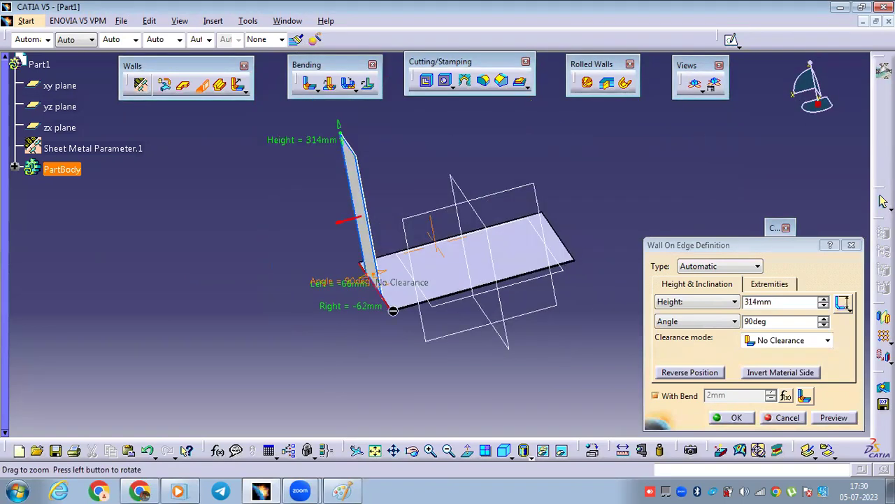
Tilt the edge wall to an angle of 106 degrees and preview it
middle_drag(802, 330, 833, 332)
click(824, 325)
click(824, 325)
click(825, 324)
click(825, 325)
middle_drag(459, 228, 417, 204)
drag(482, 193, 411, 200)
middle_drag(411, 200, 530, 304)
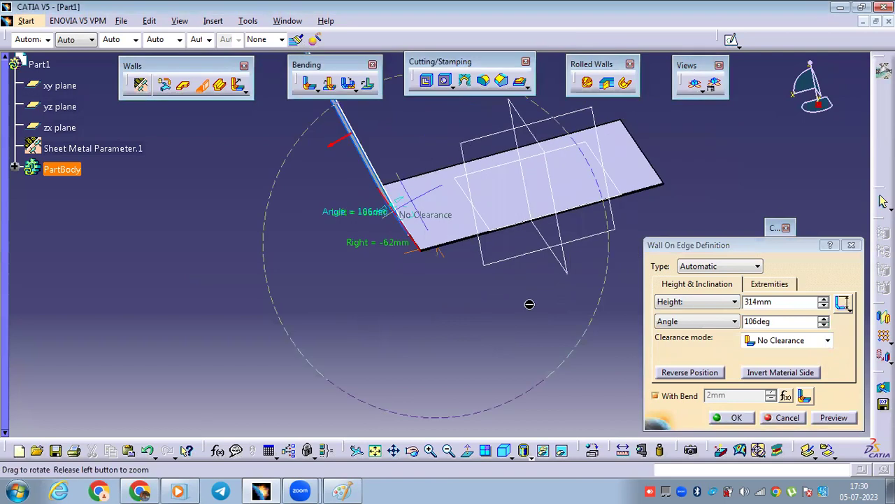
click(839, 419)
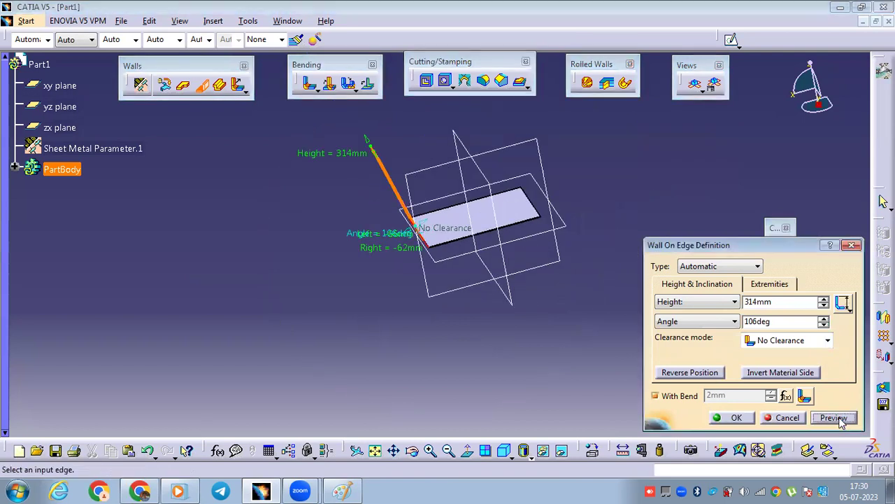
middle_drag(422, 324, 394, 294)
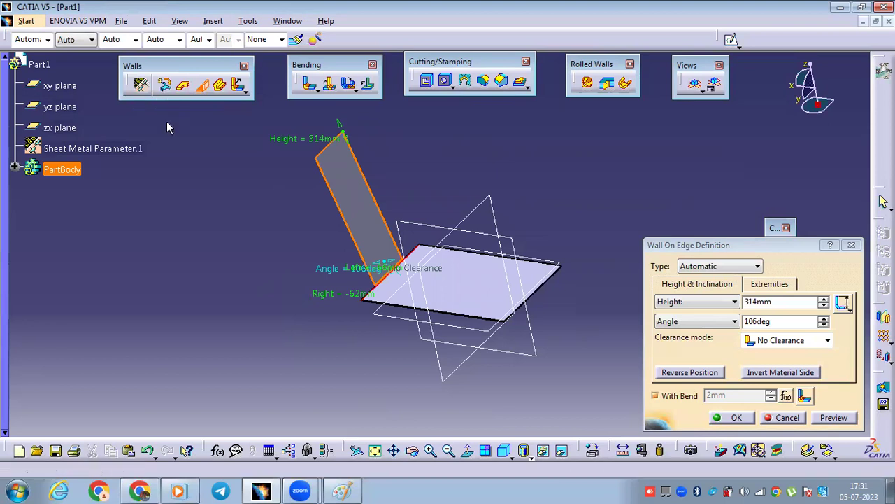
middle_drag(448, 195, 491, 265)
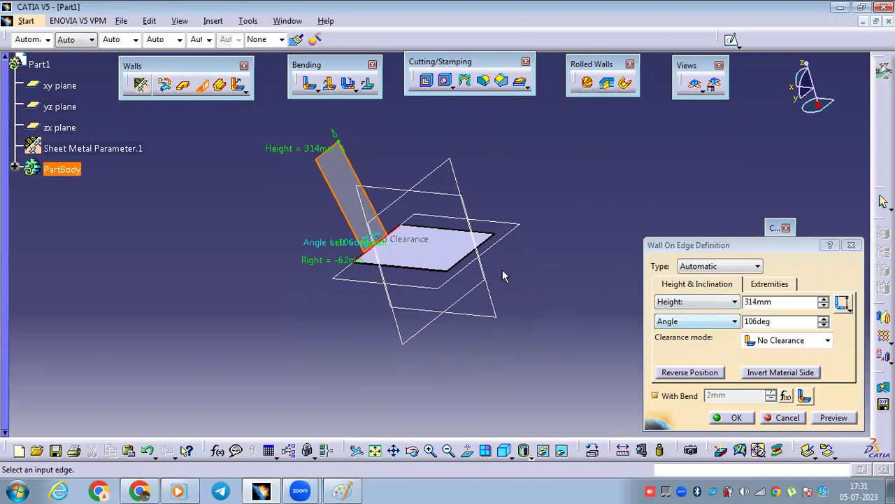
Set the edge wall's left offset to -20 mm and right offset to -35 mm, and create the wall with its bend
click(756, 285)
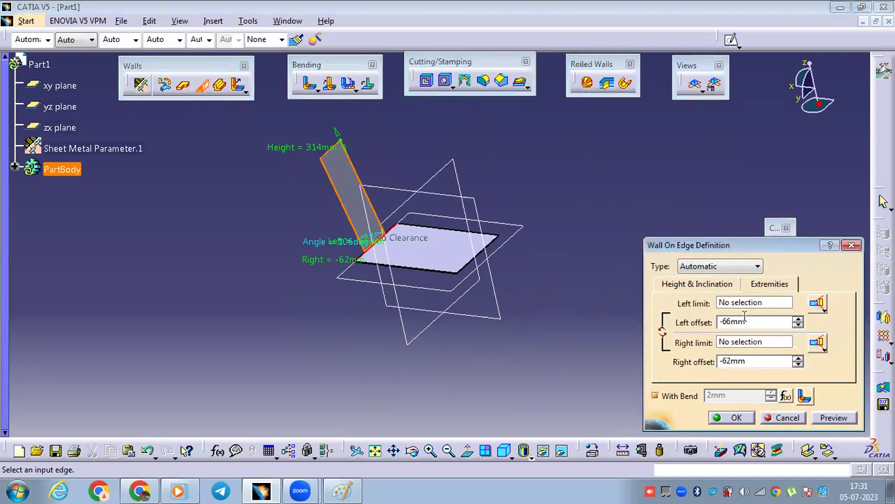
middle_drag(377, 278, 336, 238)
drag(353, 238, 391, 203)
drag(281, 298, 273, 303)
middle_drag(275, 248, 329, 264)
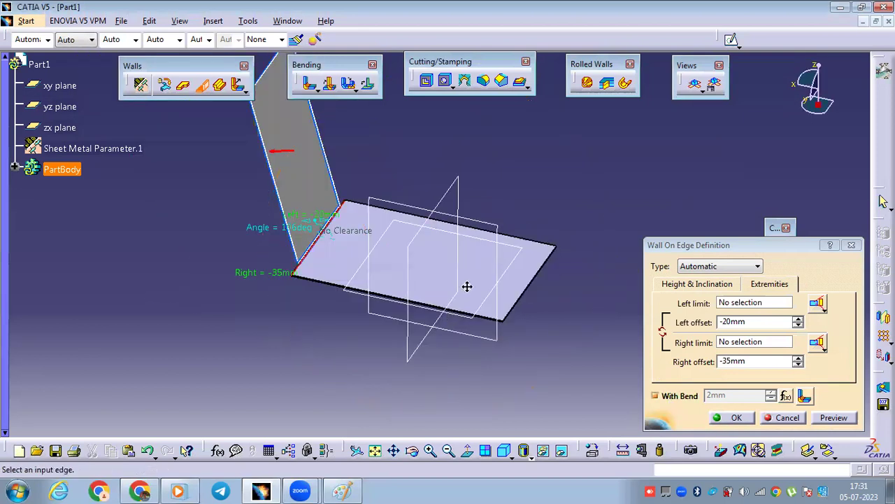
ctrl+middle_drag(467, 286, 482, 219)
middle_drag(348, 271, 316, 298)
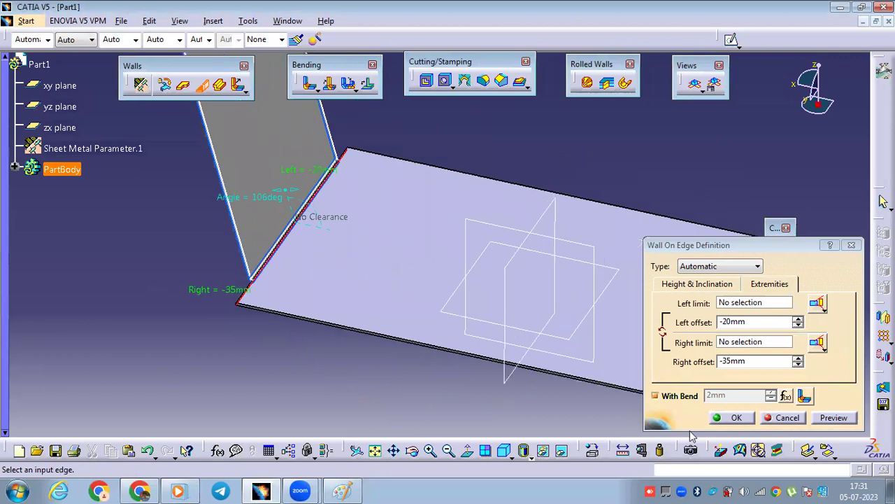
click(733, 418)
Unfold the part to examine its flat pattern, and fold it back to the 3D view
middle_drag(414, 266, 424, 335)
middle_drag(448, 382, 757, 142)
click(695, 85)
middle_drag(447, 193, 477, 153)
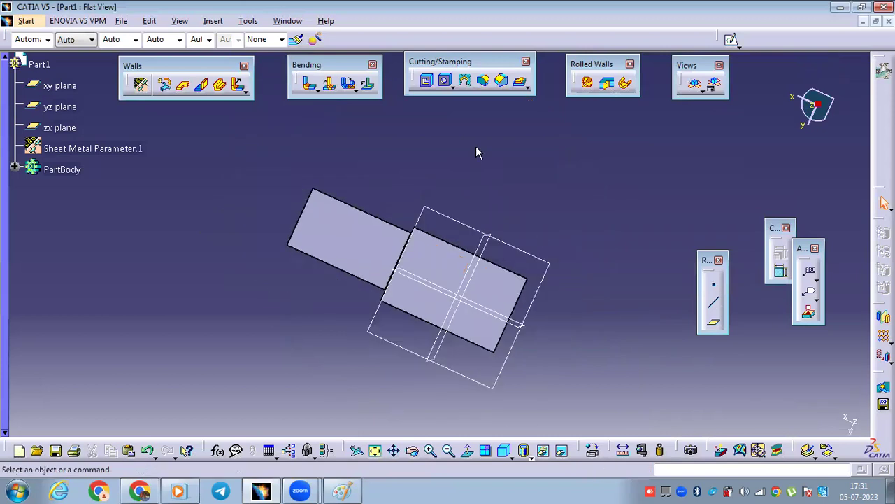
middle_drag(401, 246, 513, 210)
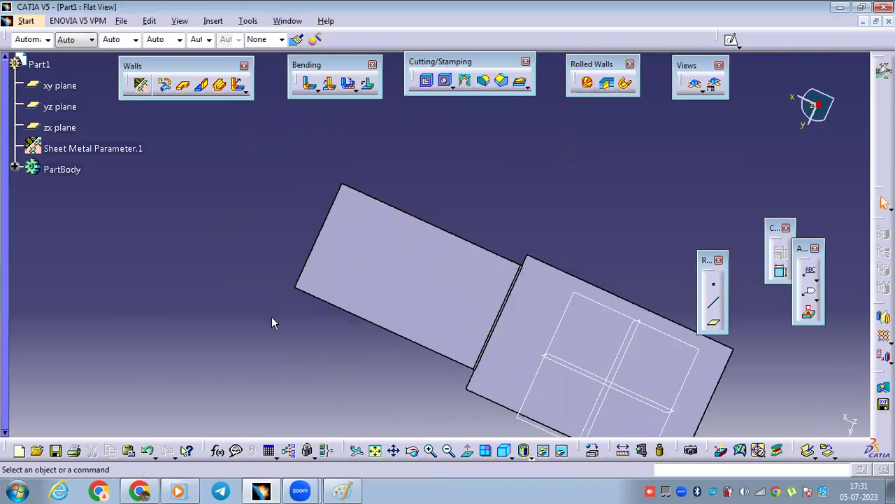
middle_drag(459, 316, 707, 131)
click(694, 84)
middle_drag(542, 306, 275, 224)
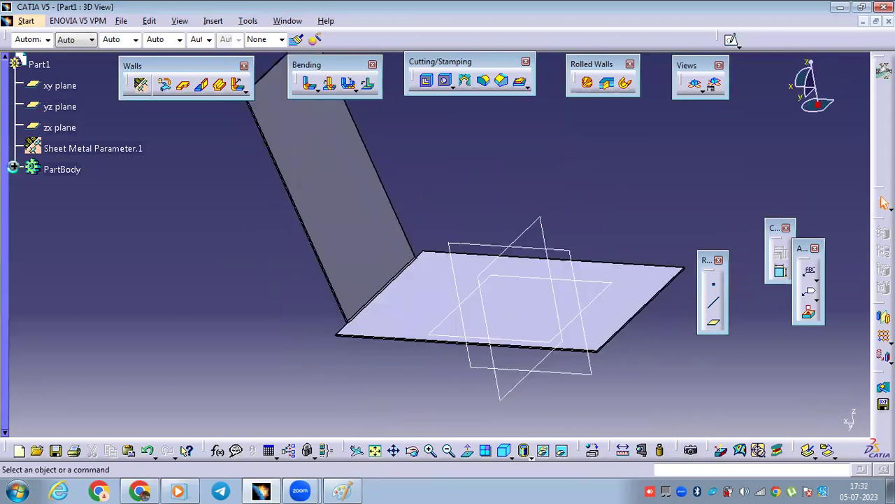
Delete the bent edge wall from the part, keeping only the base wall
click(14, 166)
middle_drag(178, 180, 283, 194)
right_click(320, 205)
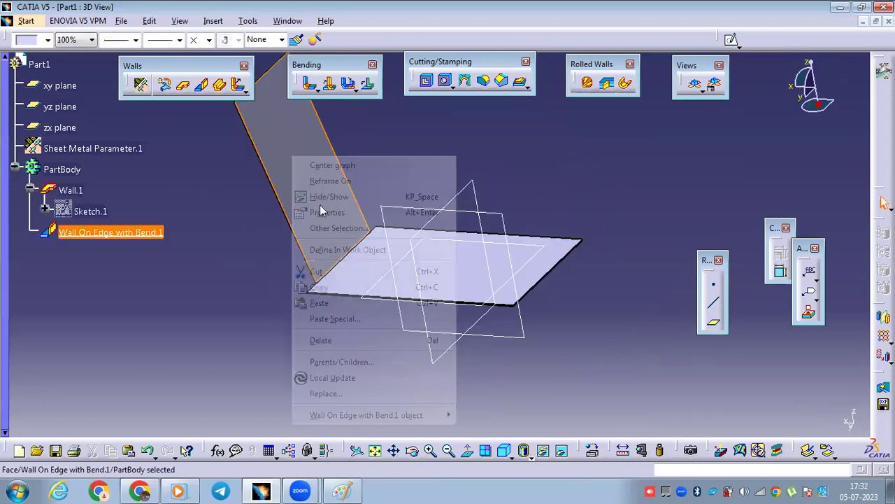
click(320, 340)
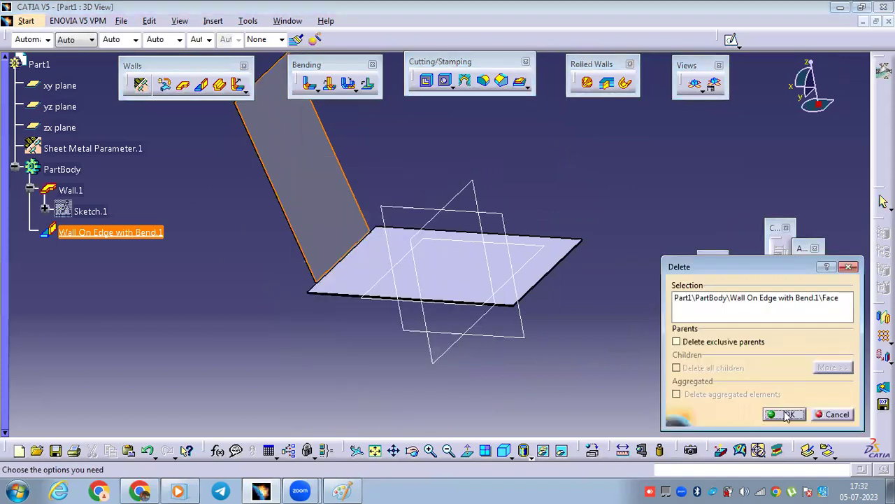
key(Return)
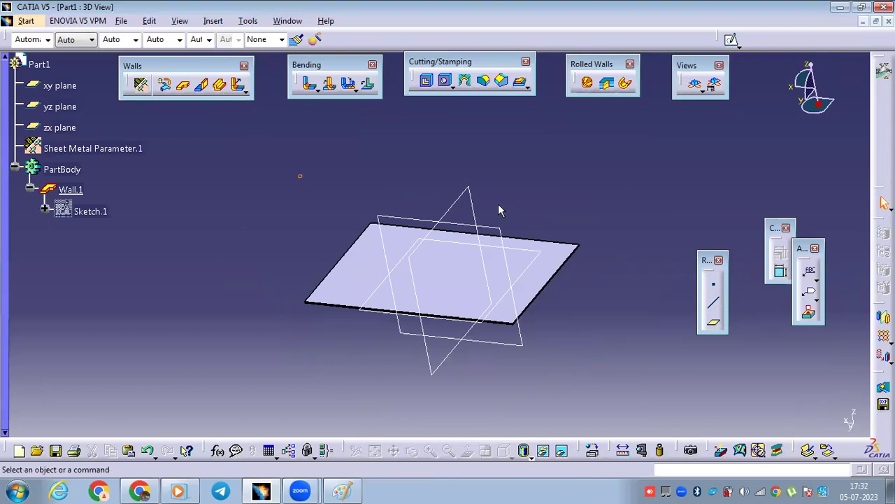
Sketch an open stepped profile on the zx plane, with flat segments joined by sloped ones, and exit the sketch
click(490, 228)
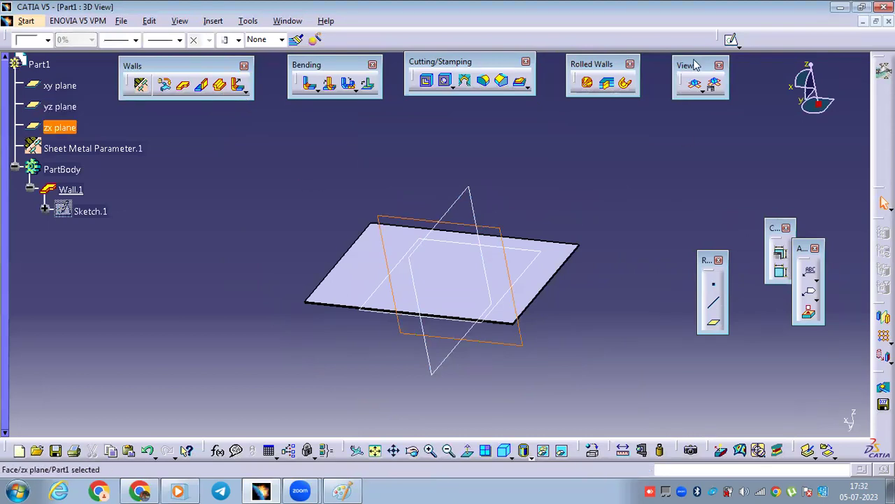
click(731, 40)
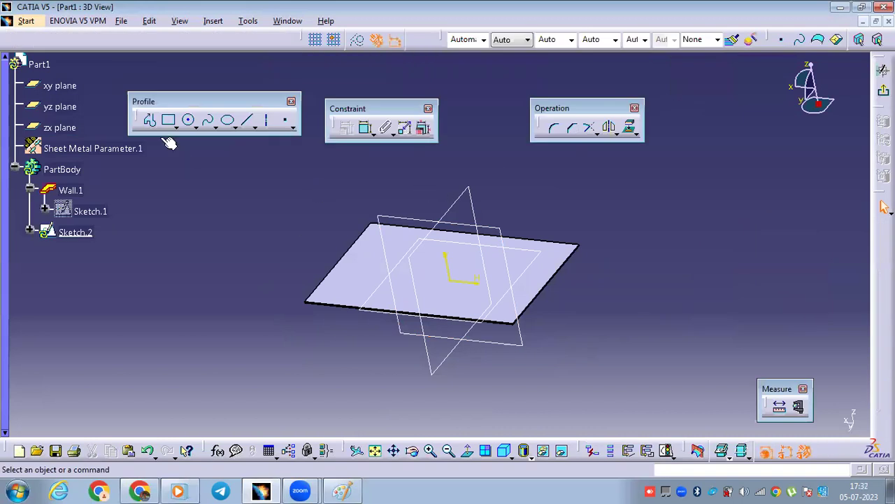
click(151, 121)
mouse_move(214, 179)
middle_down()
mouse_move(276, 179)
mouse_move(290, 210)
middle_up()
click(259, 157)
click(302, 157)
click(321, 203)
click(397, 203)
click(422, 261)
click(490, 261)
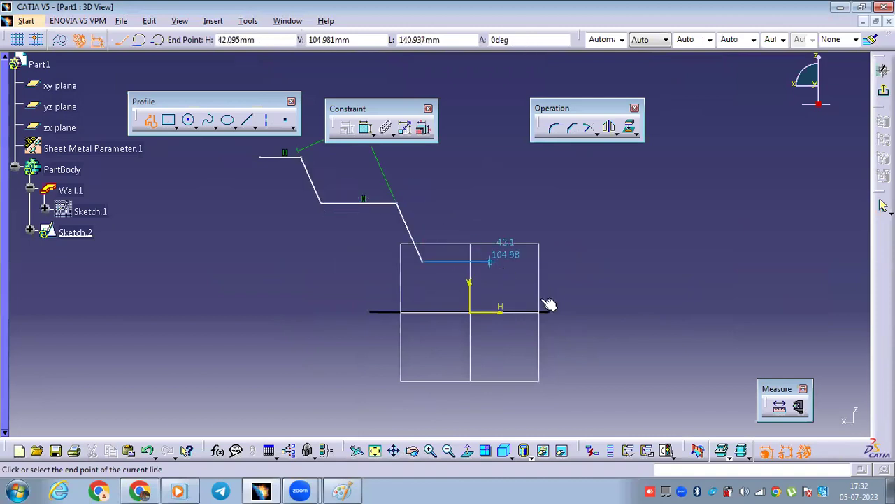
click(518, 292)
click(614, 285)
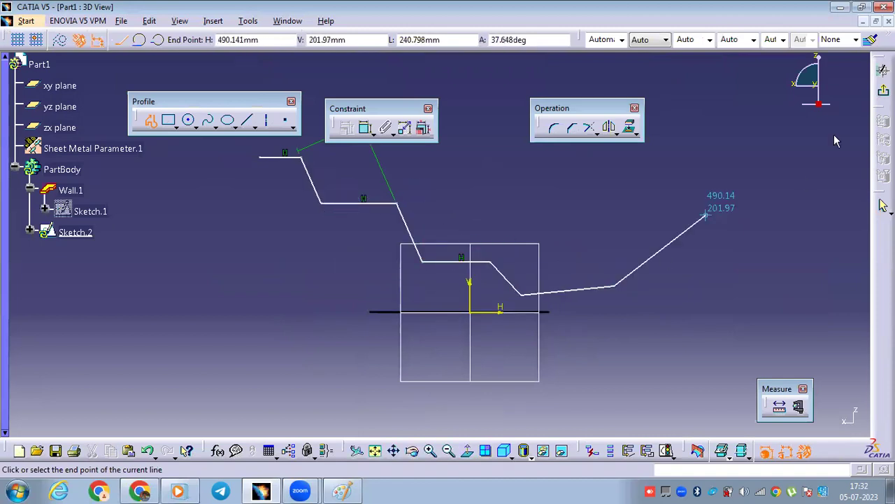
click(882, 204)
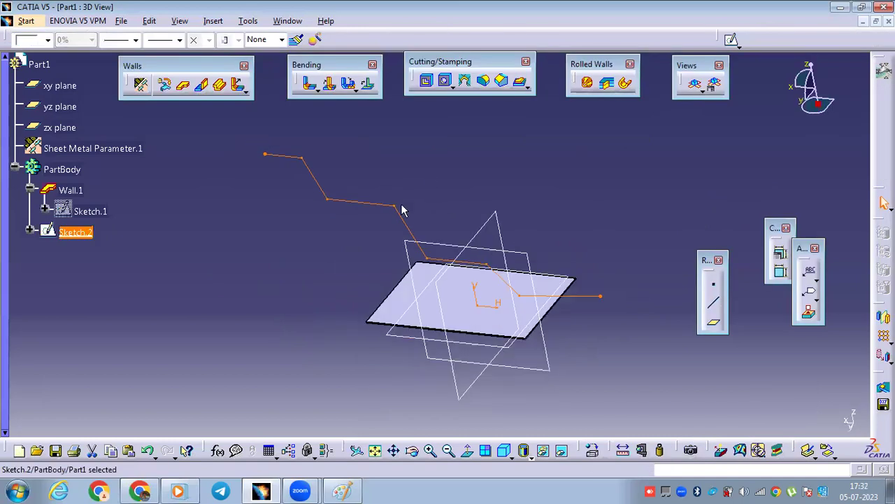
Extrude the stepped profile with Limit 1 at 271 mm and Limit 2 at 278 mm, and preview it
middle_drag(203, 121, 188, 133)
click(218, 88)
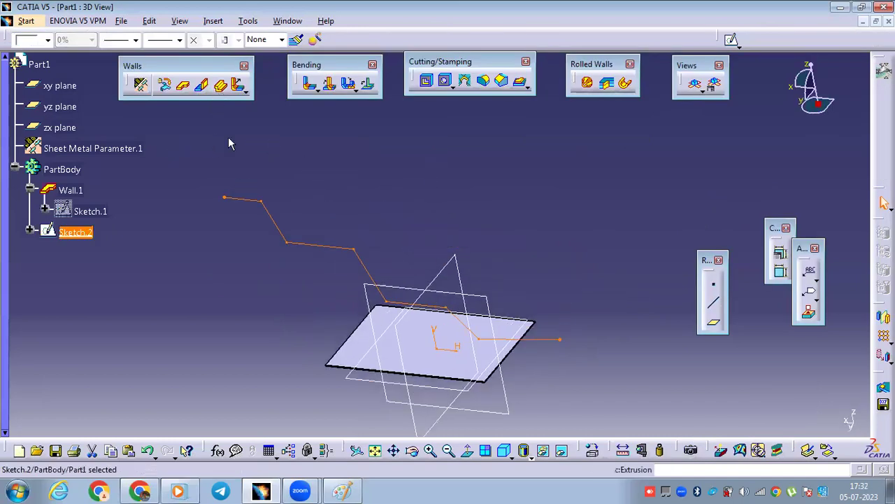
click(220, 86)
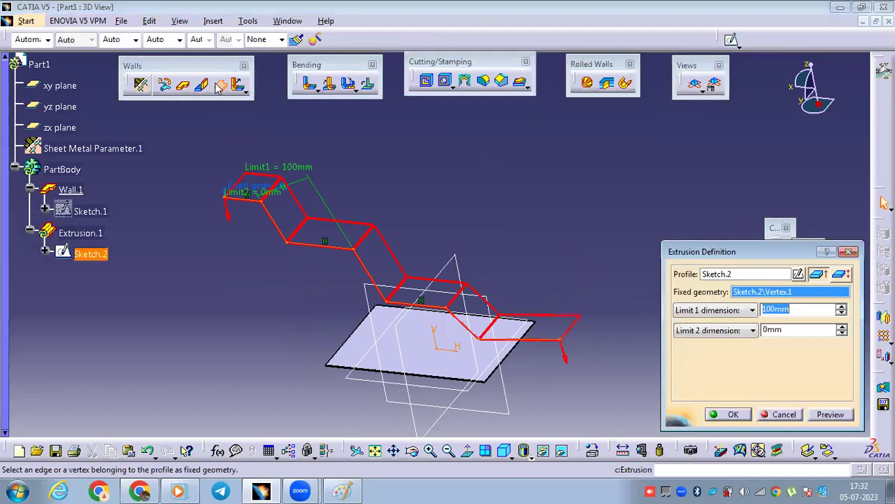
drag(260, 168, 294, 124)
drag(201, 237, 199, 239)
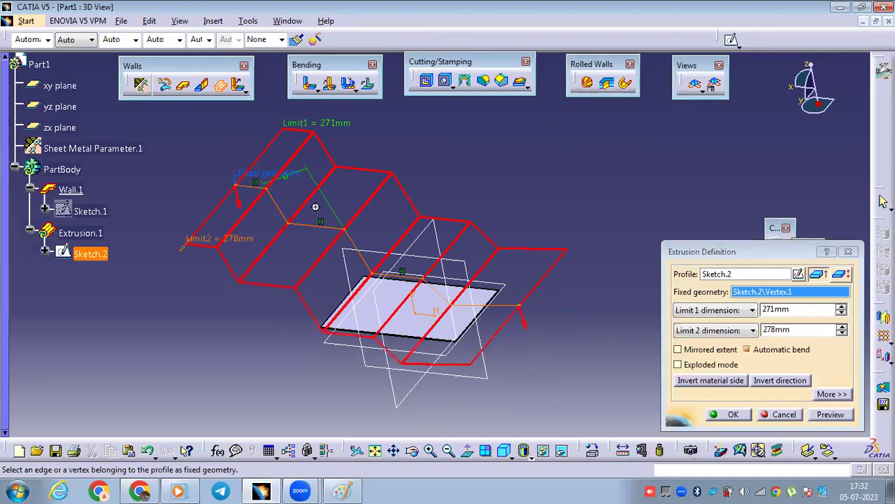
click(822, 414)
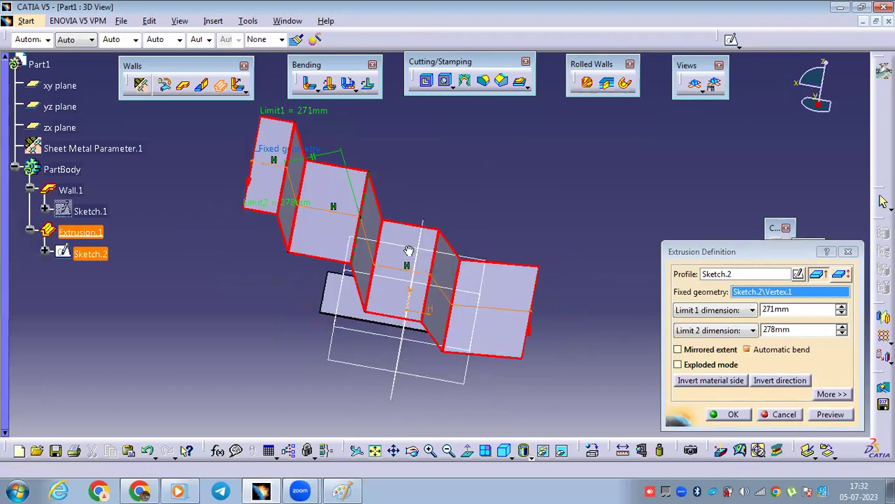
Mirror the extrusion's 271 mm extent to both sides and create it with automatic bends
middle_drag(409, 250, 405, 235)
middle_drag(382, 299, 404, 219)
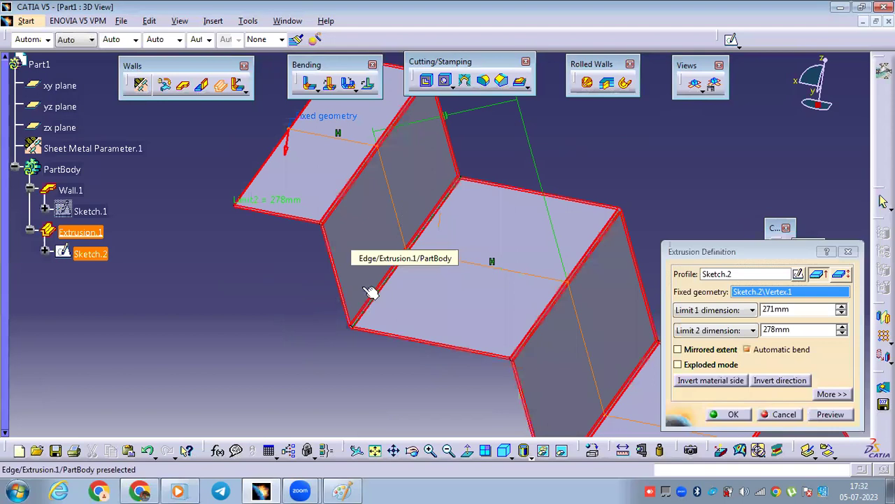
middle_drag(416, 275, 658, 361)
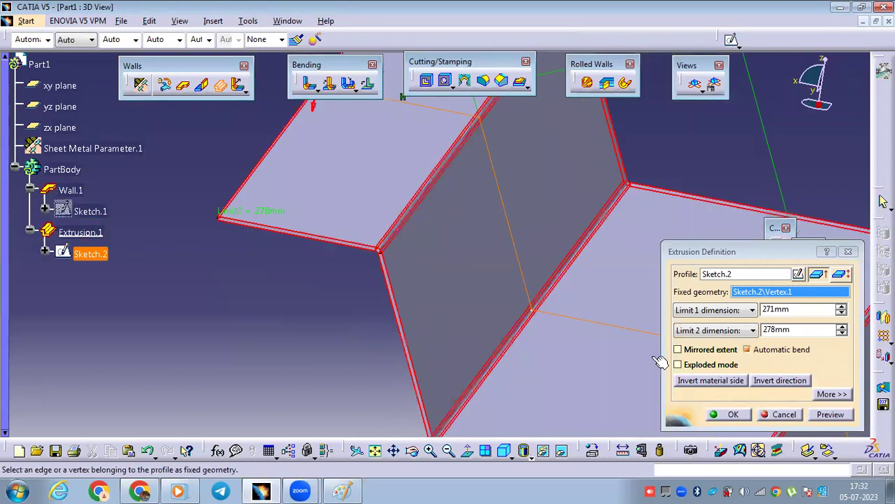
click(696, 355)
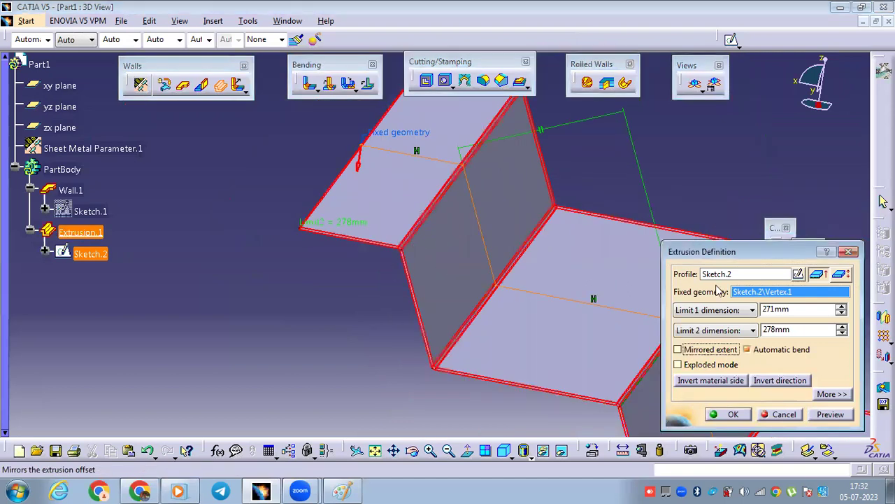
middle_drag(380, 235, 362, 232)
middle_drag(453, 238, 619, 381)
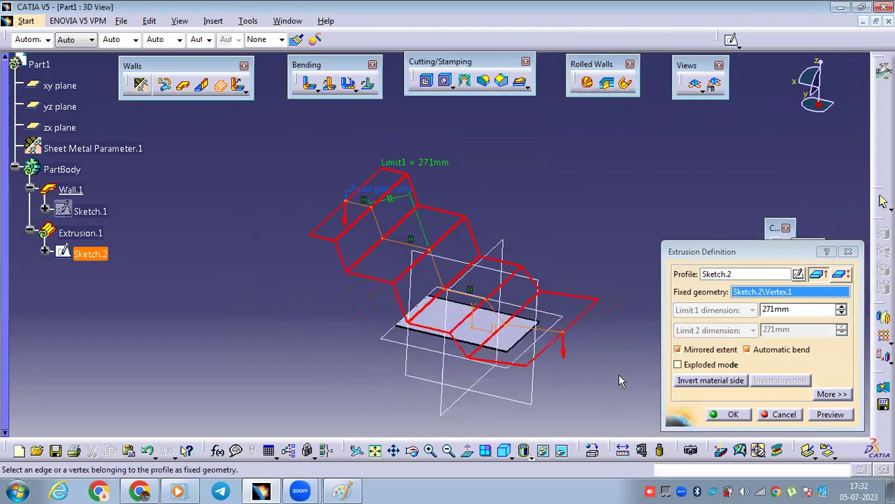
mouse_move(380, 215)
middle_down()
mouse_move(432, 224)
mouse_move(468, 172)
middle_up()
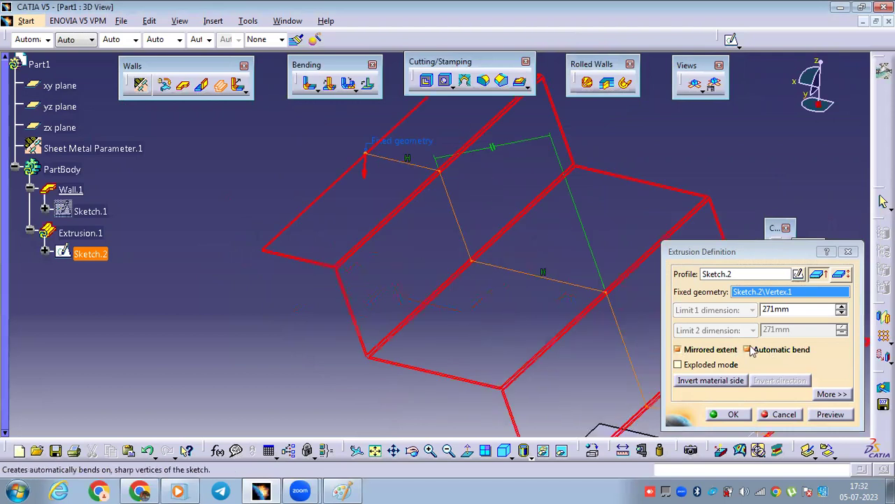
click(730, 414)
click(834, 415)
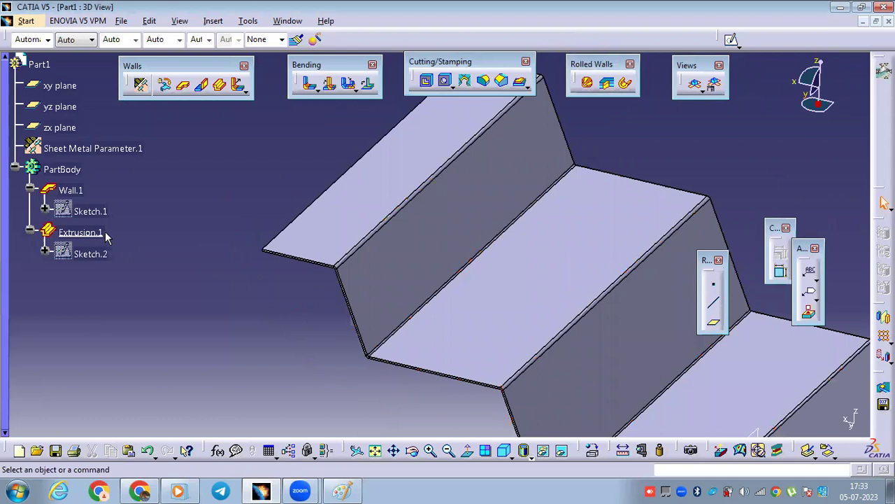
Switch the extrusion to exploded mode, examine the resulting features in the specification tree, and undo the change
double_click(97, 234)
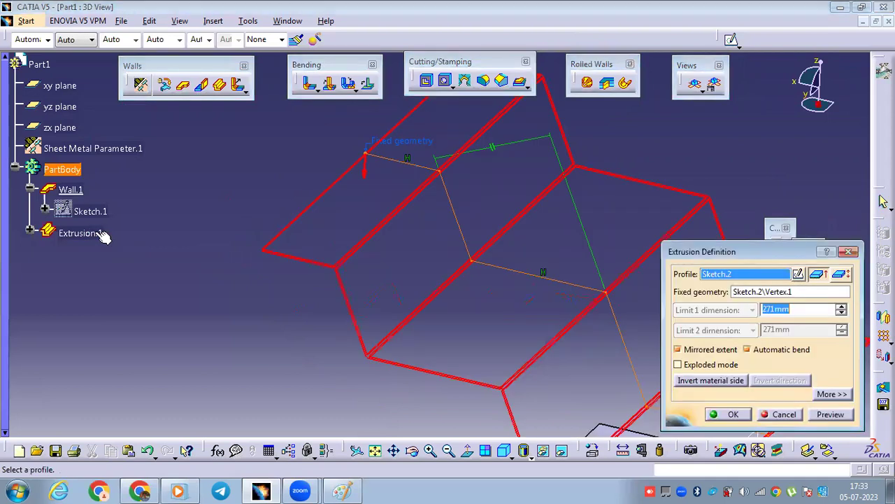
click(686, 367)
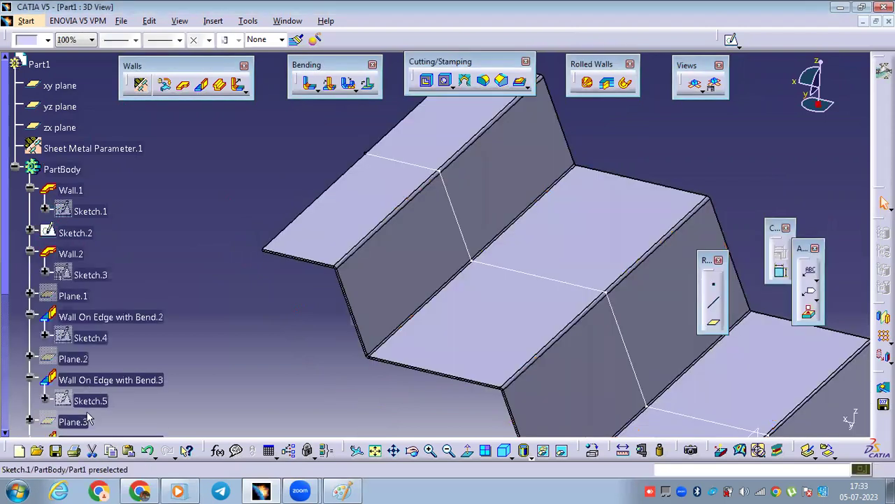
scroll(98, 301, down, 2)
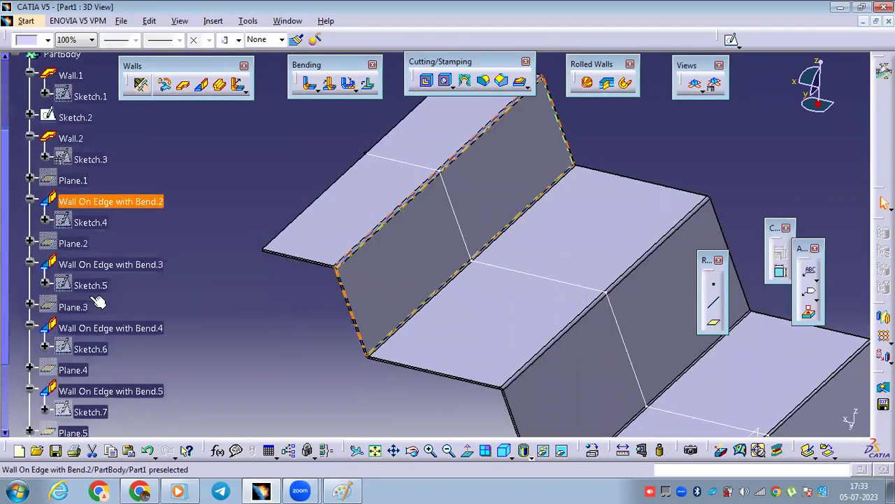
scroll(98, 301, down, 4)
scroll(93, 298, up, 1)
key(ctrl+z)
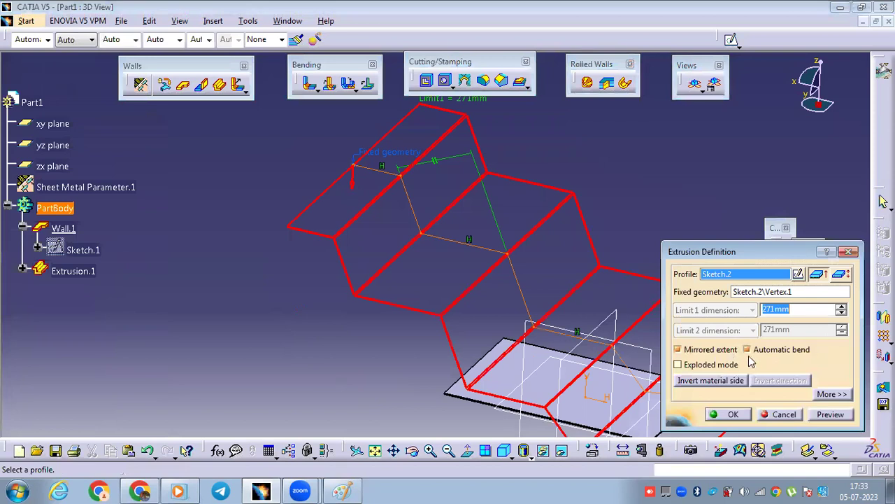
Turn off automatic bends for the stepped extrusion and inspect its corners up close
click(733, 414)
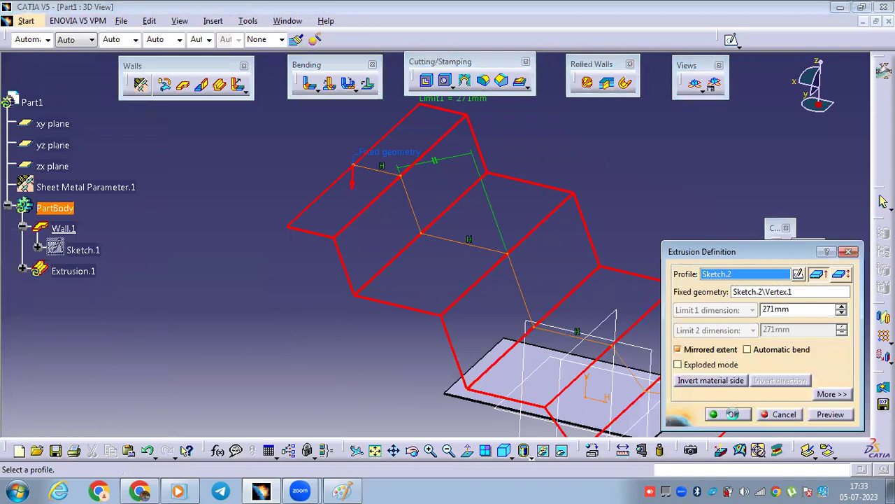
click(838, 417)
middle_drag(493, 271, 400, 247)
middle_drag(471, 294, 404, 275)
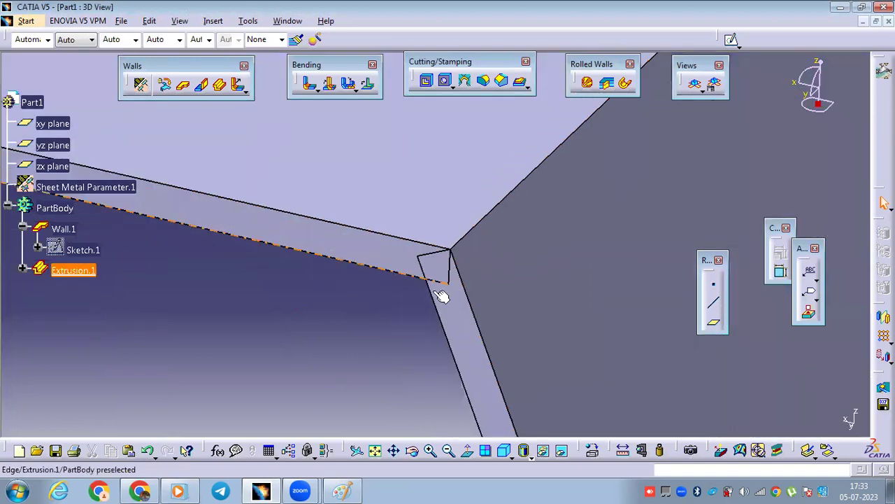
middle_drag(350, 266, 395, 345)
middle_drag(422, 301, 485, 280)
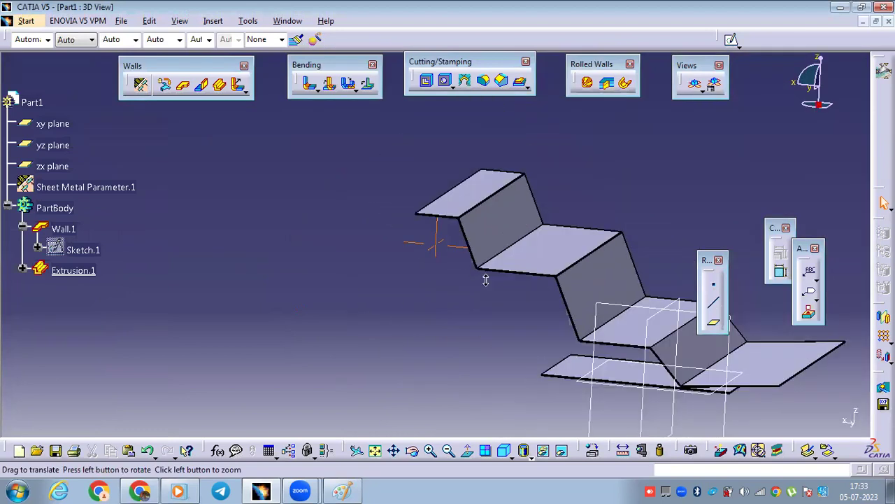
middle_drag(386, 336, 443, 234)
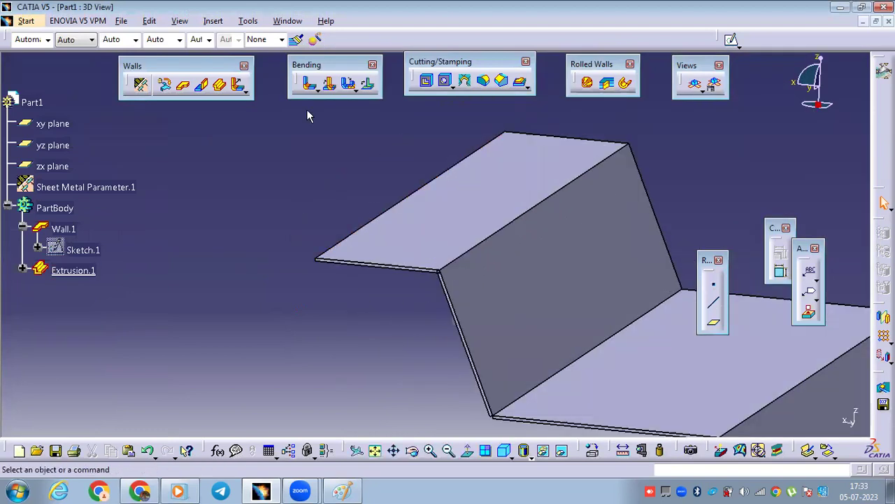
Add a 2 mm radius cylindrical bend between the uppermost flat wall and its adjoining sloped wall, inspect it, and undo it
click(310, 85)
middle_drag(484, 214, 420, 190)
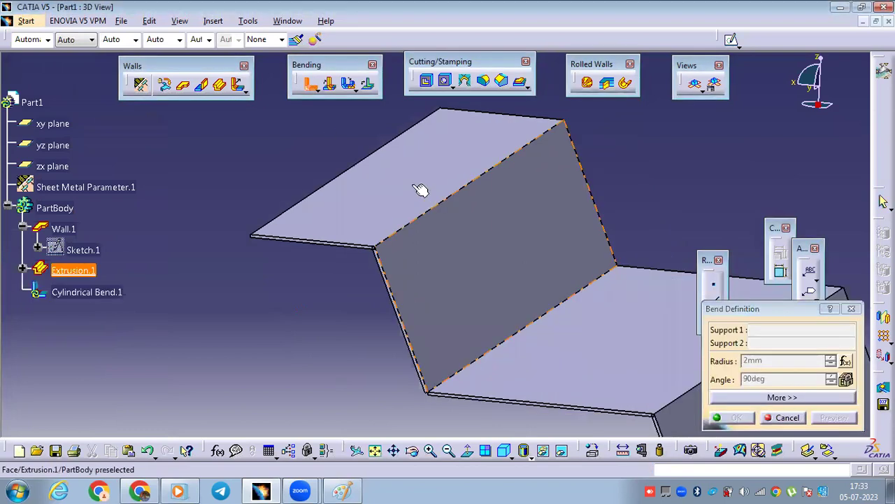
click(413, 185)
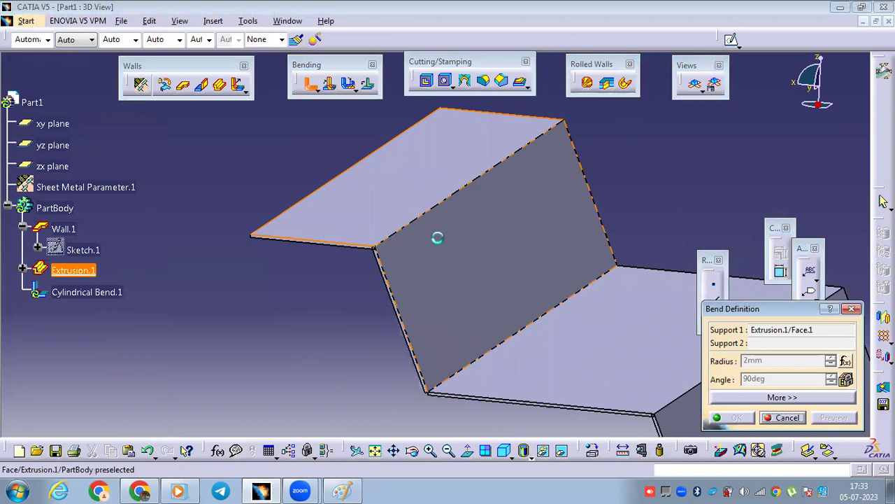
click(437, 238)
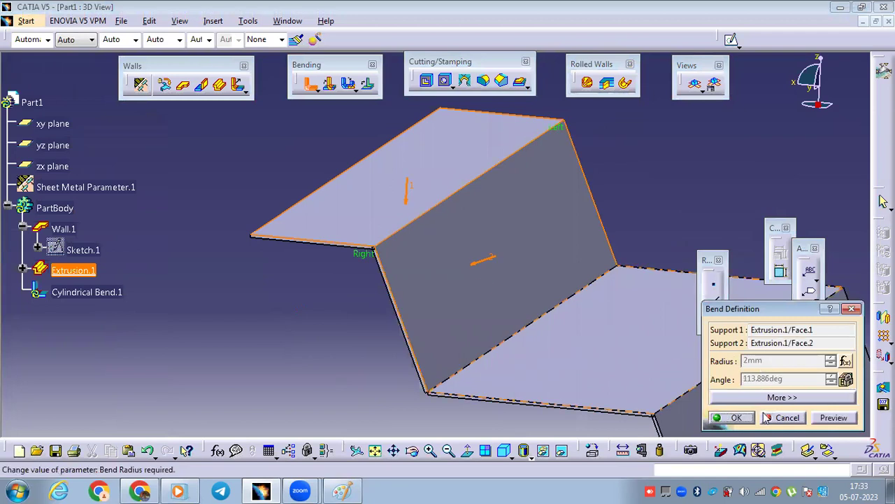
click(736, 417)
middle_drag(333, 270, 388, 167)
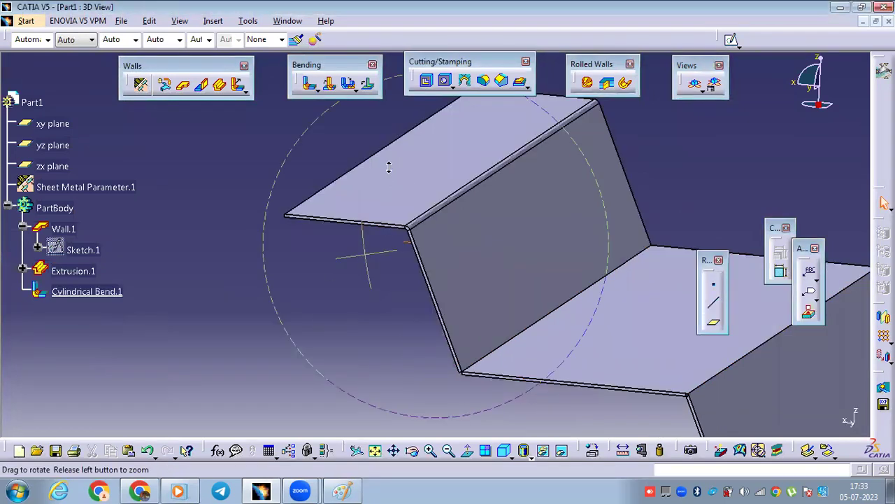
middle_drag(384, 228, 379, 242)
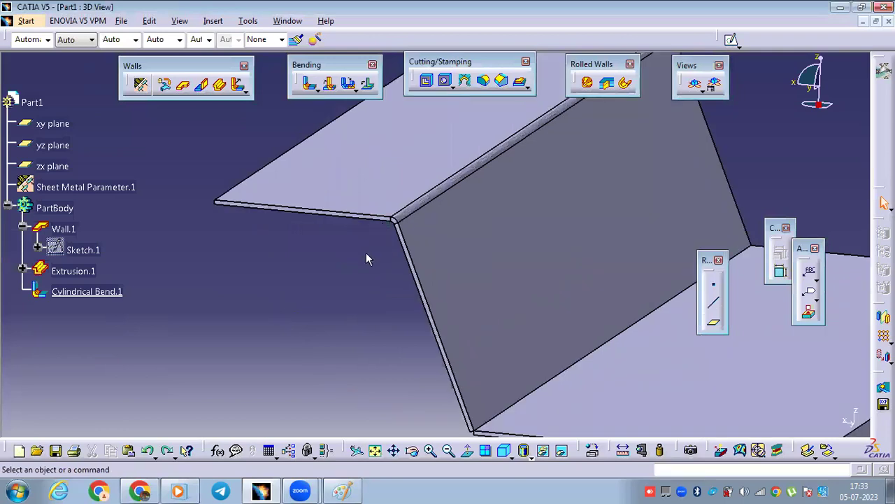
key(ctrl+z)
Add a conical bend with 2 mm left and 5 mm right radius between the uppermost flat wall and its adjoining sloped wall
click(313, 92)
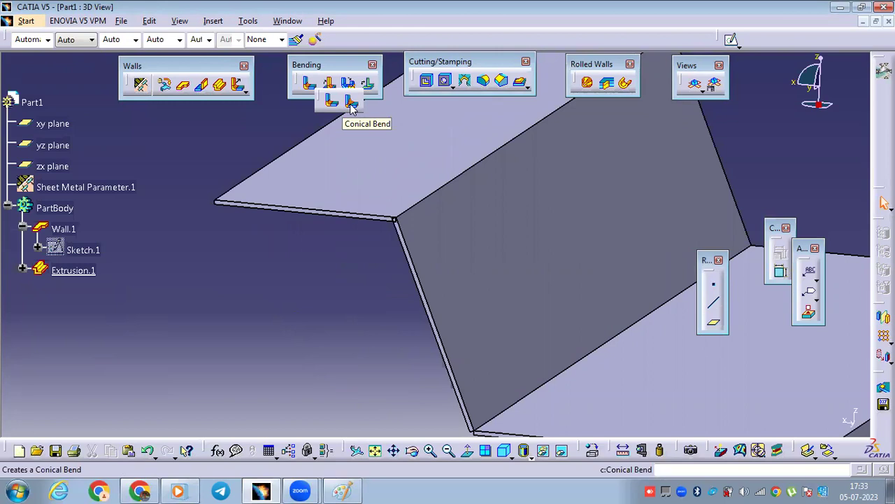
click(351, 103)
click(412, 173)
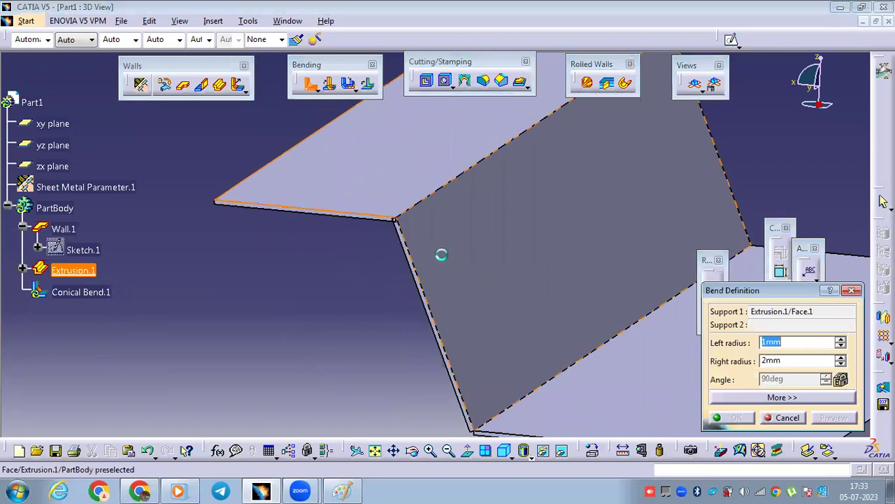
click(453, 259)
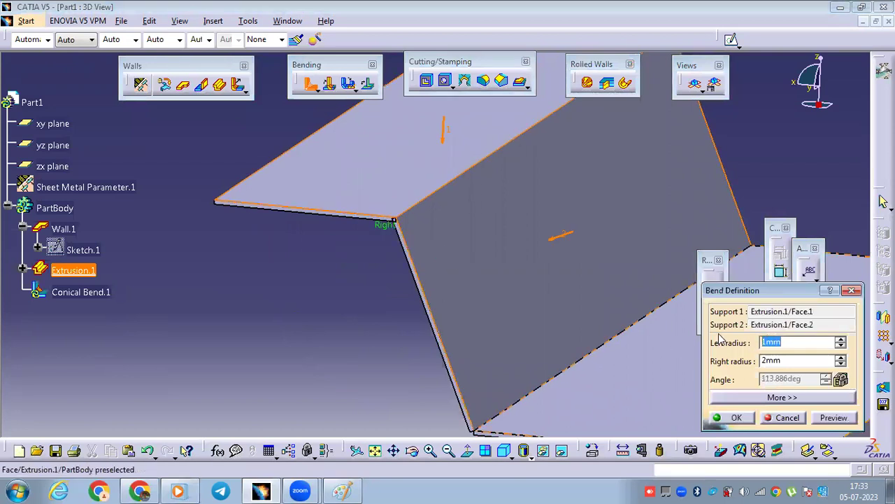
click(792, 360)
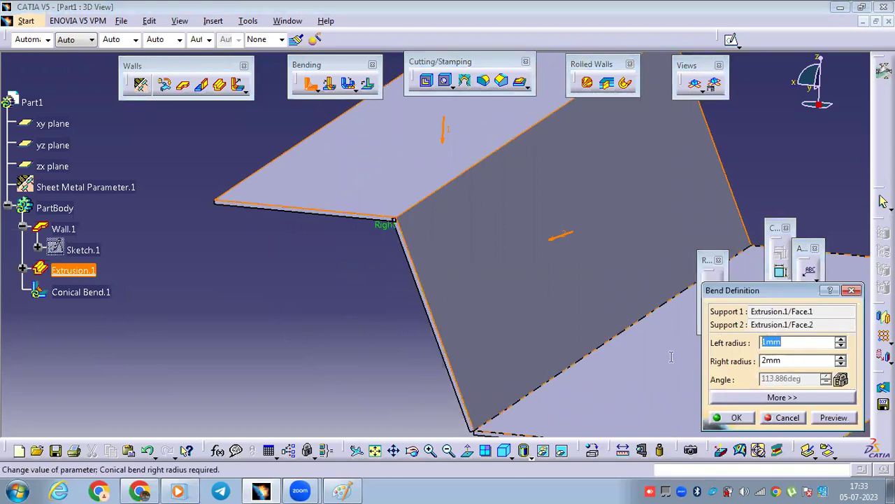
text(5)
click(789, 344)
text(5)
click(737, 418)
middle_drag(408, 277, 321, 365)
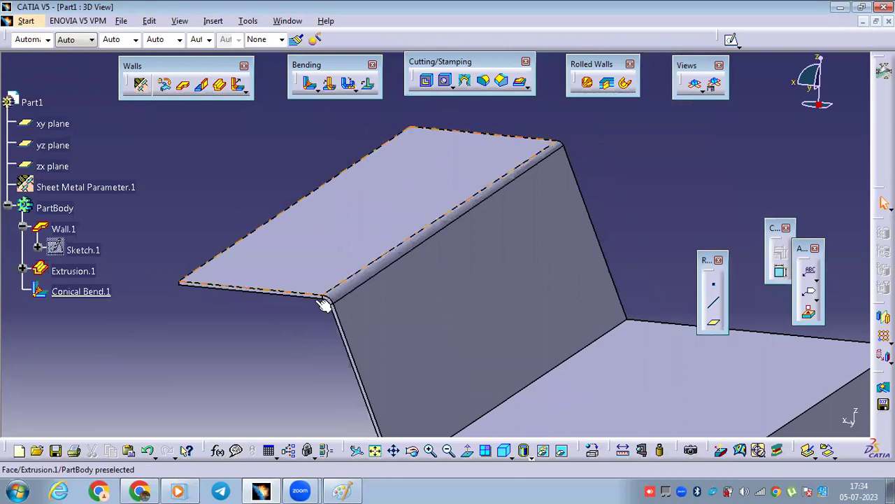
middle_drag(340, 306, 395, 259)
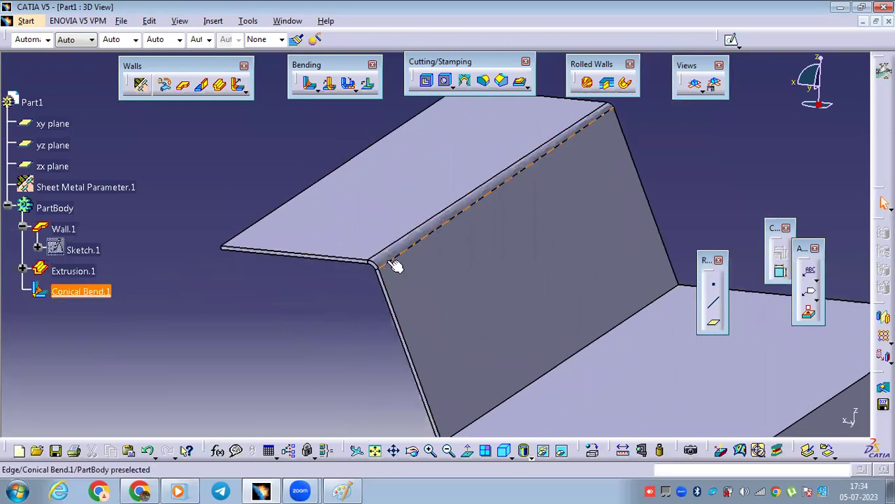
Set the conical bend's left radius to 5 mm and inspect the rounded corner
double_click(391, 254)
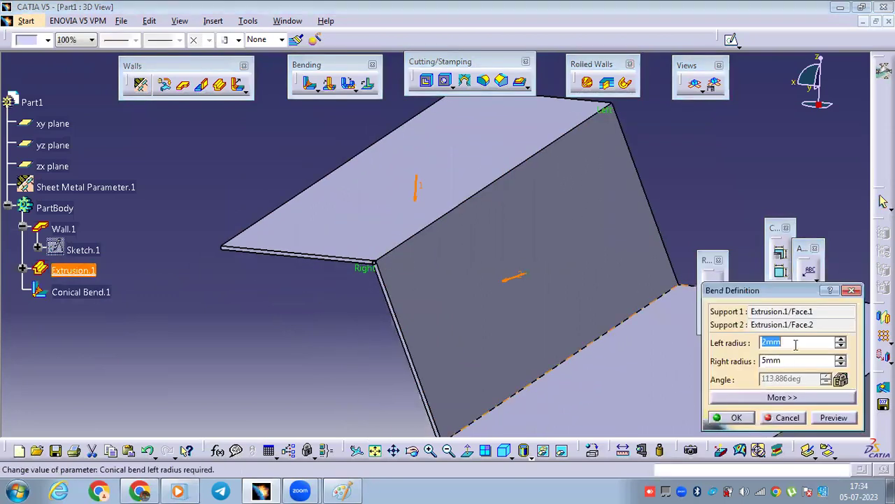
text(5)
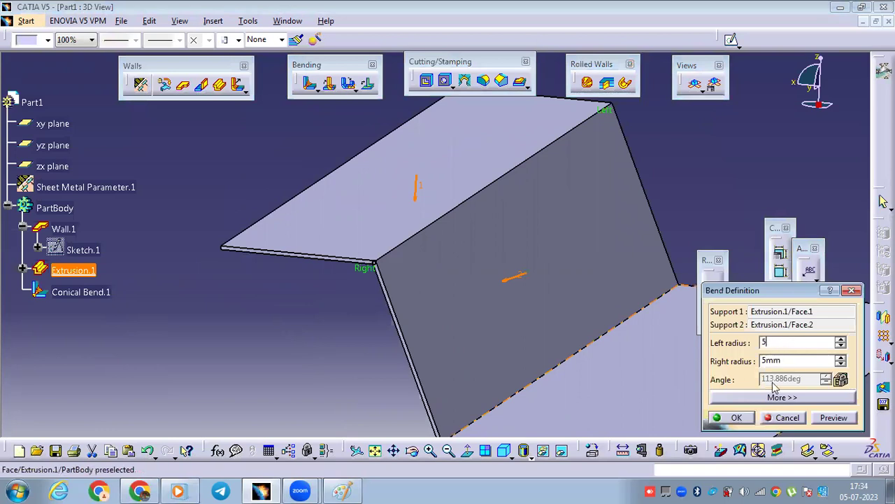
click(730, 417)
middle_drag(337, 300, 359, 376)
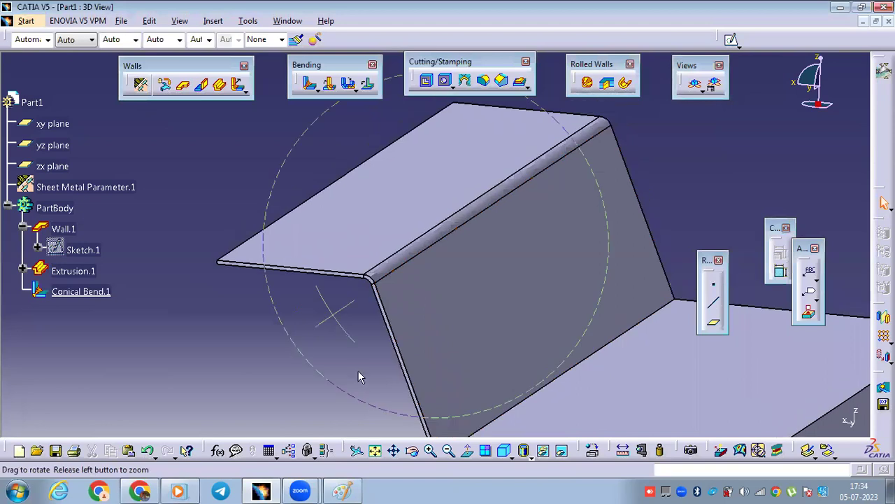
middle_drag(31, 296, 215, 171)
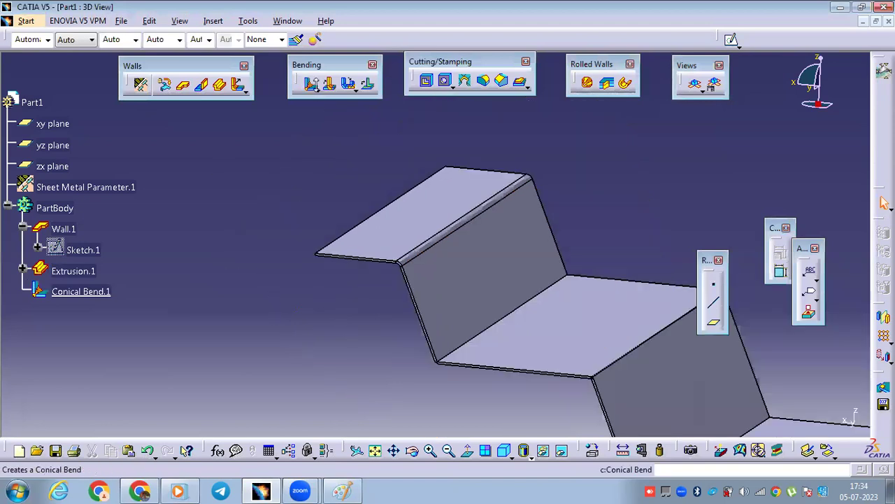
Delete the conical bend from the part body and inspect the bare corner between the two walls
click(314, 91)
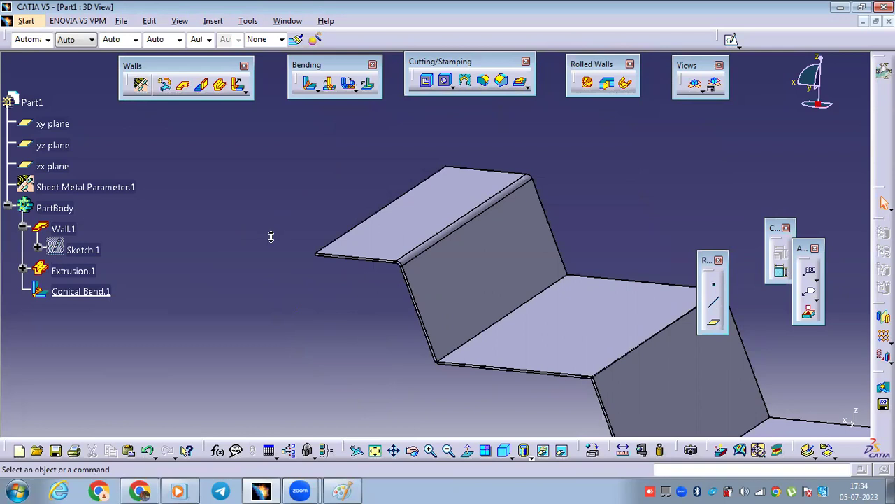
click(90, 291)
right_click(98, 291)
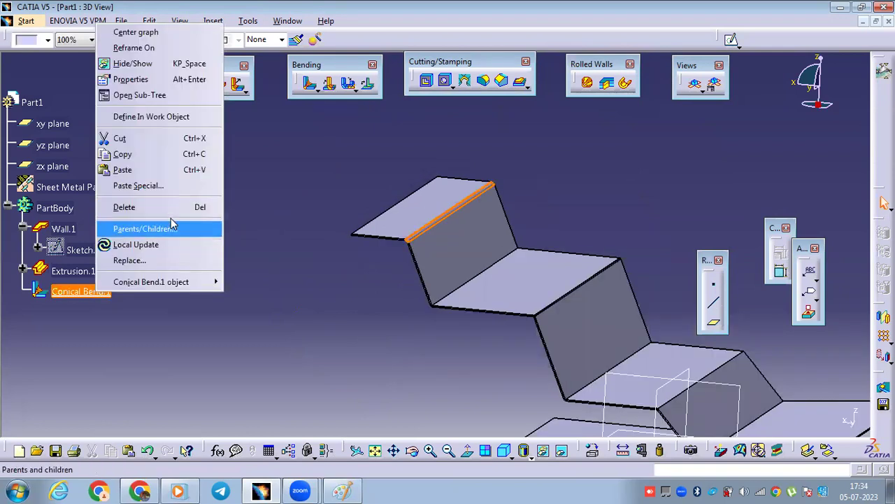
click(171, 209)
click(775, 416)
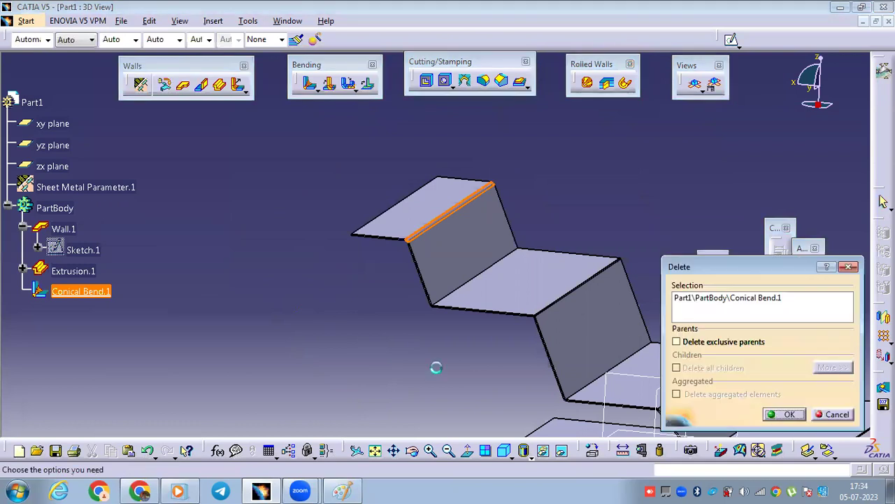
middle_drag(406, 308, 362, 165)
click(153, 164)
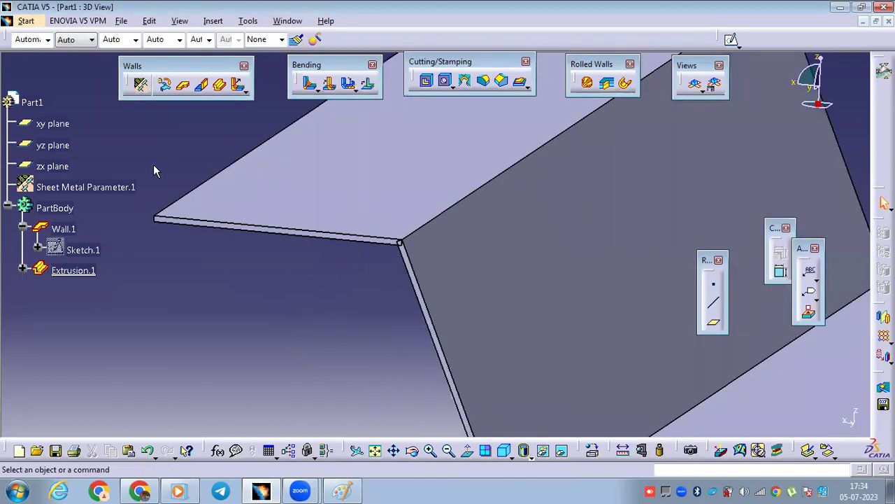
middle_drag(199, 176, 227, 216)
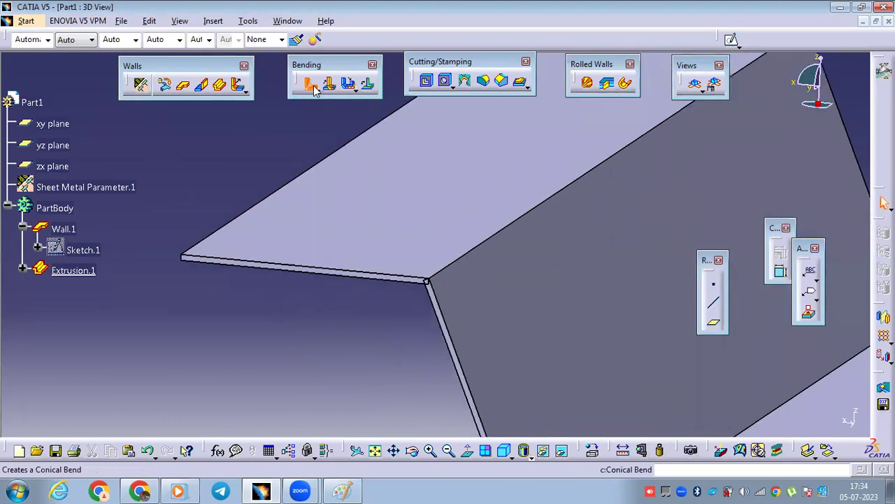
click(312, 86)
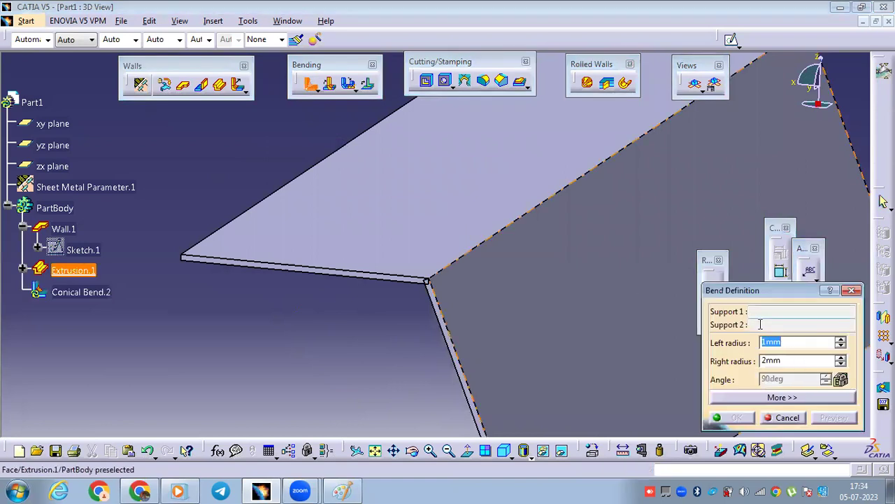
click(456, 210)
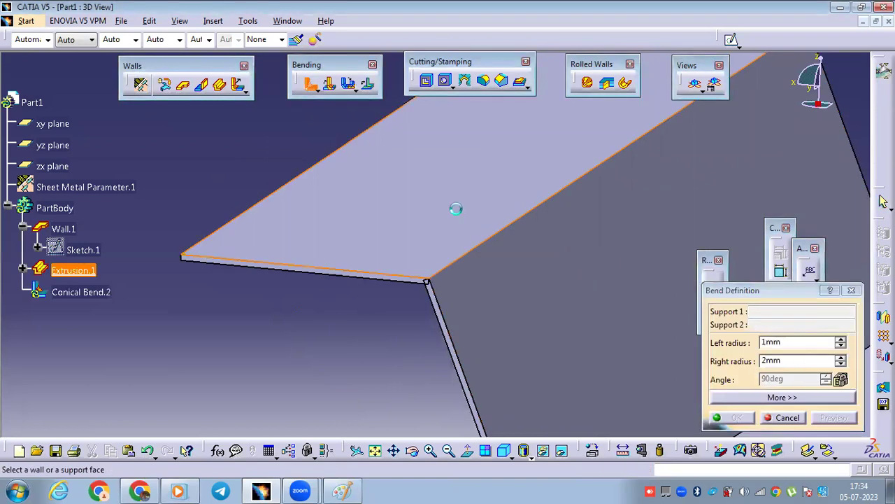
click(500, 287)
click(790, 362)
click(789, 420)
middle_drag(338, 321, 359, 406)
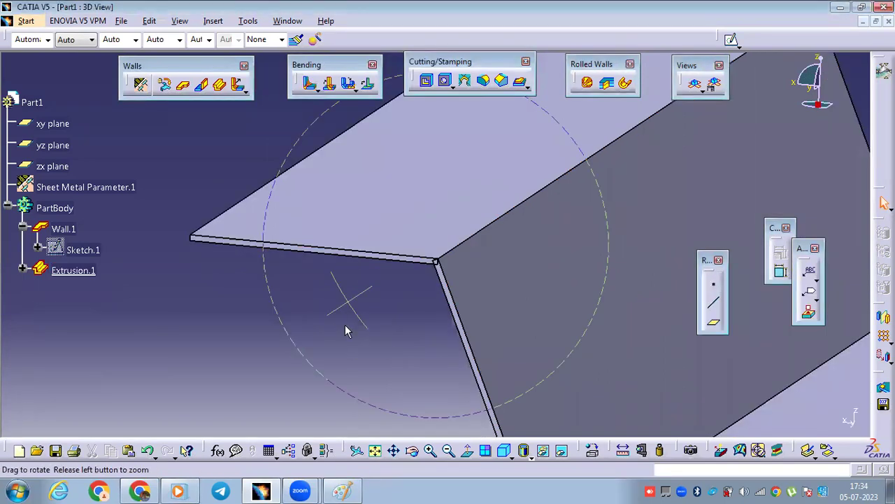
middle_drag(342, 299, 313, 238)
Add a flange with 35 mm length, 102° angle and 22 mm radius along the uppermost flat wall's free edge, and undo it
middle_drag(225, 188, 253, 105)
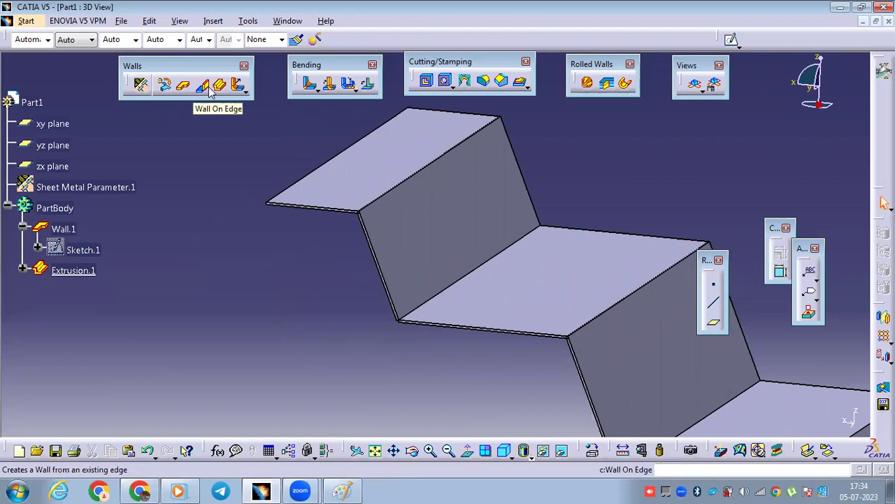
click(244, 90)
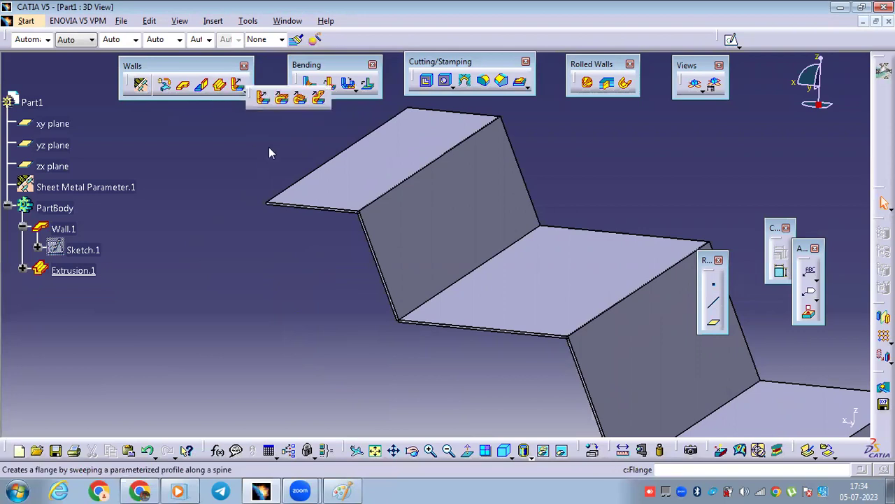
click(265, 103)
scroll(375, 162, up, 3)
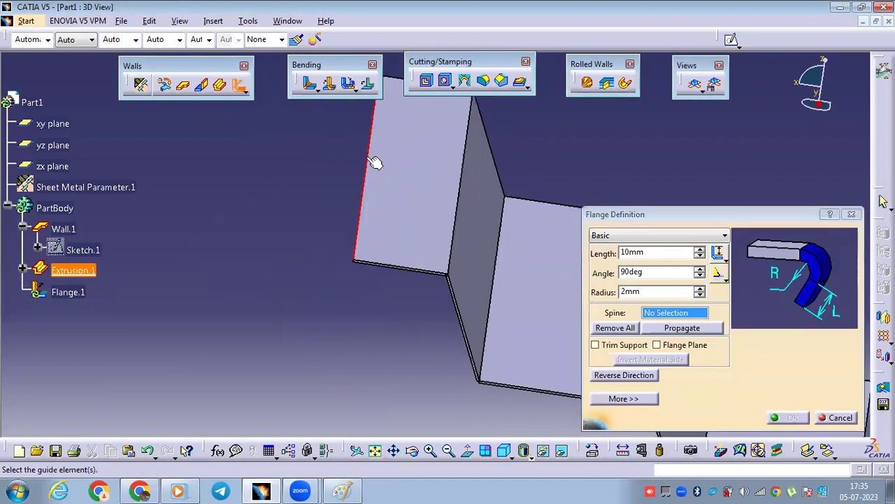
click(383, 155)
middle_drag(383, 155, 442, 186)
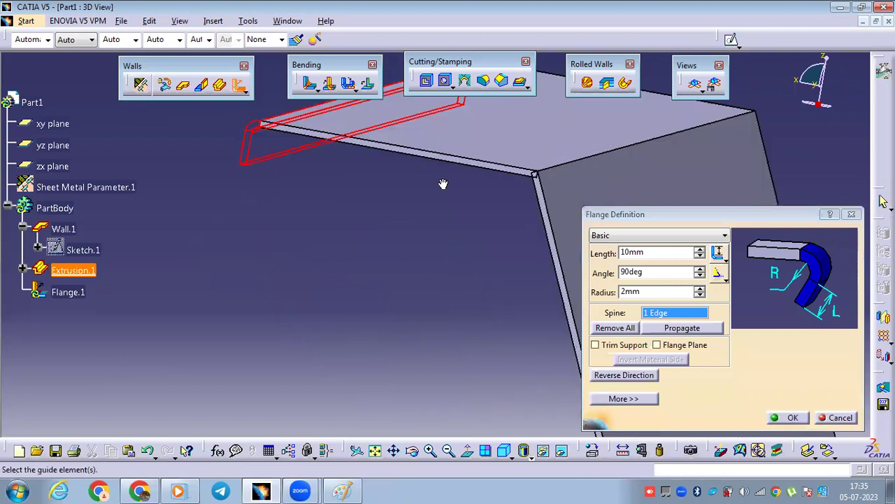
click(700, 250)
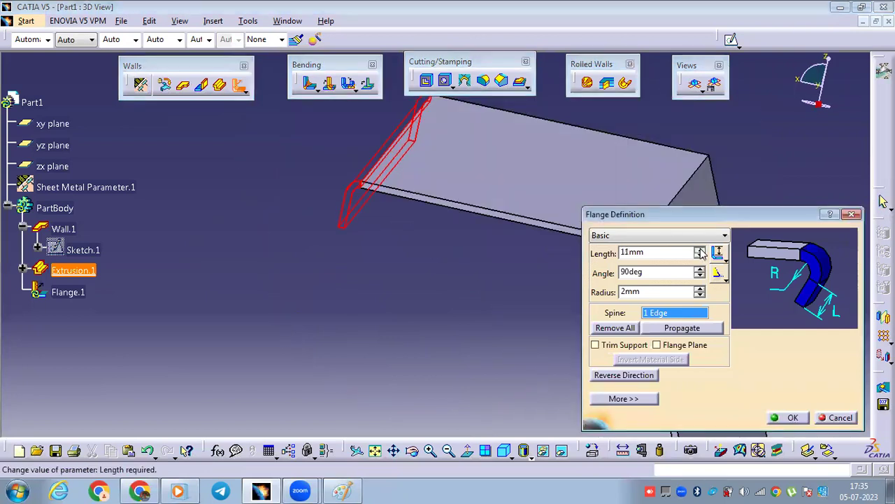
drag(700, 250, 700, 290)
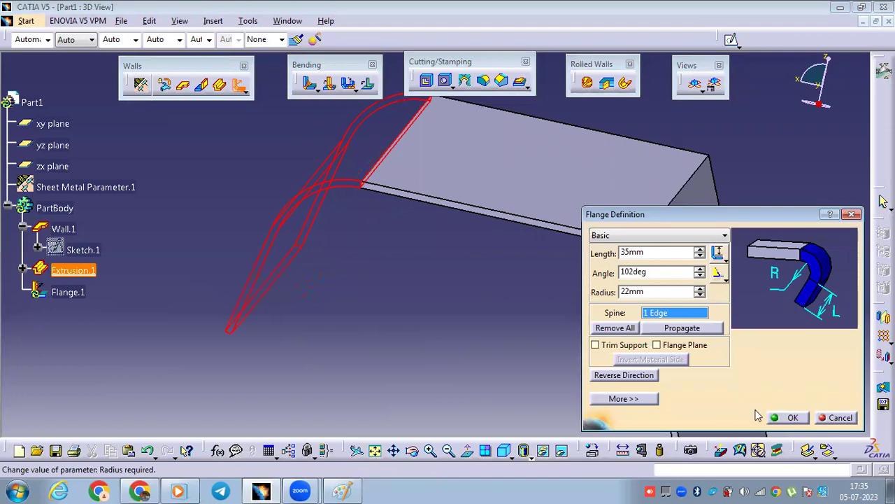
click(778, 422)
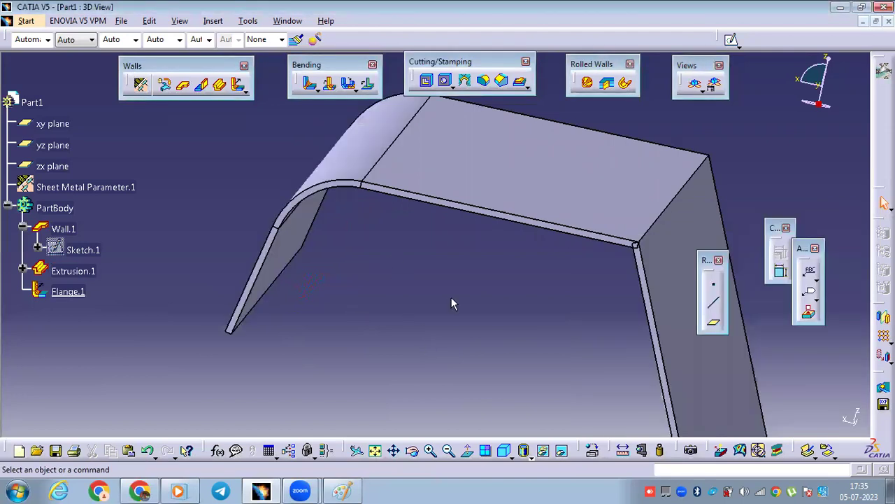
middle_drag(451, 303, 454, 310)
key(ctrl+z)
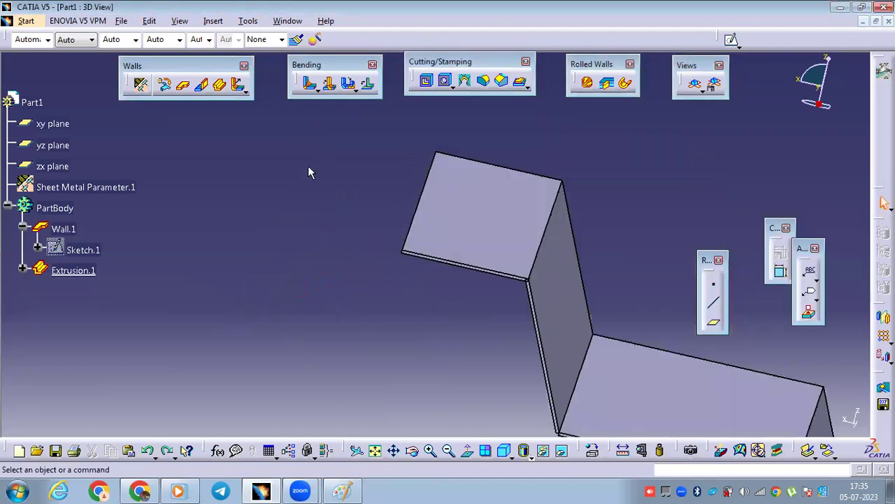
Preview a hem with 20 mm length and 11 mm radius along the uppermost flat wall's free edge, and cancel it
click(245, 91)
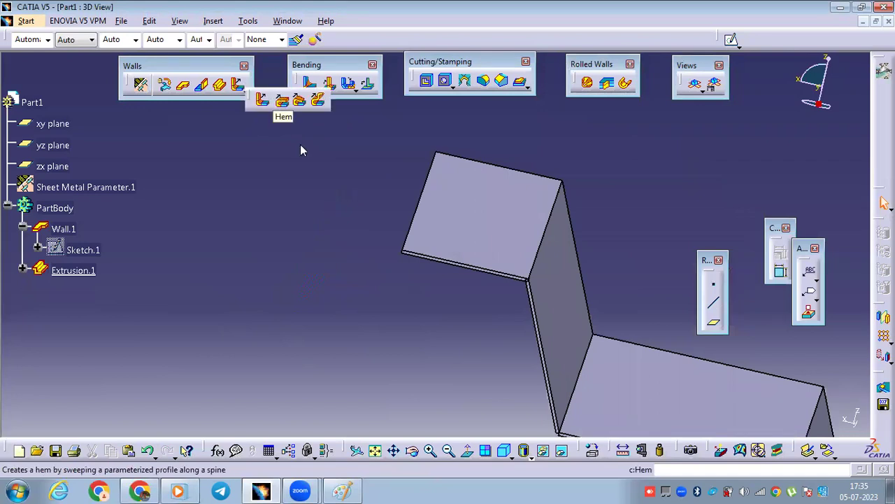
click(282, 100)
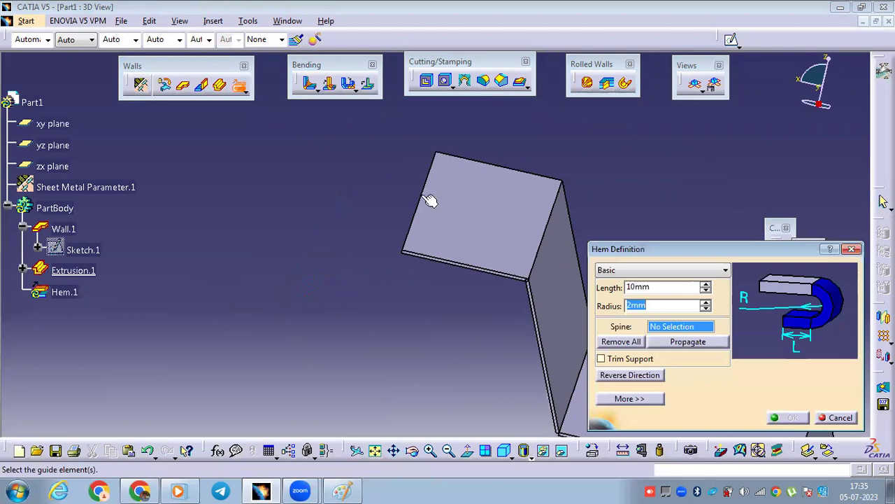
click(429, 207)
middle_drag(427, 226, 331, 167)
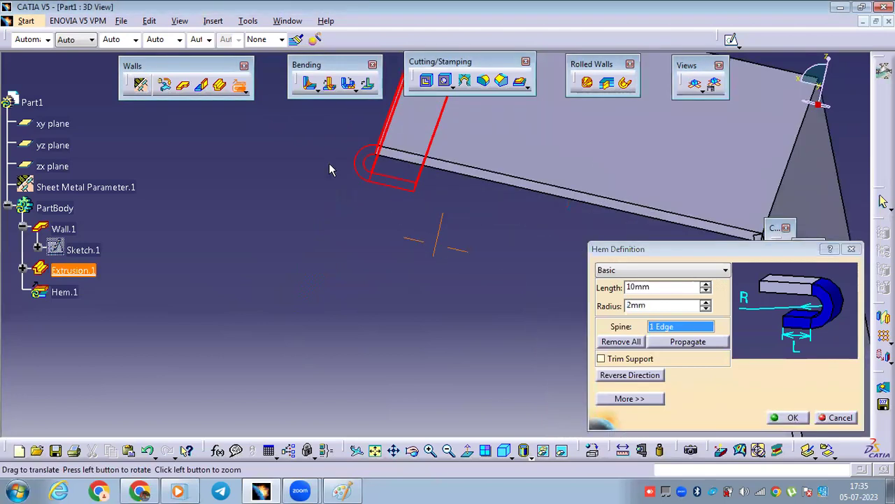
click(706, 285)
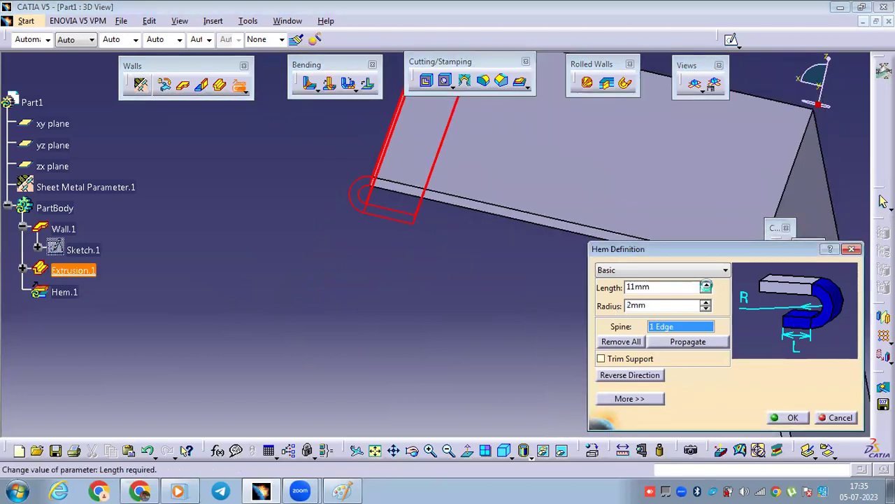
click(705, 303)
click(706, 308)
click(705, 308)
middle_drag(394, 254, 373, 303)
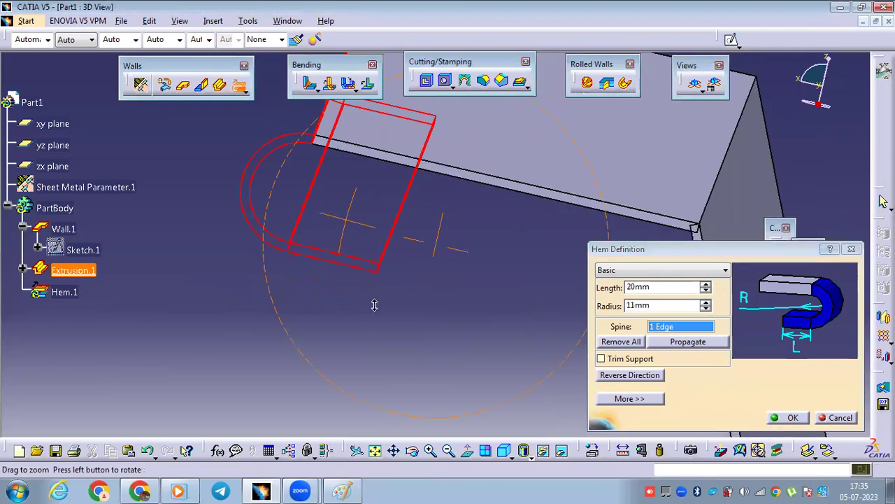
click(840, 417)
middle_drag(364, 237, 299, 198)
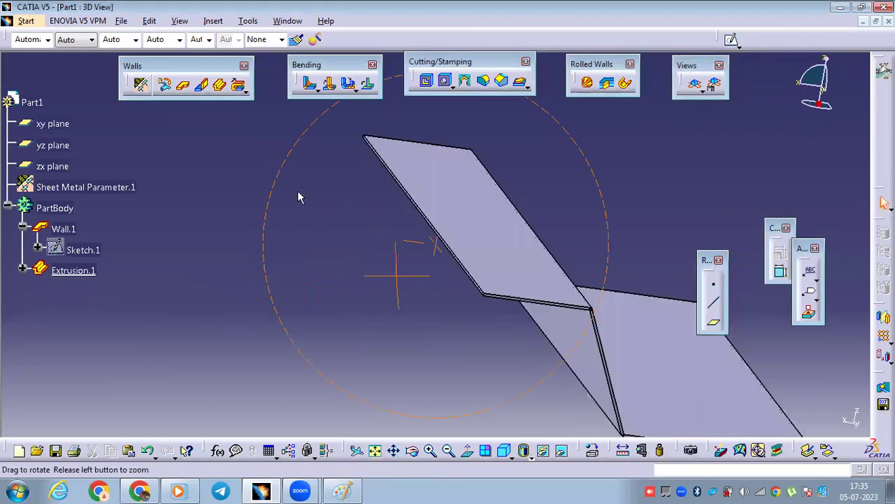
Preview a basic tear drop with 20 mm length and 7 mm radius along the uppermost flat wall's free edge
click(246, 92)
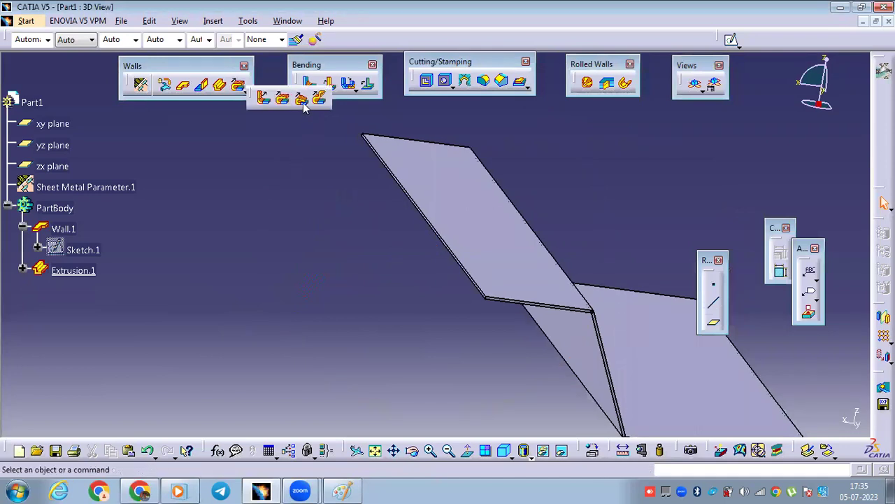
click(304, 105)
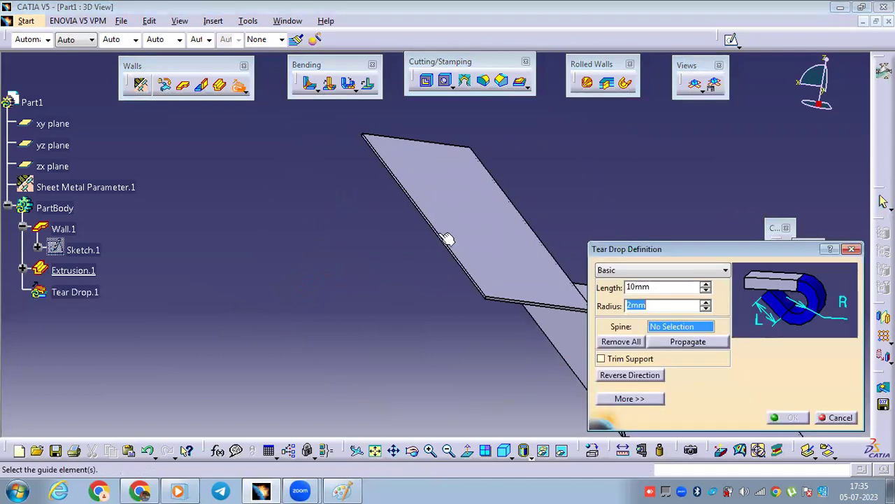
click(448, 239)
middle_drag(385, 205, 347, 222)
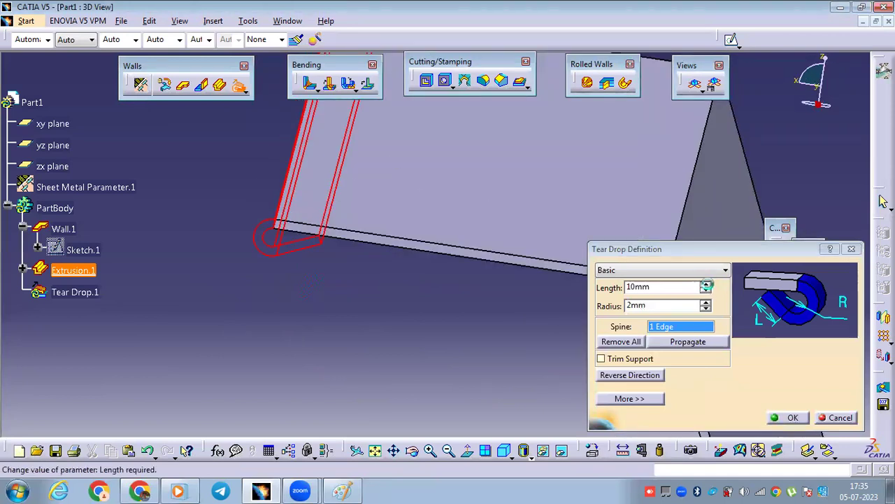
click(706, 285)
click(705, 302)
click(705, 302)
click(705, 303)
ctrl+middle_drag(425, 242, 422, 293)
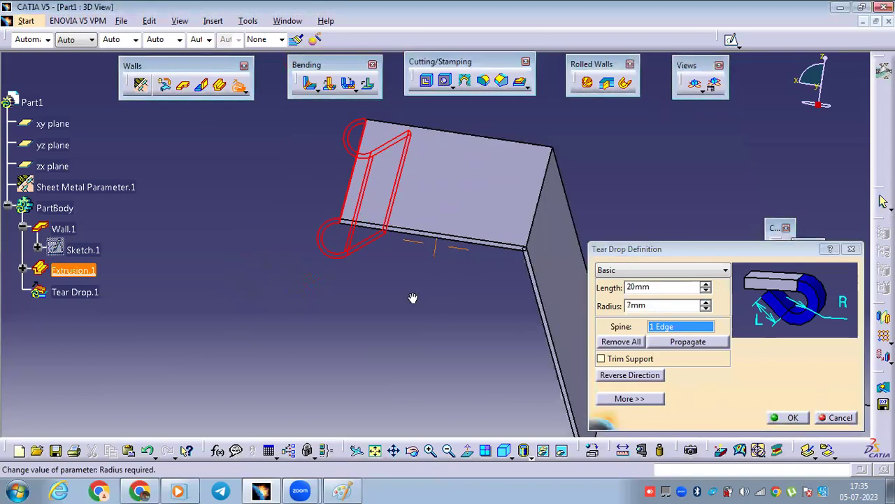
ctrl+middle_drag(355, 262, 413, 297)
Try the tear drop preview as Relimited with the zx plane as its first limit, and cancel it
click(629, 271)
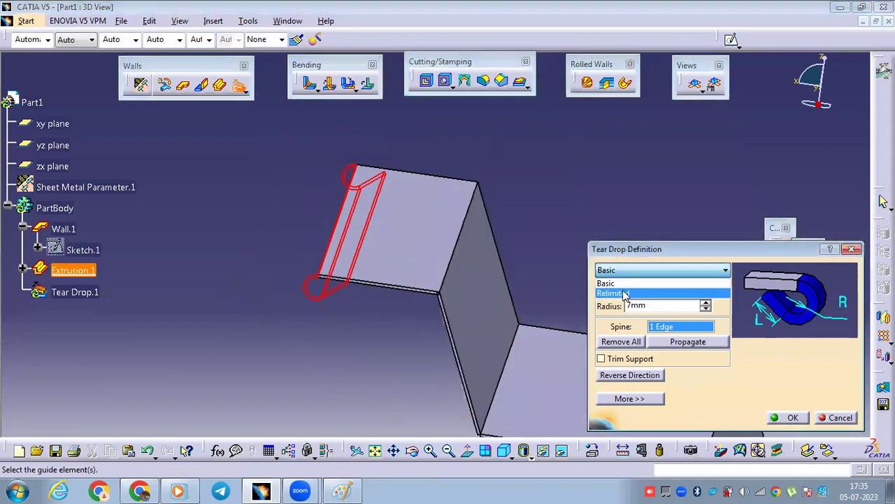
click(612, 292)
mouse_move(429, 297)
ctrl+middle_down()
mouse_move(474, 306)
mouse_move(440, 301)
ctrl+middle_up()
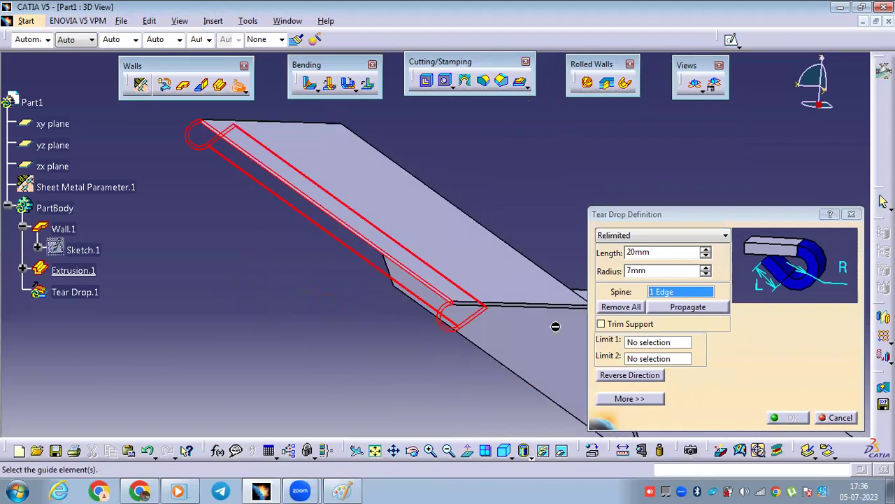
click(442, 318)
ctrl+middle_drag(442, 340, 454, 422)
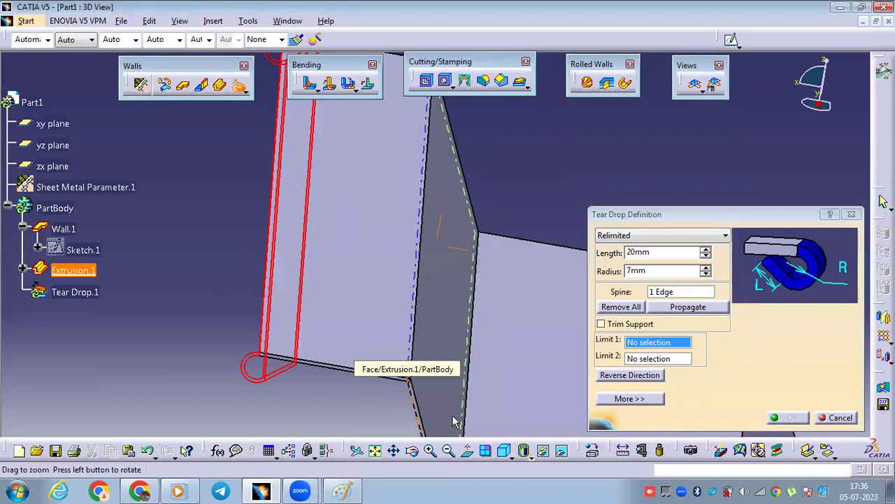
ctrl+middle_drag(320, 205, 480, 294)
click(474, 291)
middle_drag(378, 274, 389, 255)
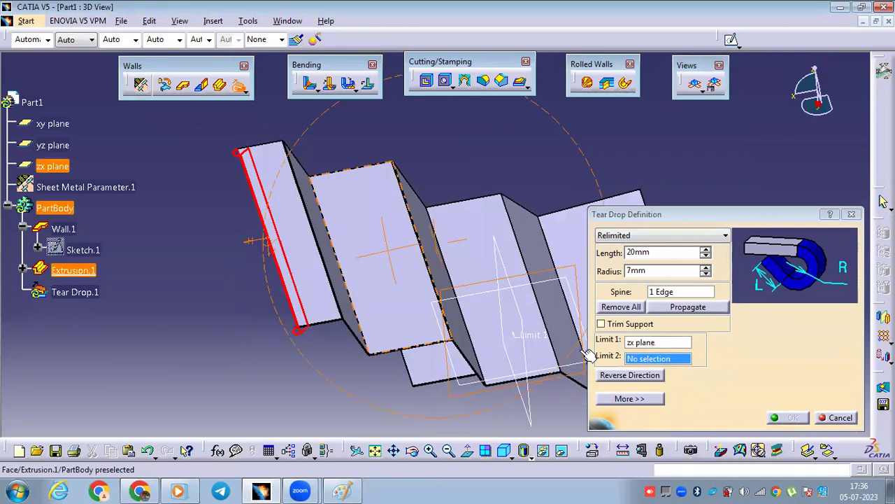
ctrl+middle_drag(364, 339, 474, 294)
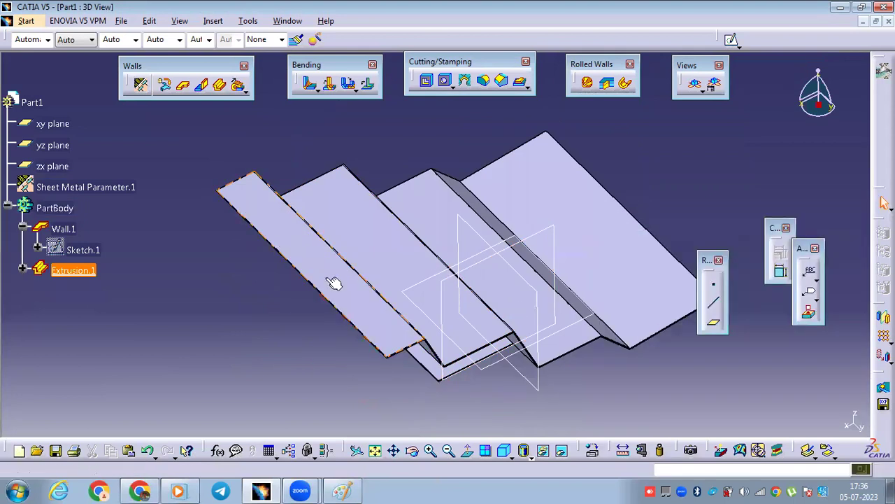
Create a reference plane offset 97 mm from the zx plane
middle_drag(420, 255, 511, 236)
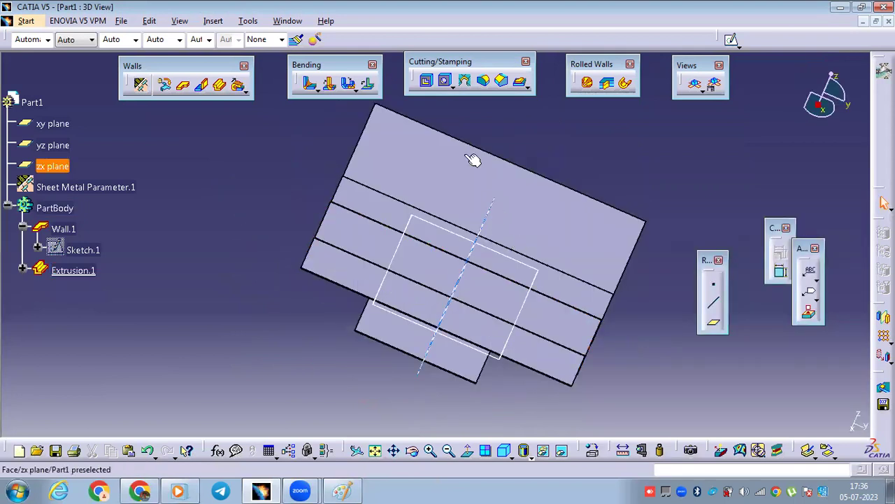
click(715, 322)
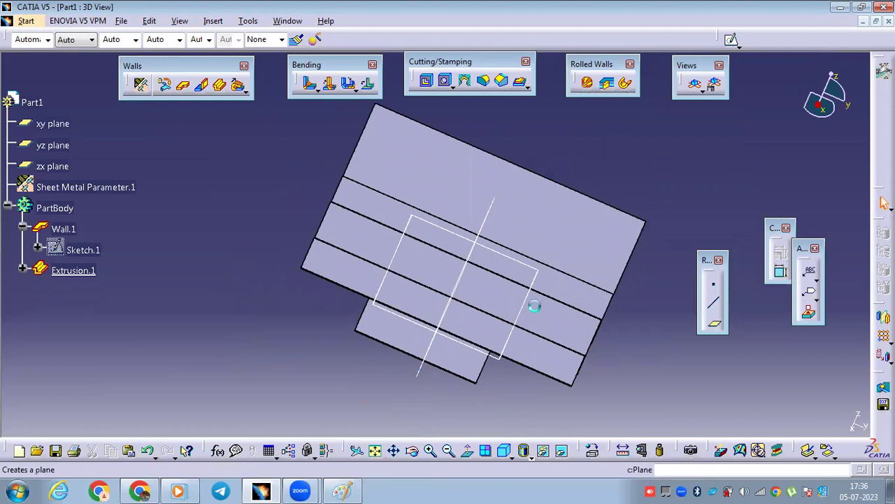
click(471, 253)
drag(494, 297, 500, 322)
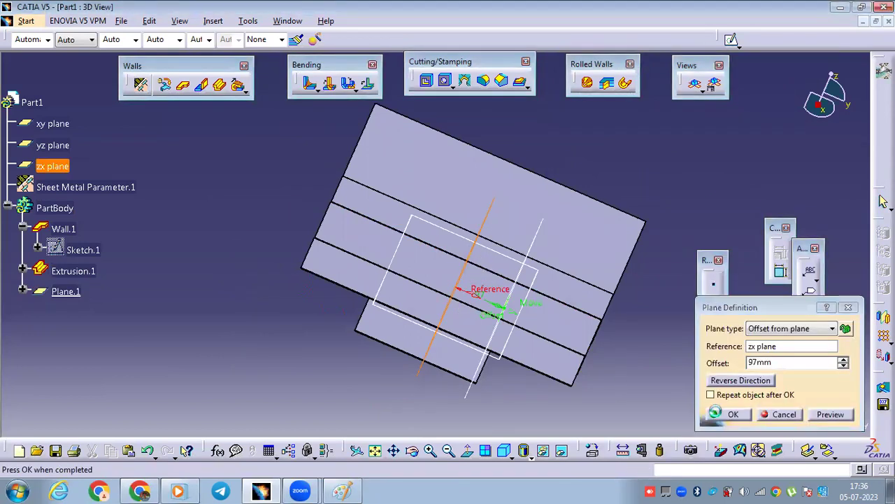
click(730, 414)
Start a Relimited tear drop with 10 mm length and 2 mm radius along the uppermost flat wall's free edge
middle_drag(430, 274, 445, 237)
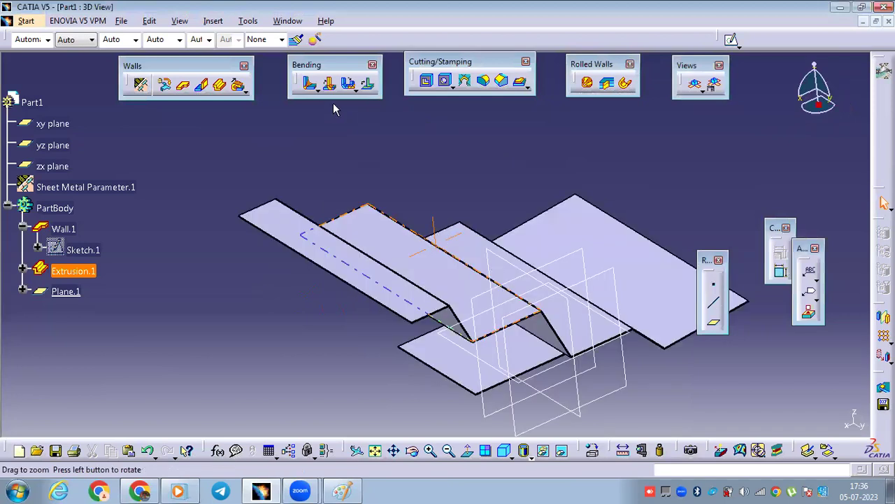
click(238, 85)
middle_drag(418, 280, 482, 282)
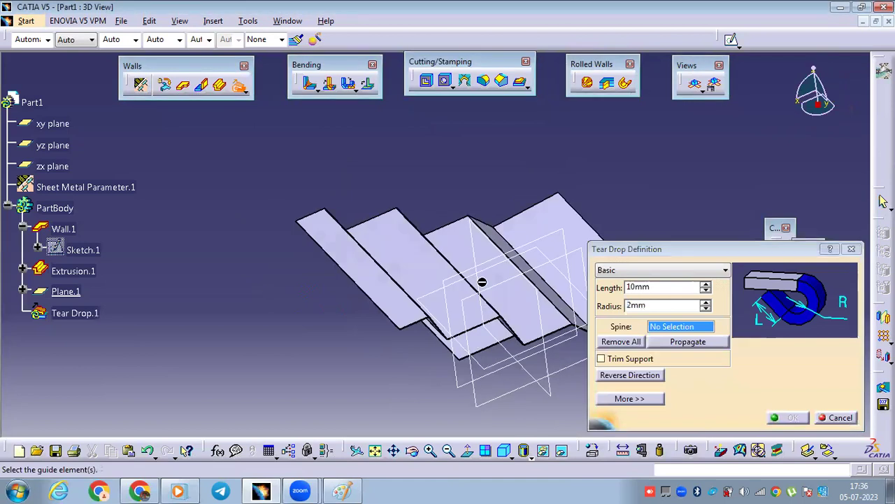
click(354, 278)
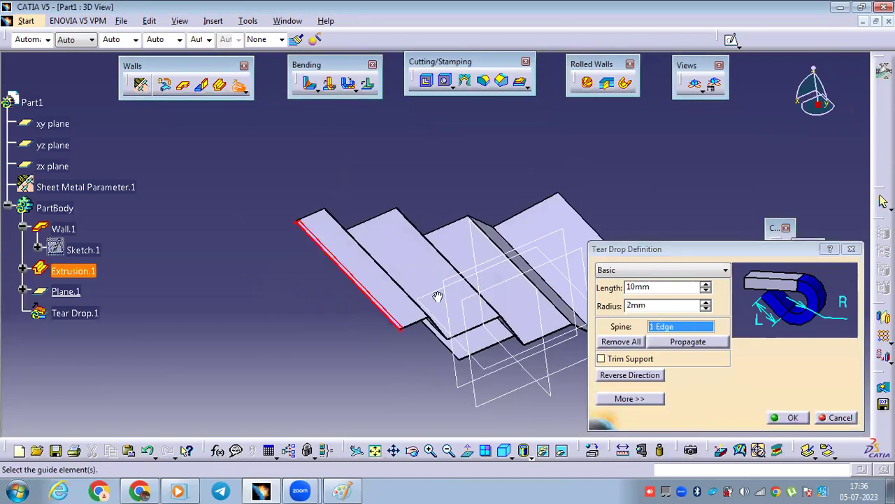
click(646, 270)
click(637, 294)
Limit the tear drop between the zx plane and Plane.1, create it and inspect the short curled section
middle_drag(426, 336, 628, 366)
click(647, 343)
middle_drag(440, 238, 482, 270)
click(482, 270)
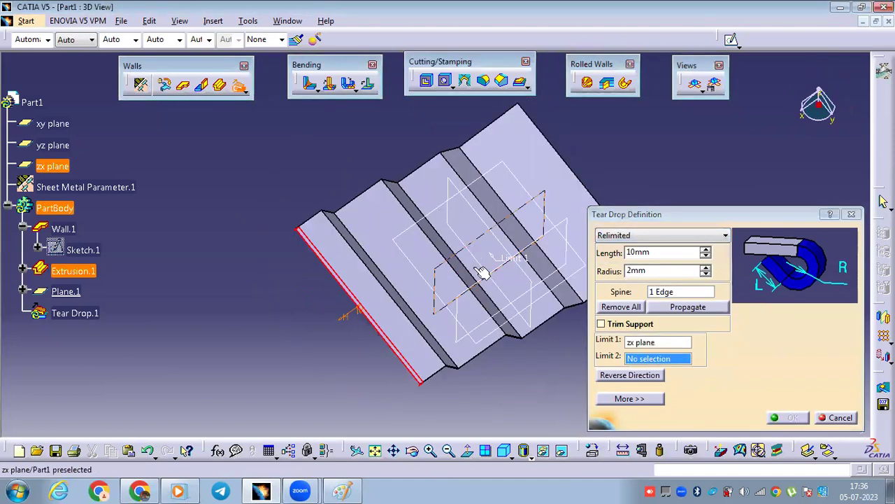
click(460, 316)
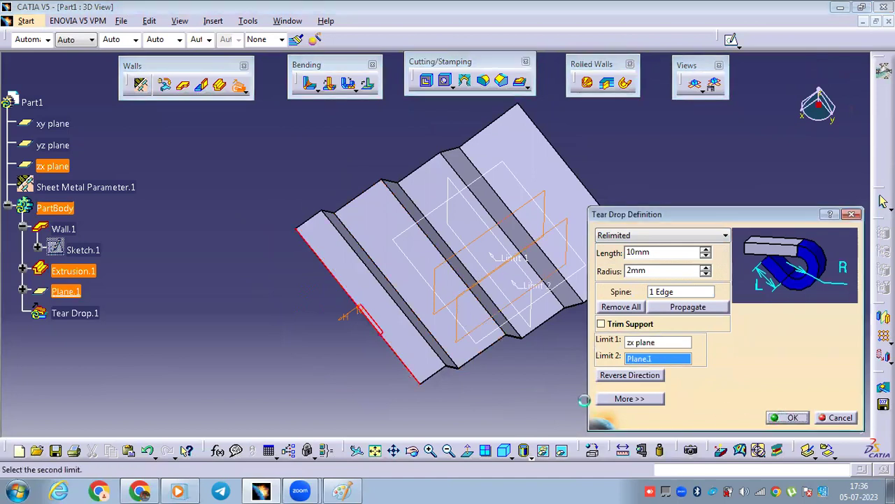
click(783, 419)
middle_drag(410, 200, 388, 91)
middle_drag(363, 196, 329, 230)
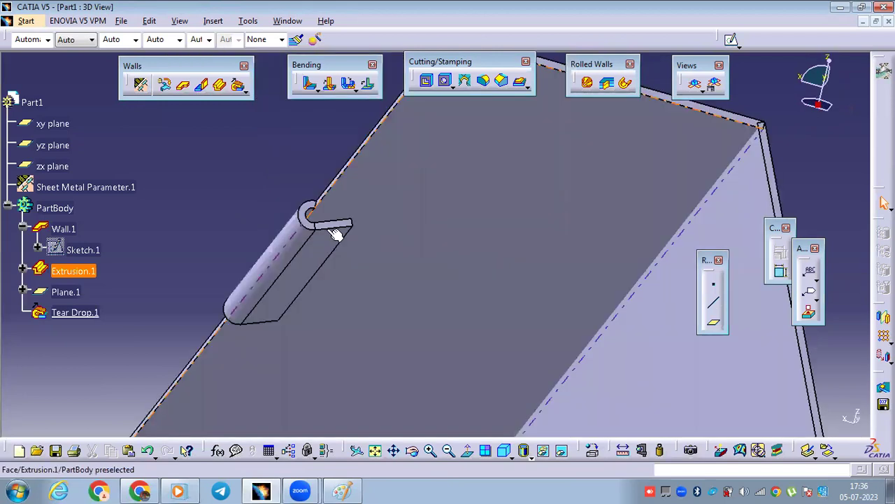
middle_drag(425, 252, 486, 270)
middle_drag(487, 302, 337, 391)
Review the tear drop's two limiting planes in its definition and examine its position along the wall edge
double_click(75, 312)
middle_drag(481, 280, 435, 232)
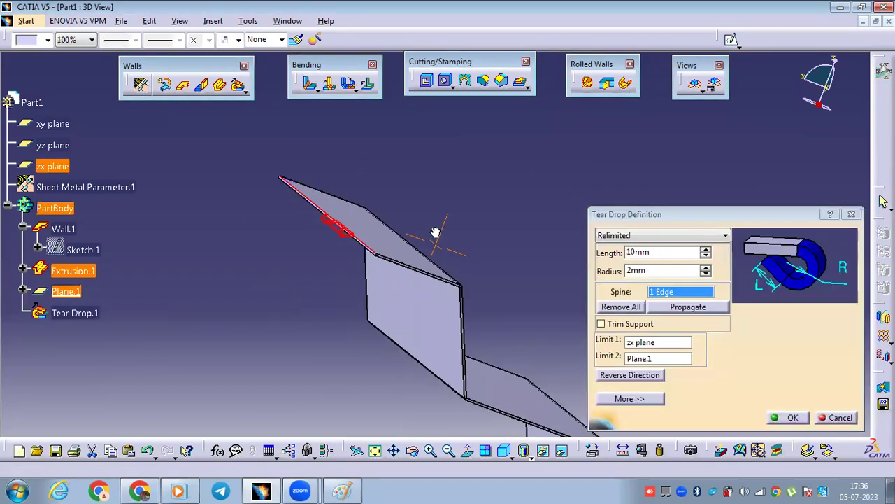
click(640, 343)
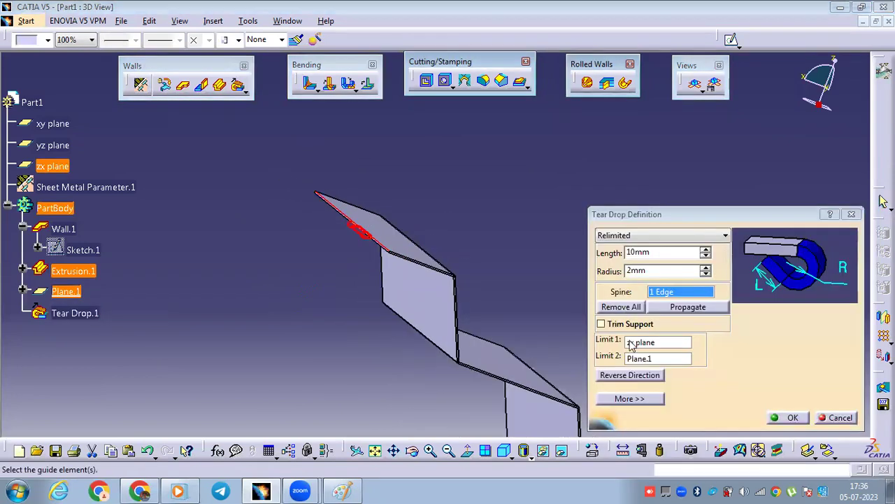
middle_drag(300, 189, 400, 260)
middle_drag(501, 267, 463, 264)
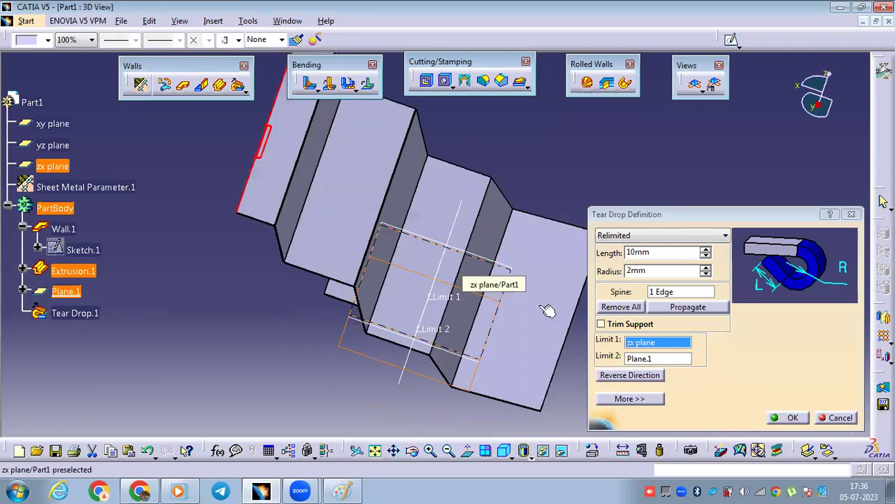
click(642, 361)
middle_drag(455, 353, 458, 329)
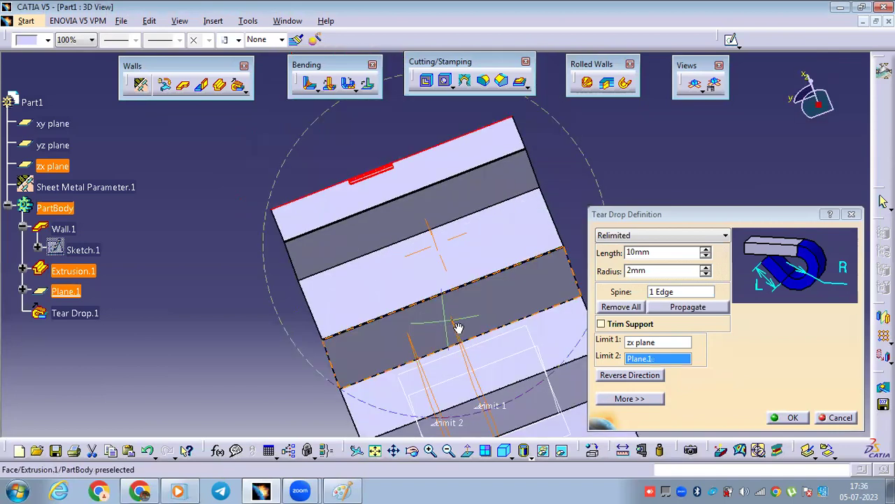
middle_drag(369, 252, 413, 165)
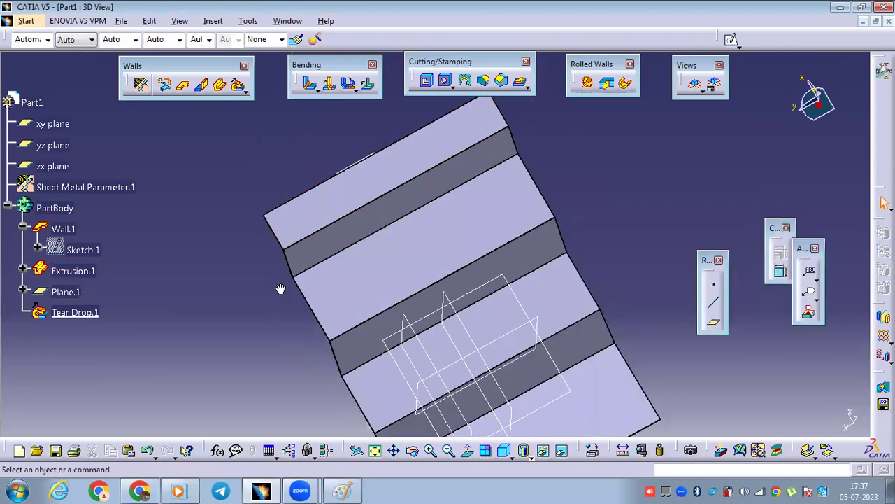
middle_drag(381, 248, 340, 280)
middle_drag(380, 315, 385, 264)
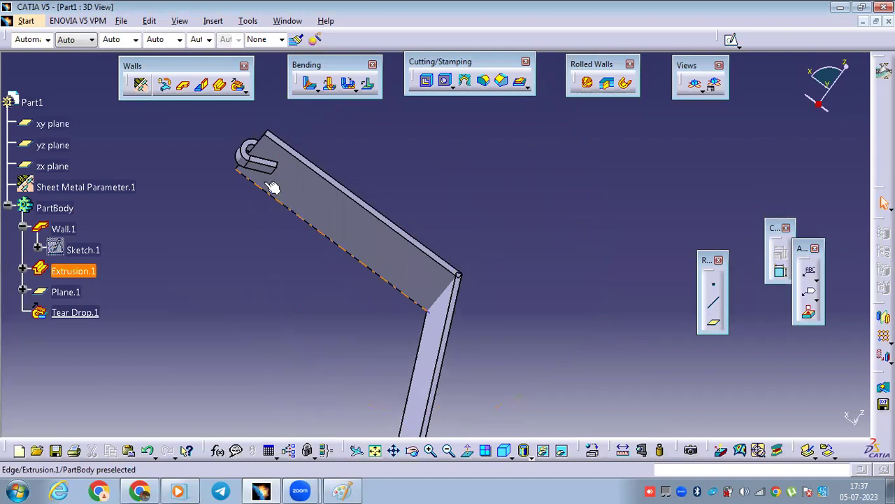
Preview the existing tear drop with 40 mm length and 13 mm radius, and cancel the edit
double_click(261, 168)
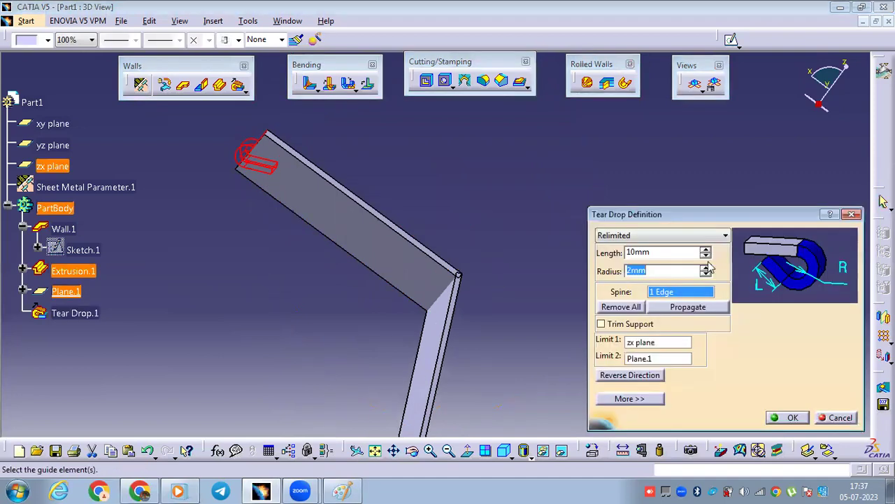
click(706, 250)
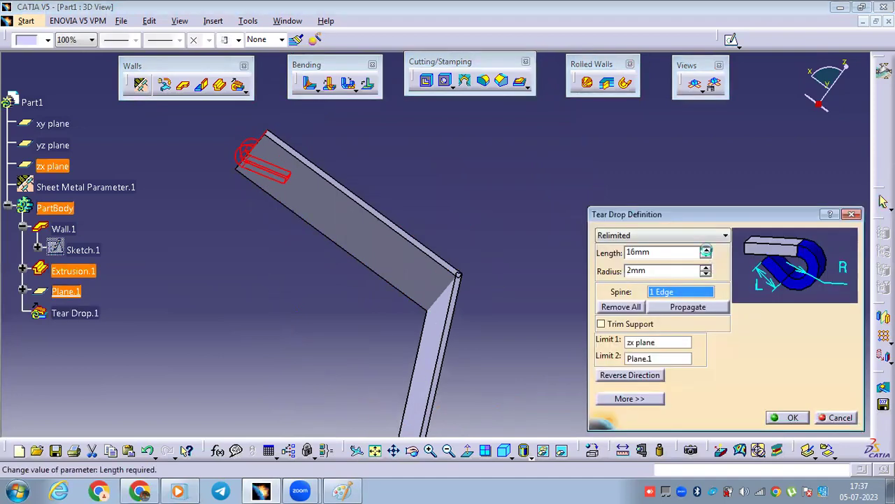
click(703, 267)
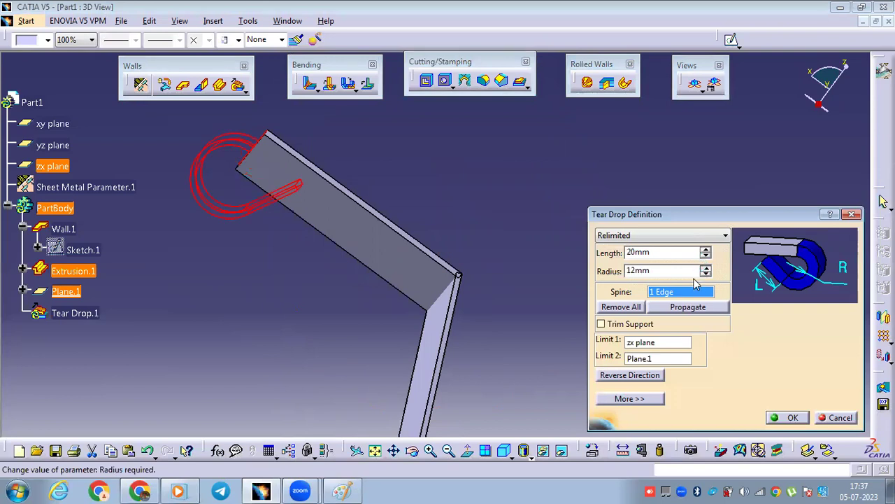
click(706, 249)
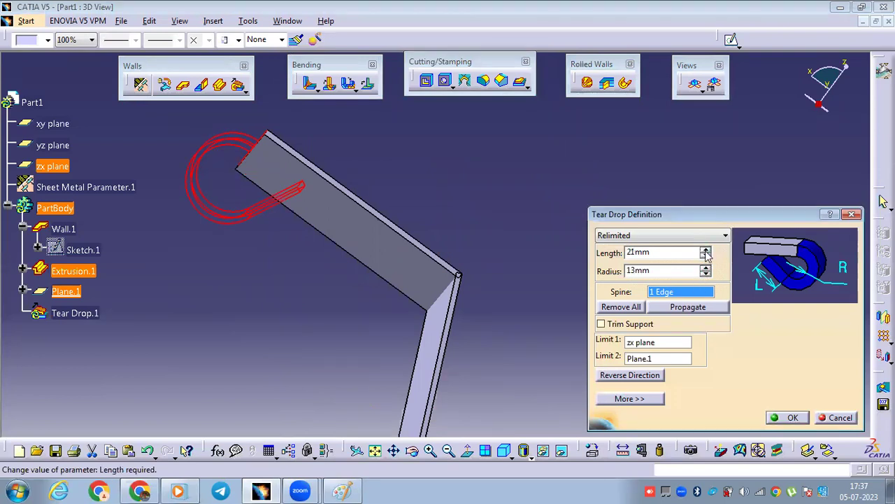
drag(706, 250, 706, 250)
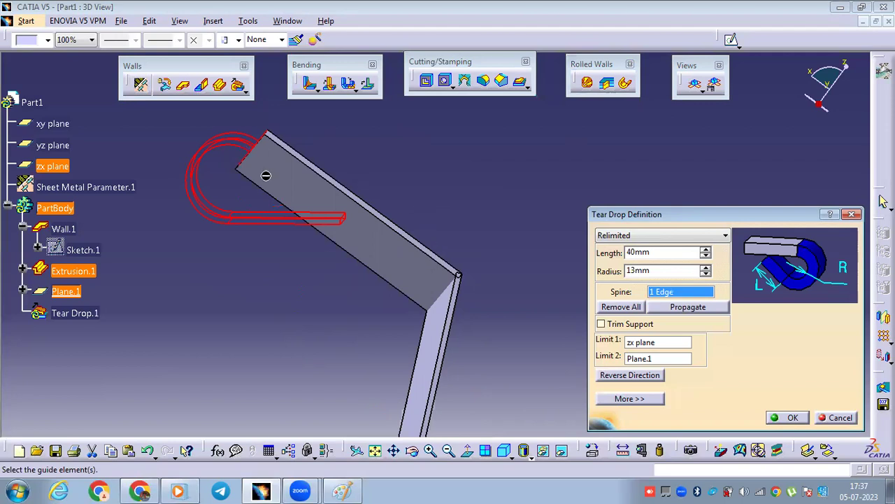
middle_drag(340, 140, 365, 201)
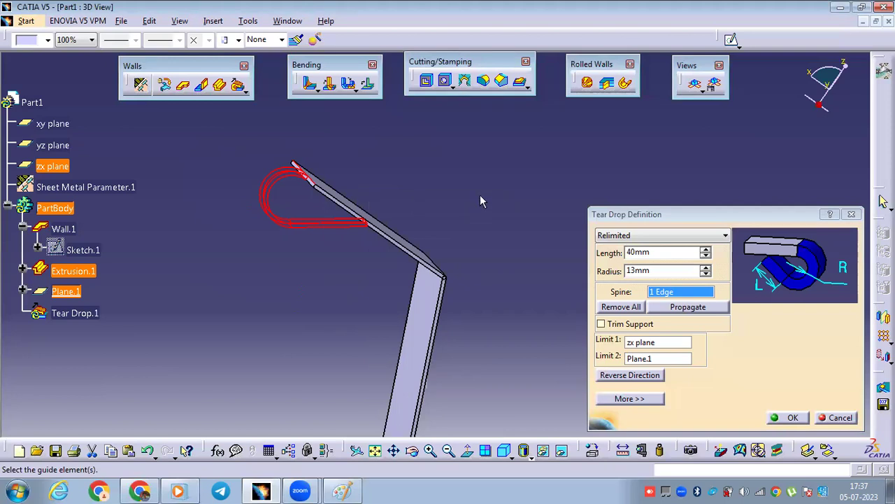
key(Escape)
mouse_move(324, 229)
middle_down()
mouse_move(284, 193)
mouse_move(297, 260)
mouse_move(304, 235)
middle_up()
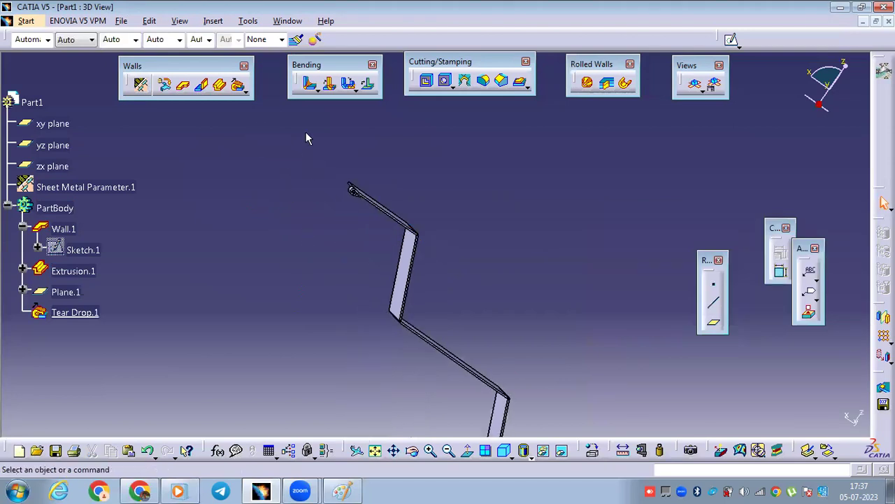
middle_drag(273, 122, 336, 174)
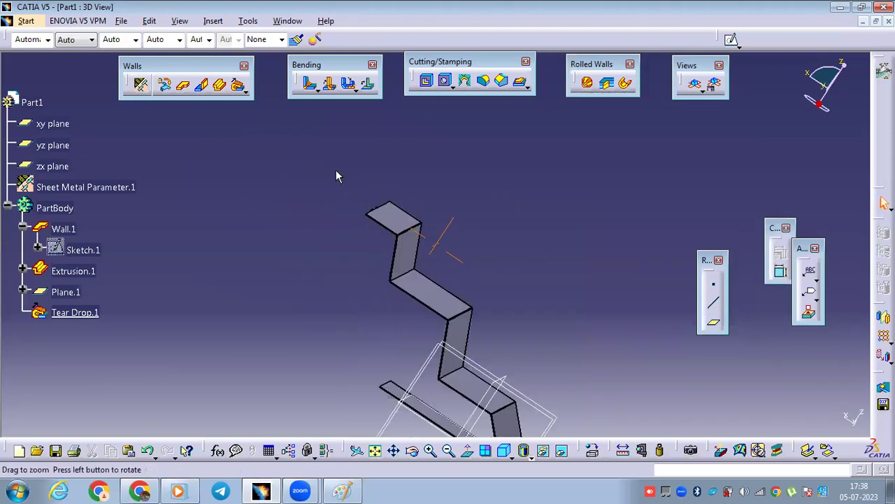
click(247, 91)
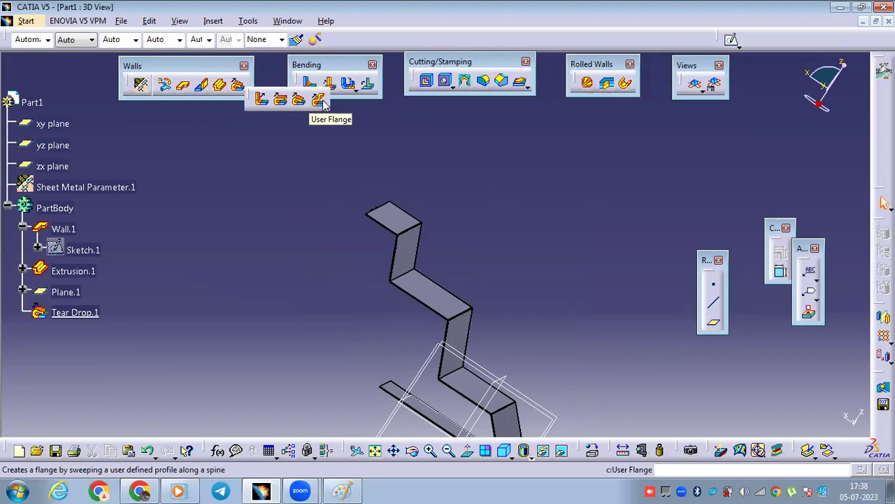
middle_drag(401, 186, 357, 175)
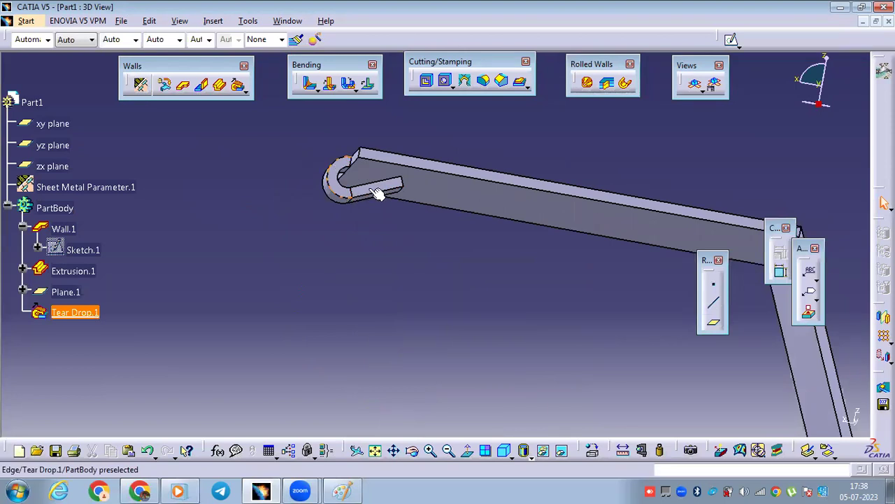
middle_drag(364, 173, 451, 293)
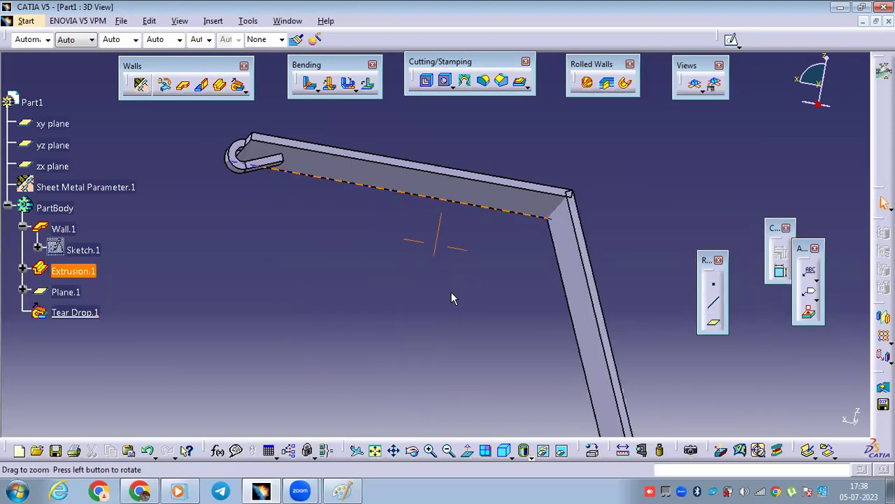
Start a sketch on the zx plane and draw a circle below the free end of the extrusion's lowest wall
middle_drag(388, 226, 488, 277)
middle_drag(471, 212, 403, 225)
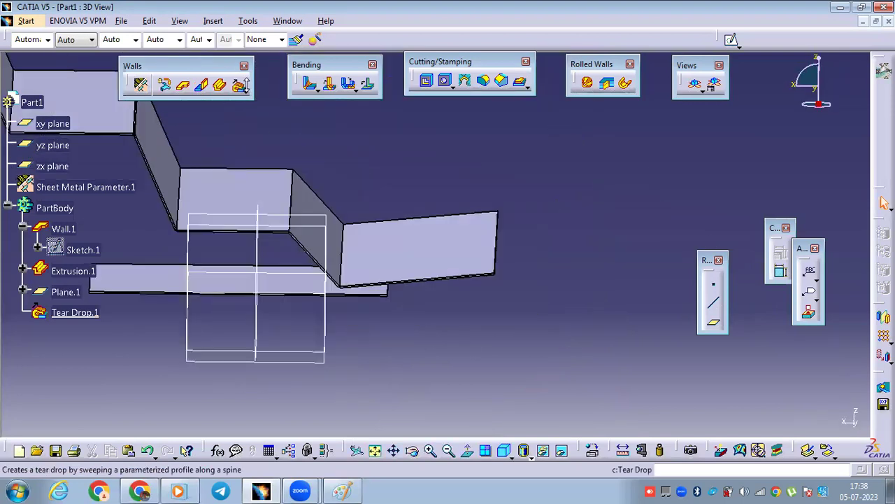
click(335, 220)
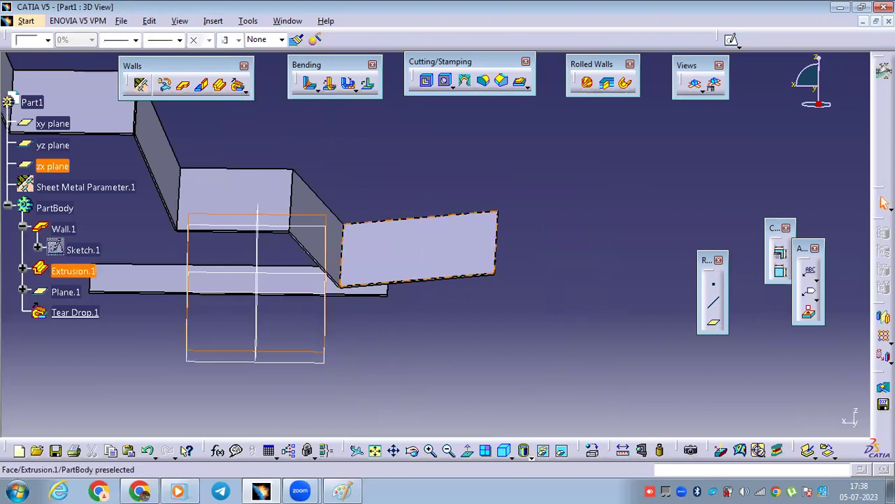
click(729, 41)
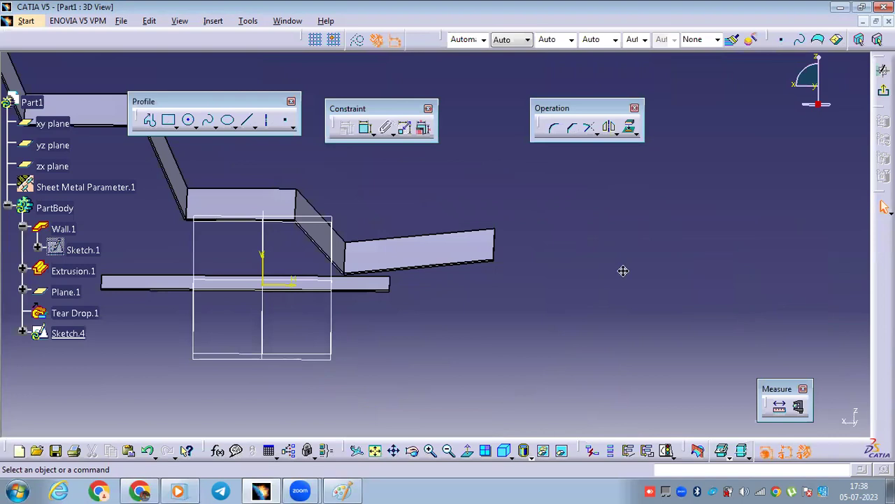
click(188, 119)
click(342, 269)
click(365, 238)
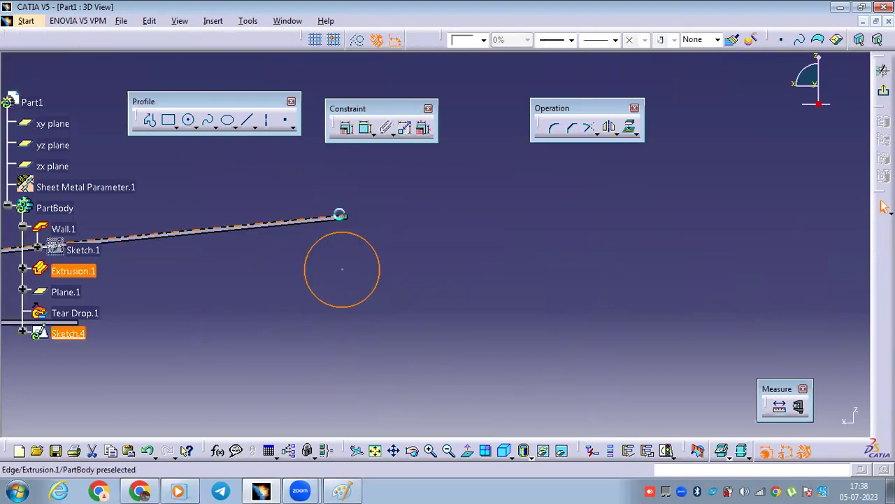
Project the end wall's upper edge into the sketch and convert it to construction geometry
click(339, 214)
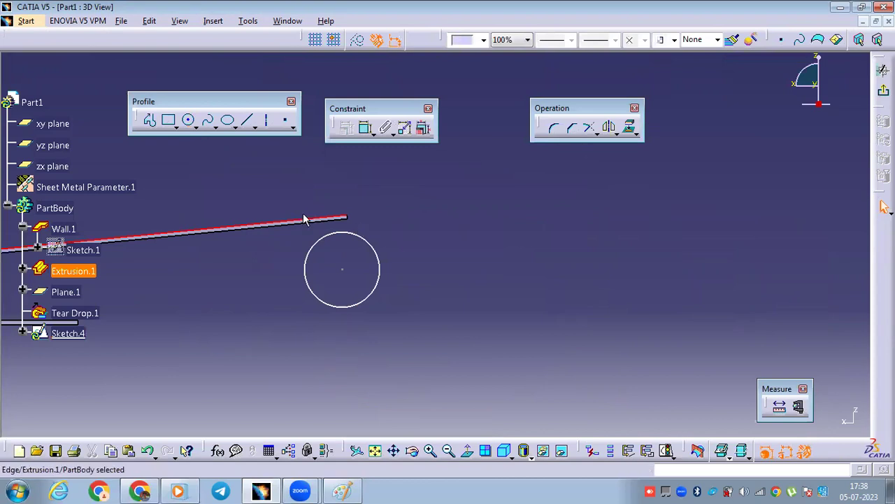
click(629, 127)
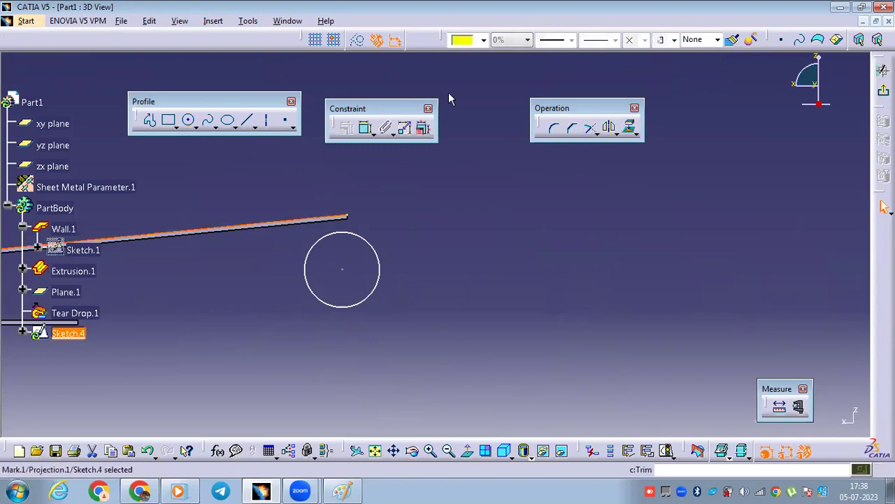
click(359, 42)
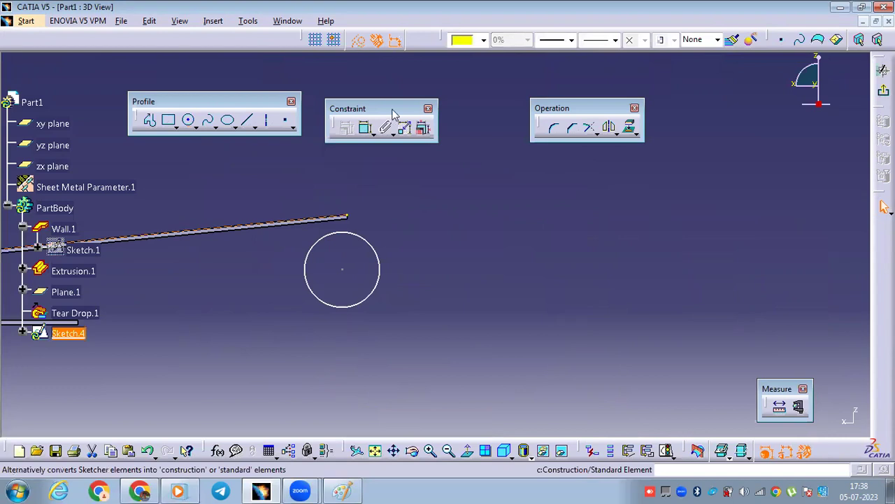
Constrain the circle tangent to the projected wall edge
click(365, 127)
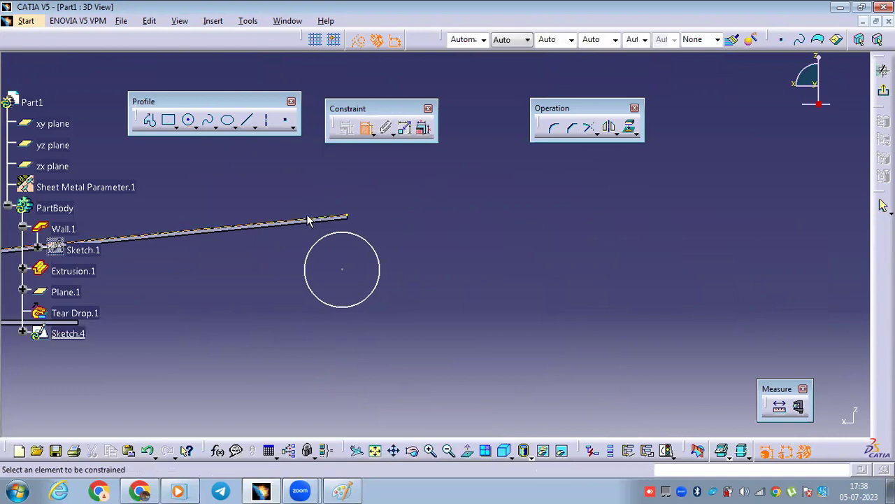
click(315, 223)
click(345, 233)
right_click(398, 201)
click(423, 257)
Make the projected edge's free endpoint coincident with the circle
middle_drag(393, 219, 335, 117)
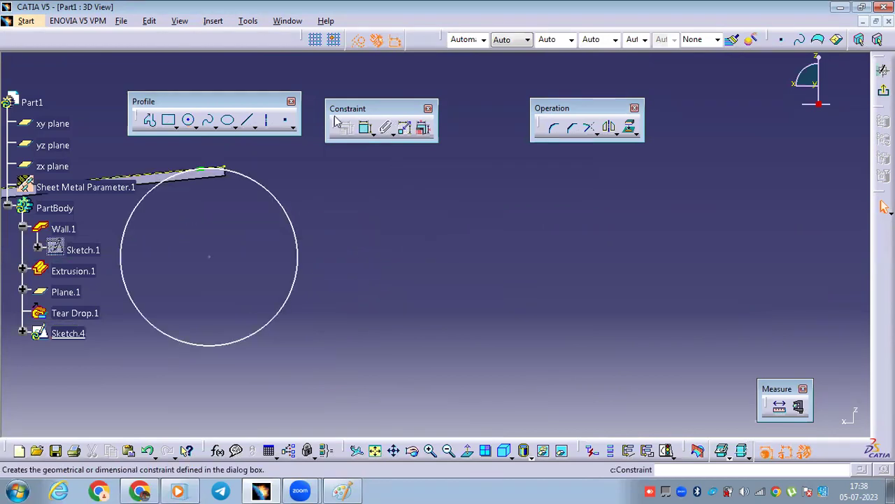
click(364, 129)
click(242, 175)
click(242, 176)
right_click(271, 172)
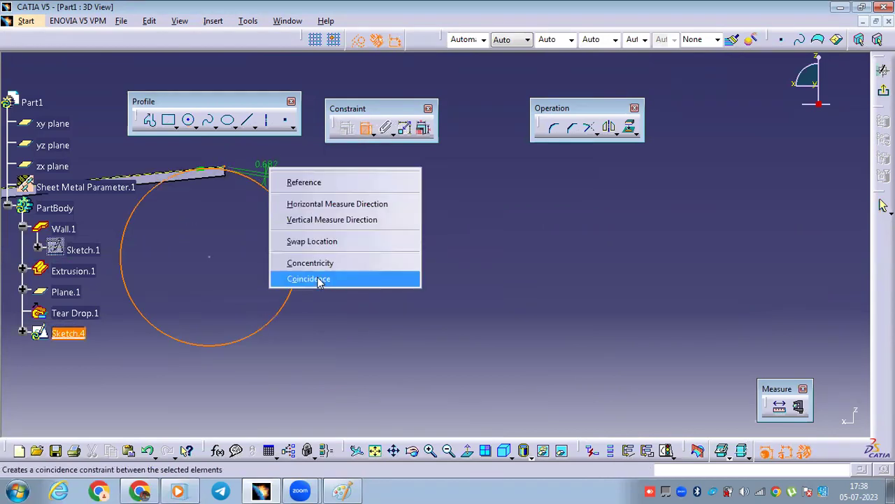
click(316, 278)
middle_drag(305, 196, 348, 244)
Draw a line about 74 mm long tangent to the circle, sloping down away from the wall, as standard geometry
click(249, 120)
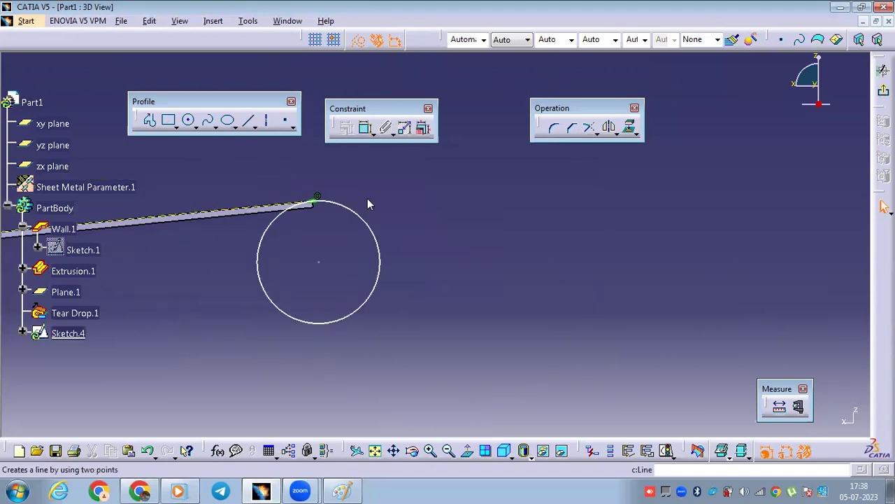
click(343, 193)
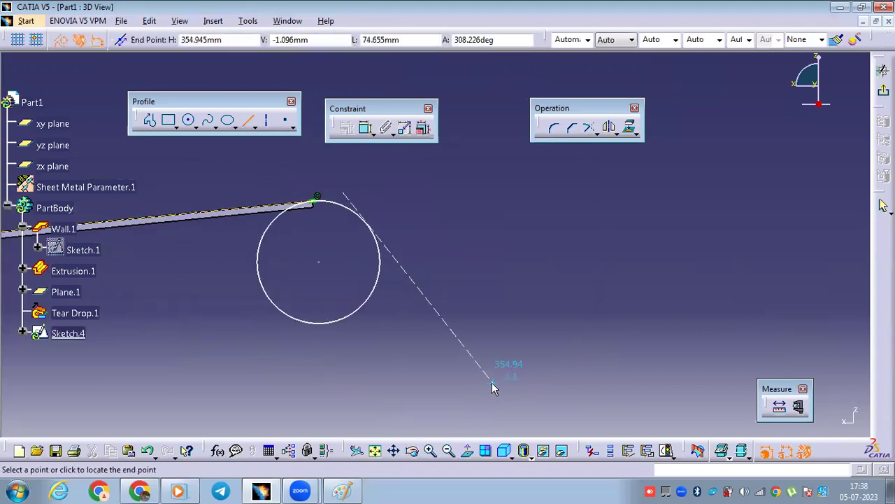
click(489, 384)
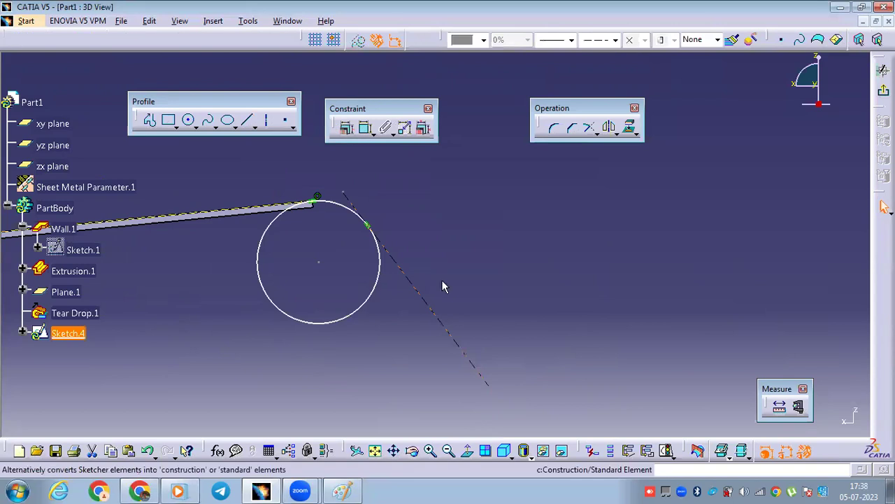
middle_drag(412, 224, 188, 120)
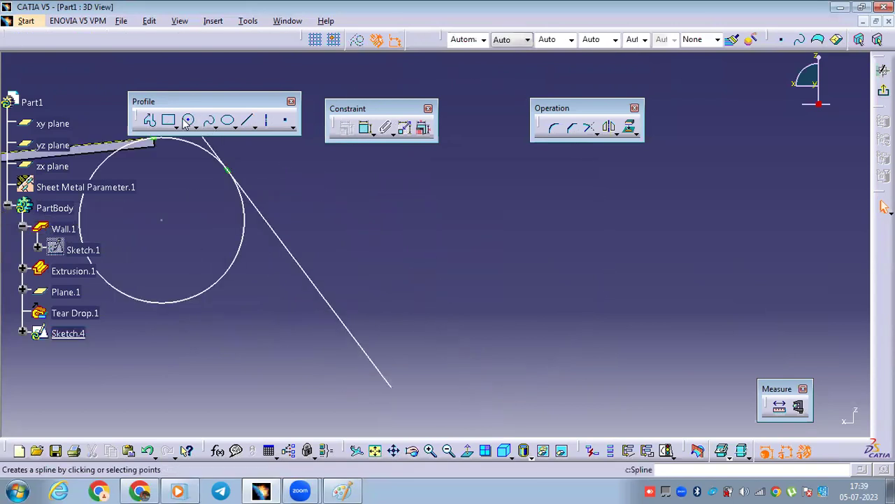
Draw a smaller circle tangent to the lower part of the sloping line, on its outer side
click(190, 121)
click(368, 279)
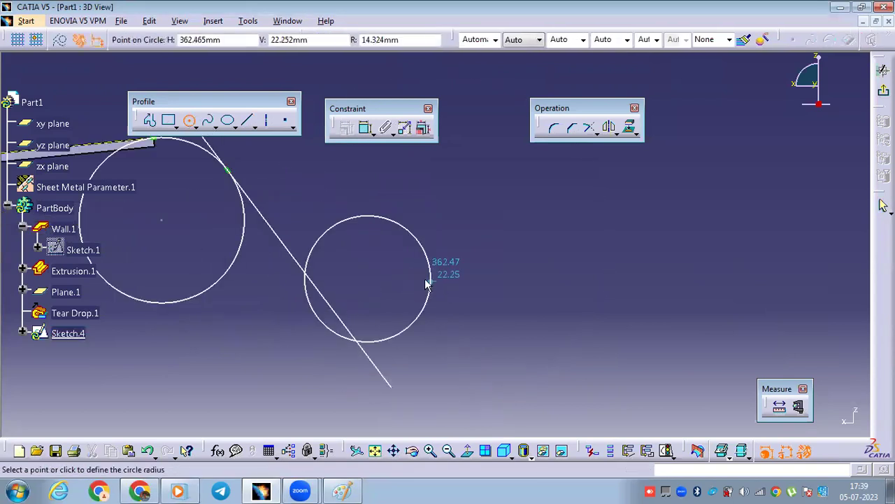
click(409, 279)
click(525, 223)
middle_drag(462, 201, 436, 248)
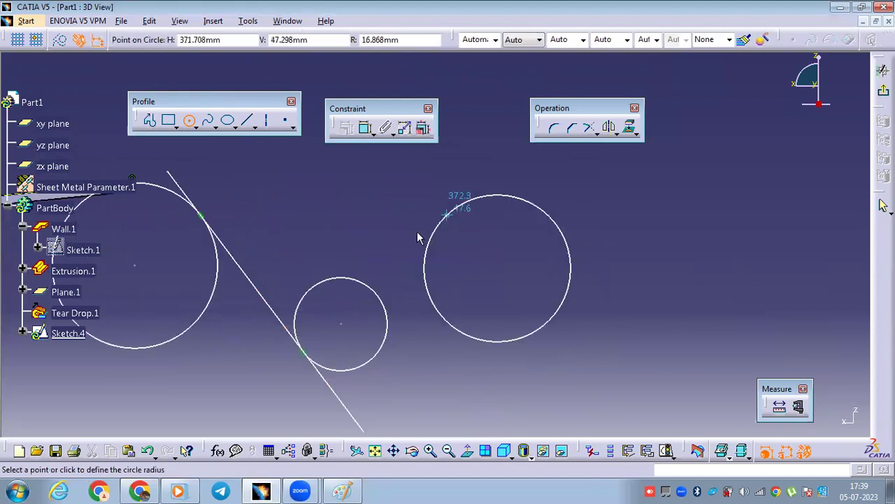
key(Escape)
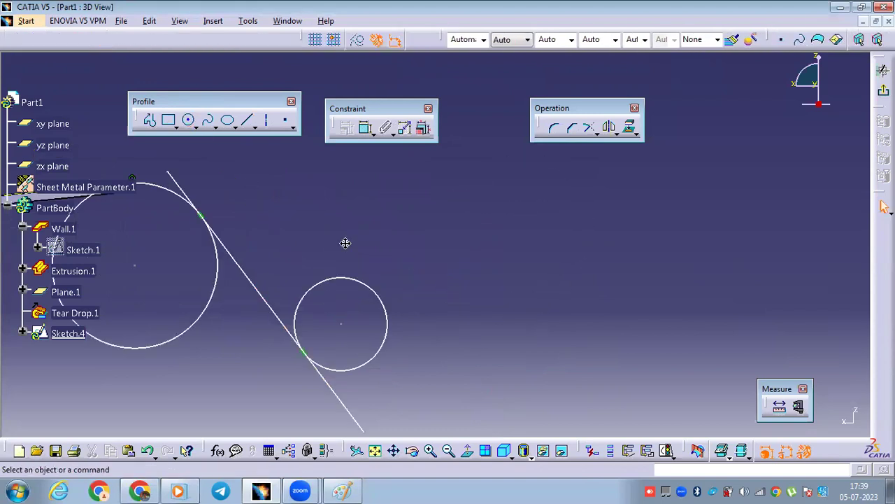
Draw another small circle tangent to the outer side of the small circle beside the sloping line
middle_drag(346, 242, 381, 221)
middle_drag(219, 163, 221, 189)
click(188, 121)
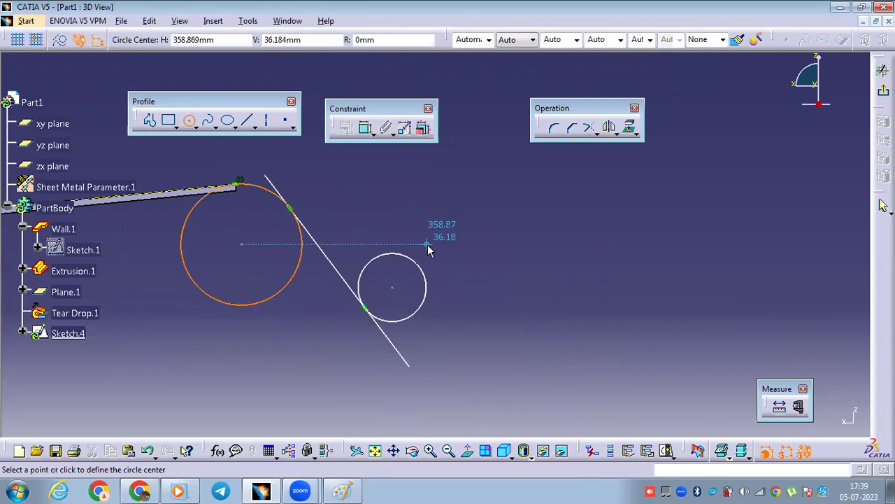
click(457, 262)
click(482, 285)
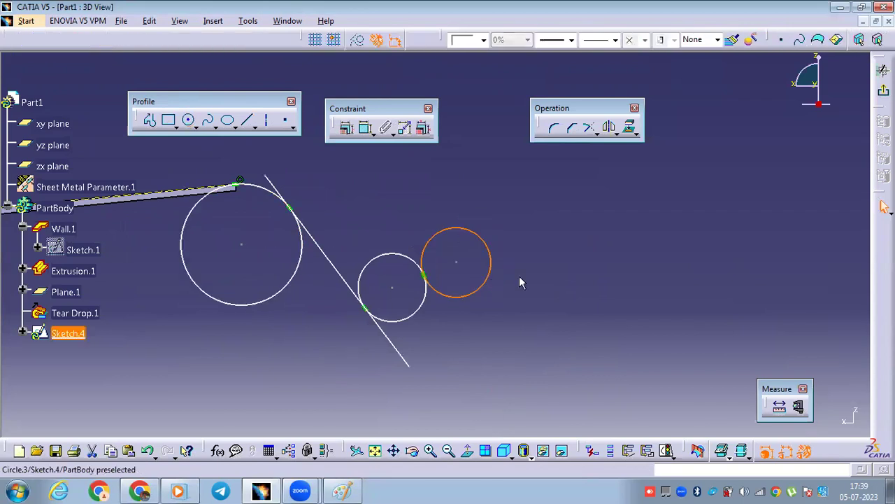
Trim the large circle, sloping line and middle circle into one continuous curve starting at the wall's edge
click(598, 130)
click(647, 134)
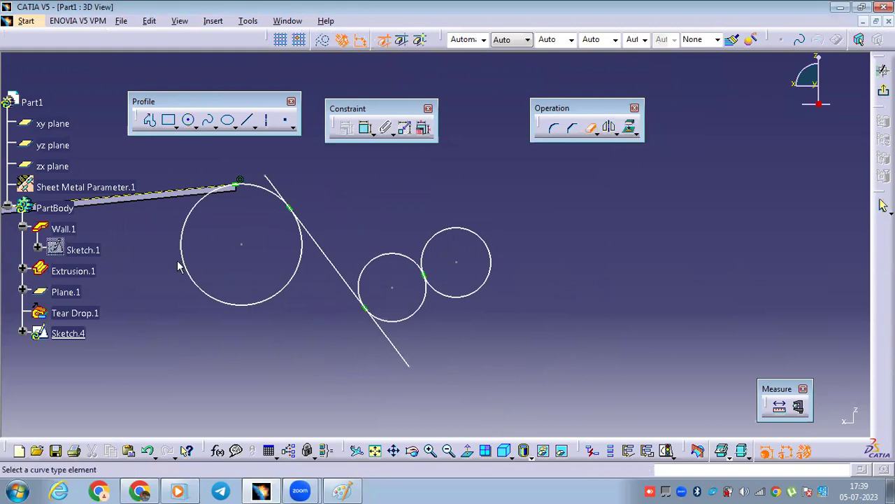
click(191, 253)
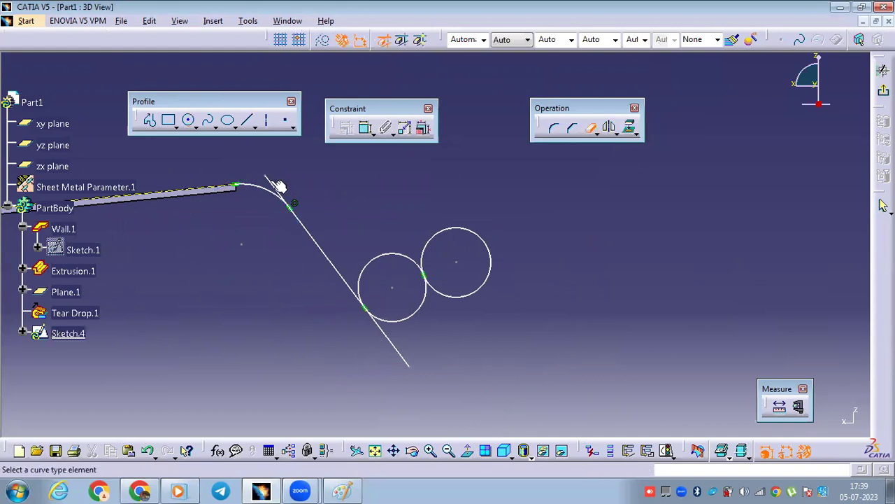
click(399, 350)
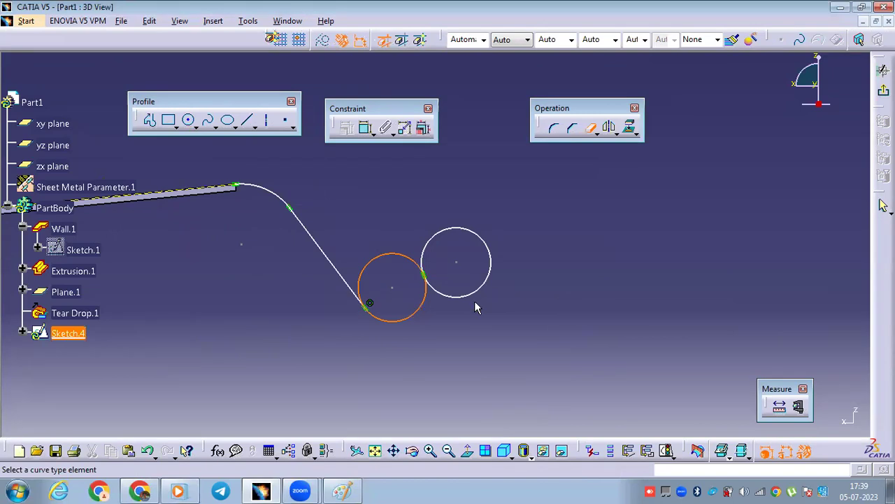
Draw an axis perpendicular to the projected edge across the outermost circle and trim that circle's lower segment up to the axis
click(266, 120)
click(451, 275)
click(459, 341)
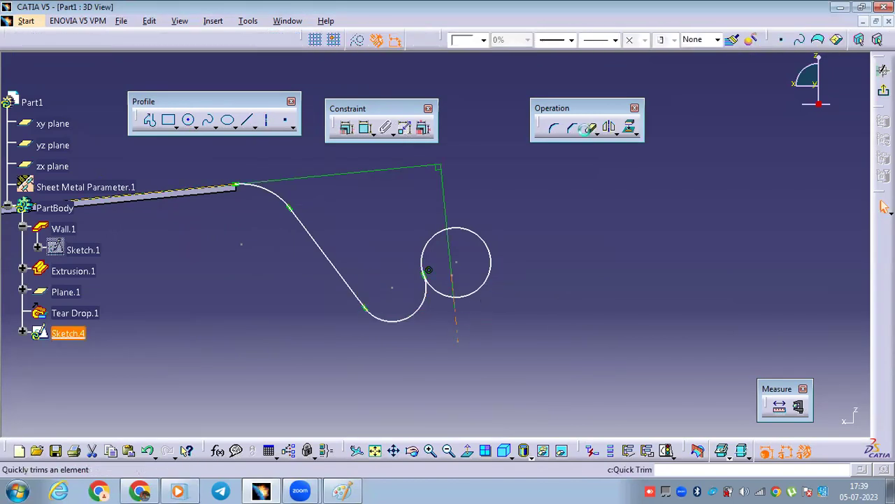
click(585, 129)
click(448, 299)
Review the profile's tangent arcs and sloping line from the wall edge outward, and exit the sketch
middle_drag(526, 242, 362, 271)
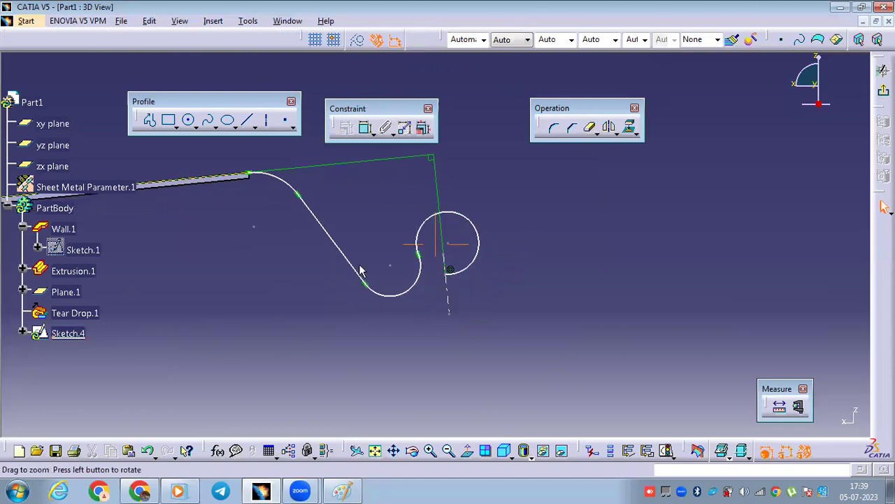
mouse_move(304, 205)
middle_down()
mouse_move(429, 263)
mouse_move(433, 197)
middle_up()
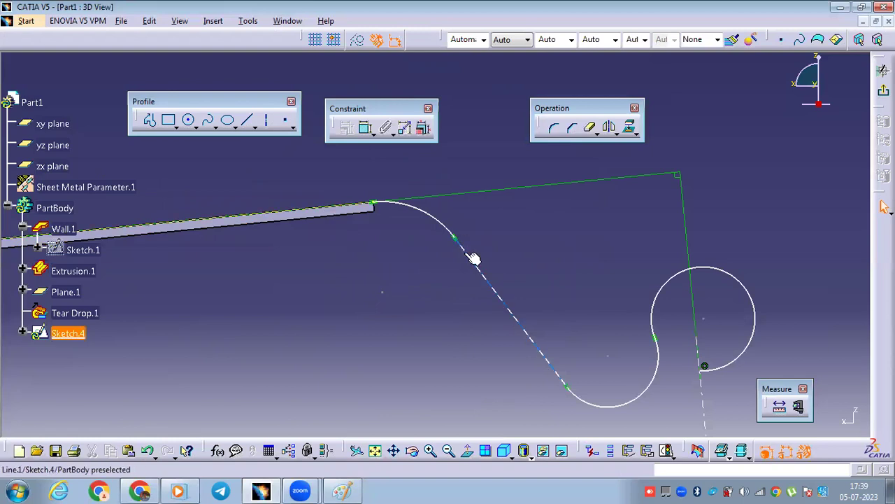
middle_drag(495, 300, 447, 246)
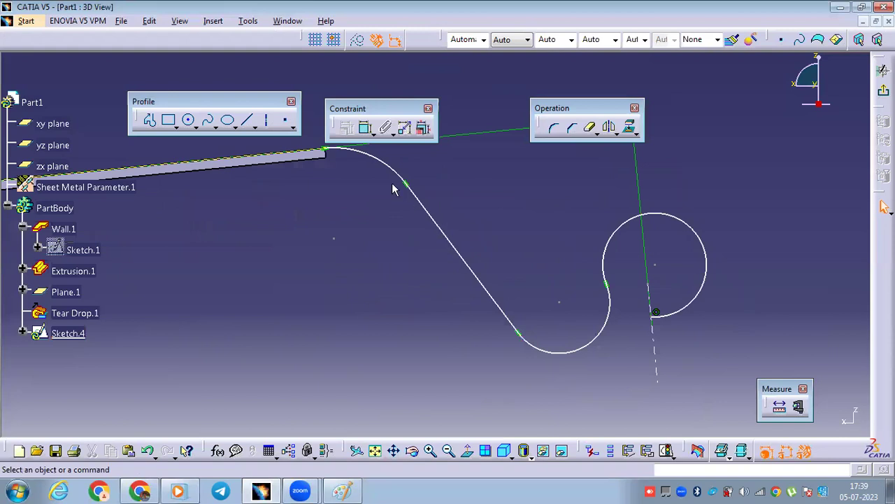
middle_drag(482, 236, 434, 203)
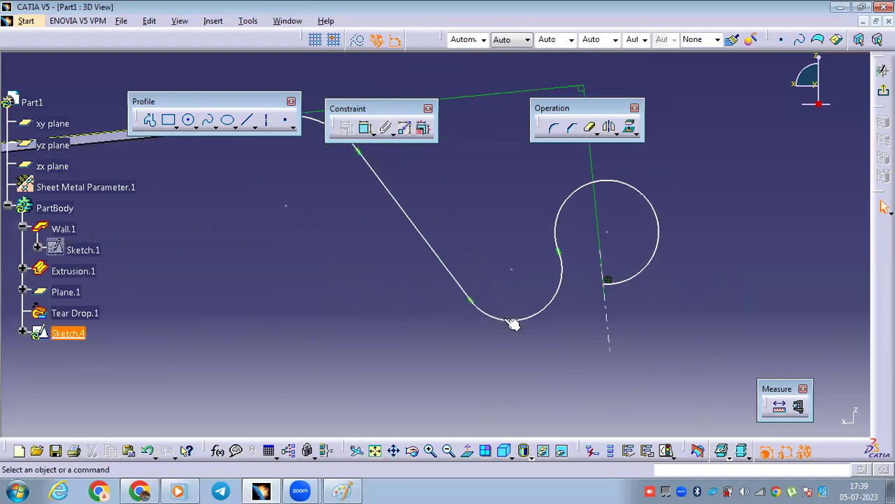
middle_drag(443, 247, 463, 318)
click(463, 317)
mouse_move(226, 186)
middle_down()
mouse_move(470, 264)
mouse_move(455, 284)
mouse_move(467, 333)
middle_up()
click(883, 70)
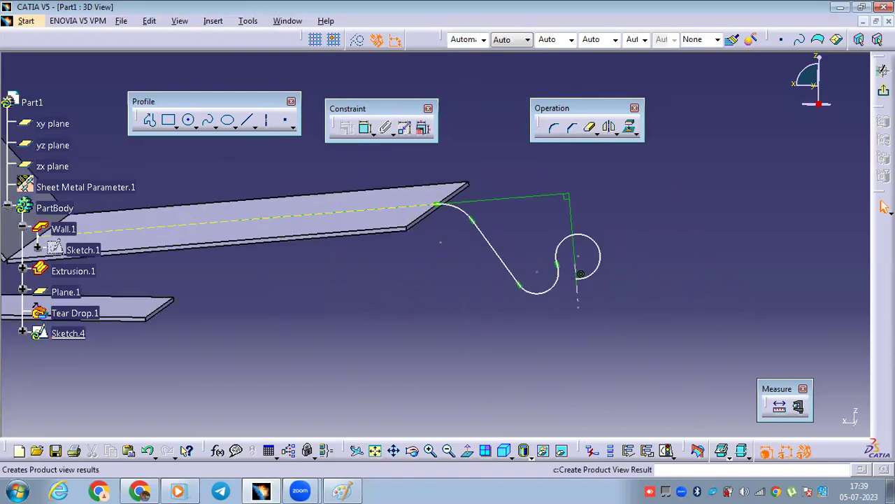
mouse_move(408, 328)
middle_down()
mouse_move(246, 123)
mouse_move(246, 87)
middle_up()
Start a user-defined flange with the end wall's upper free edge as spine and the curved sketch as profile
click(318, 91)
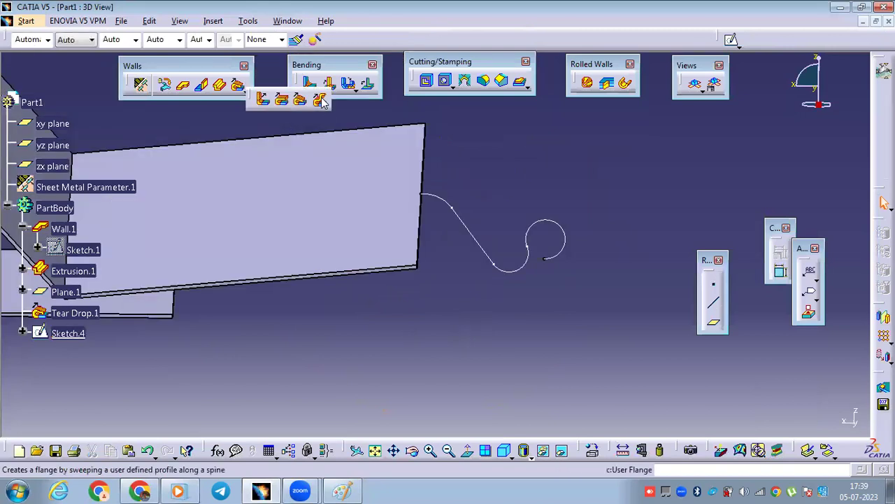
click(324, 100)
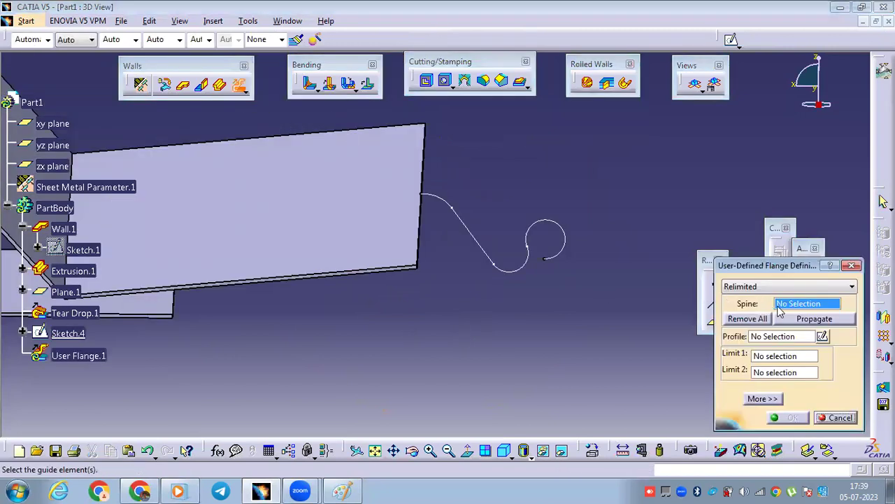
middle_drag(390, 221, 369, 223)
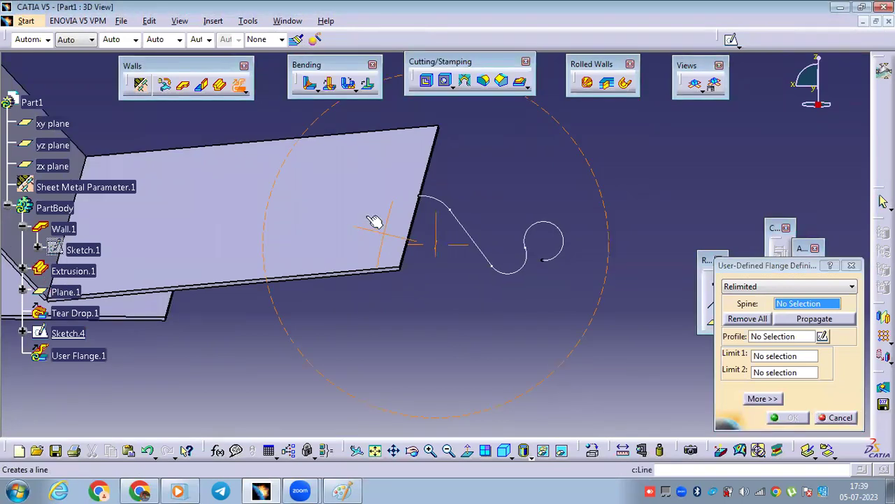
click(366, 217)
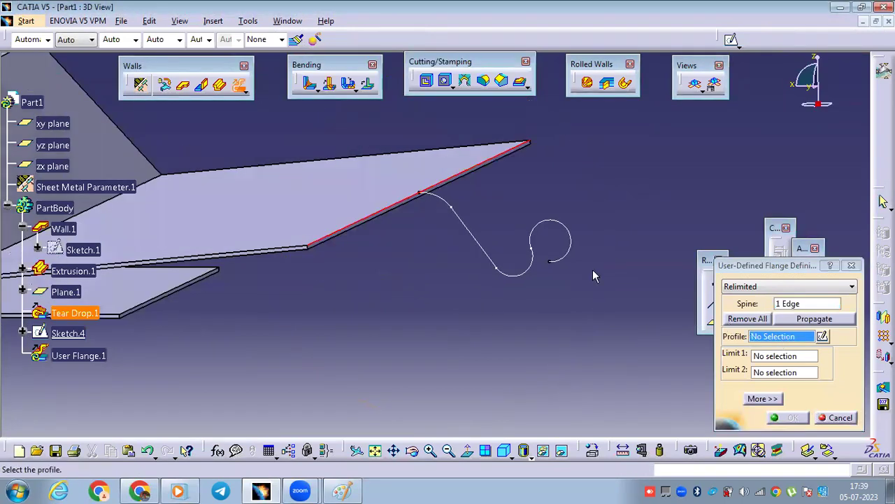
click(480, 241)
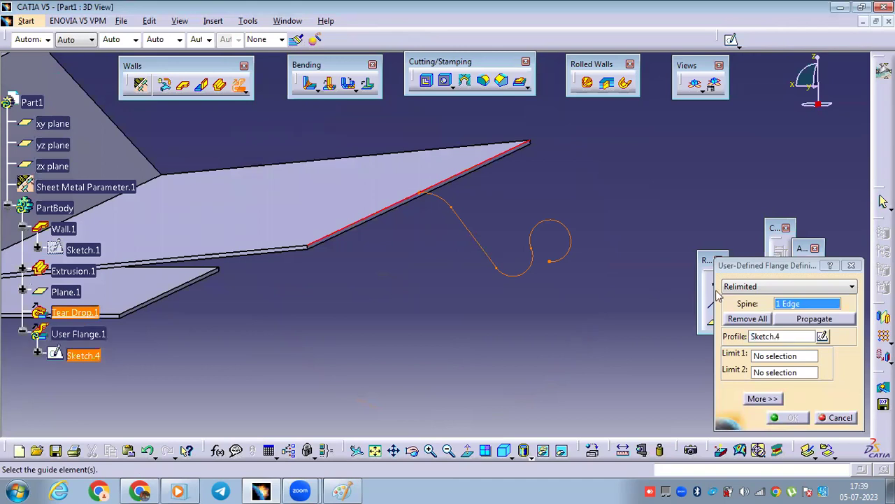
Set the user-defined flange type to Basic, create it and inspect the resulting part
click(747, 286)
click(745, 302)
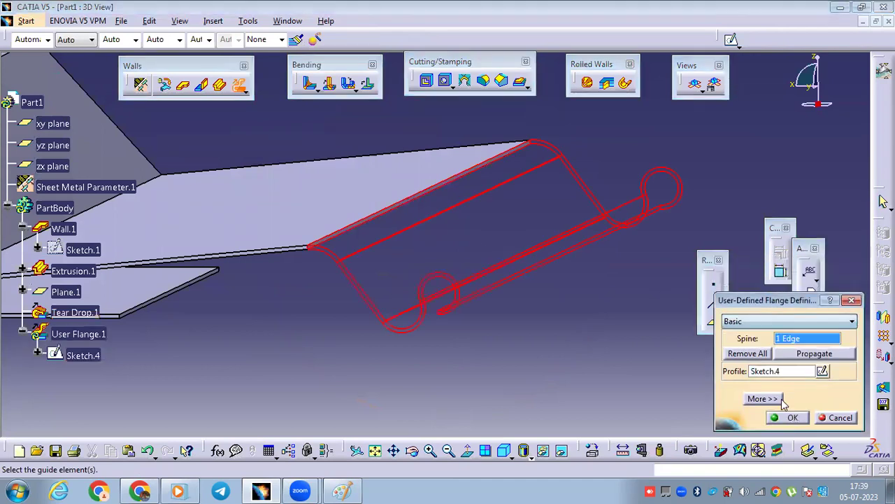
mouse_move(389, 234)
middle_down()
mouse_move(422, 292)
mouse_move(467, 340)
middle_up()
middle_drag(404, 320, 434, 160)
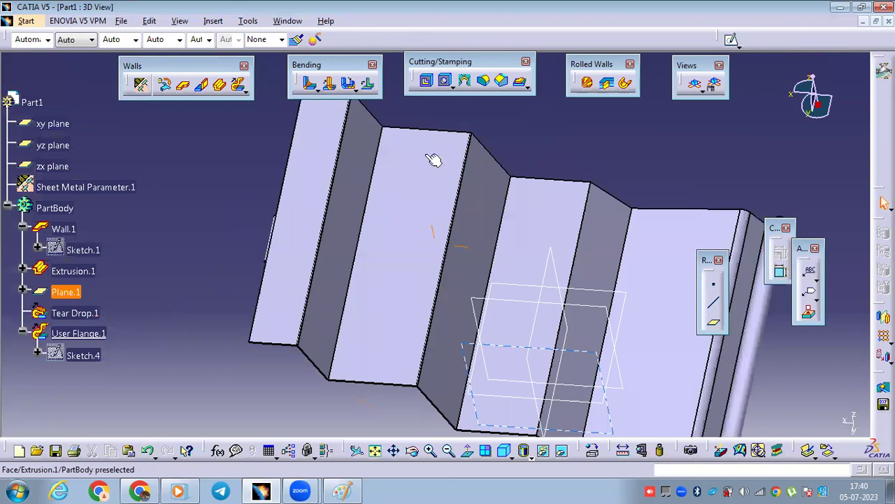
Switch the part to its flat view, inspect the unfolded walls and flange, and return to the folded view
click(427, 82)
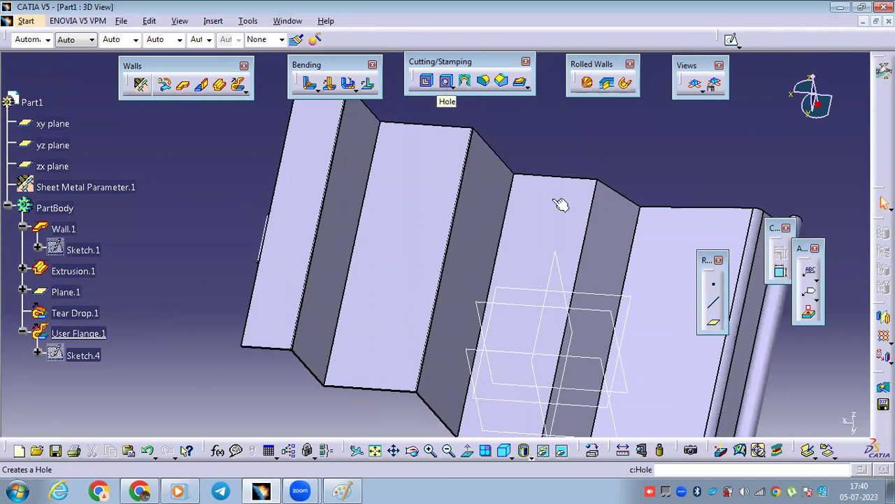
middle_drag(576, 154, 502, 143)
middle_drag(500, 281, 411, 157)
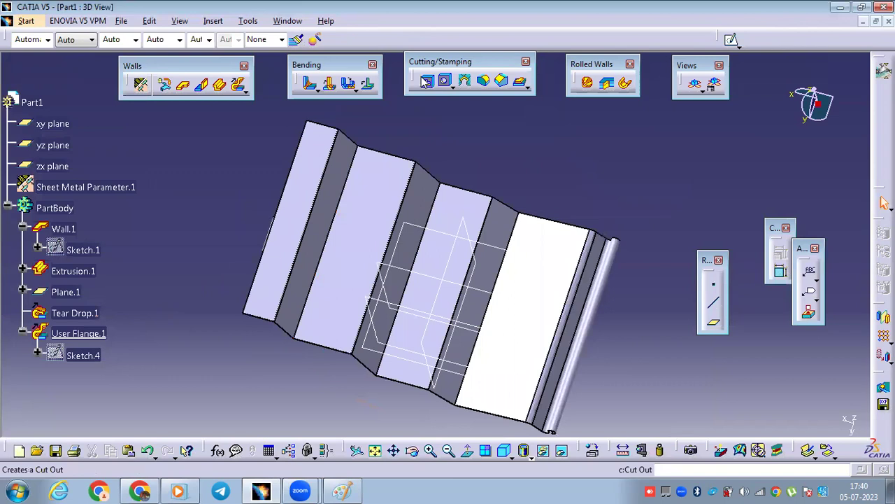
middle_drag(446, 167, 688, 91)
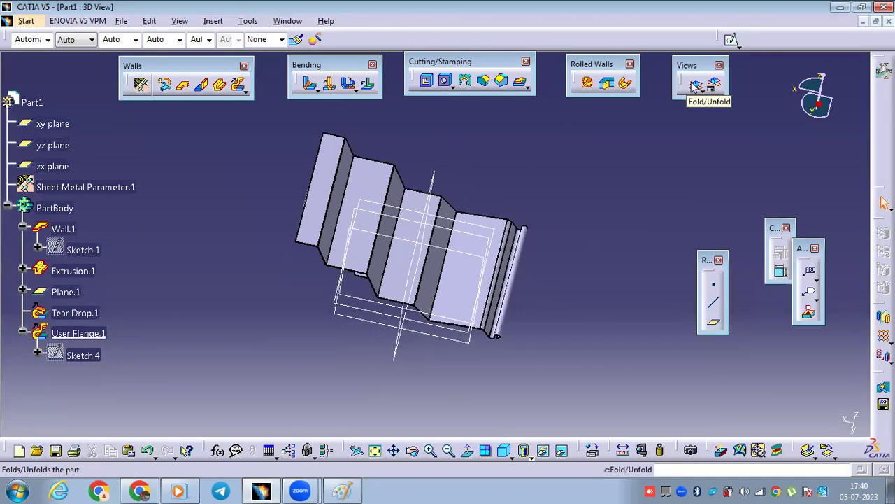
click(695, 86)
middle_drag(562, 250, 367, 308)
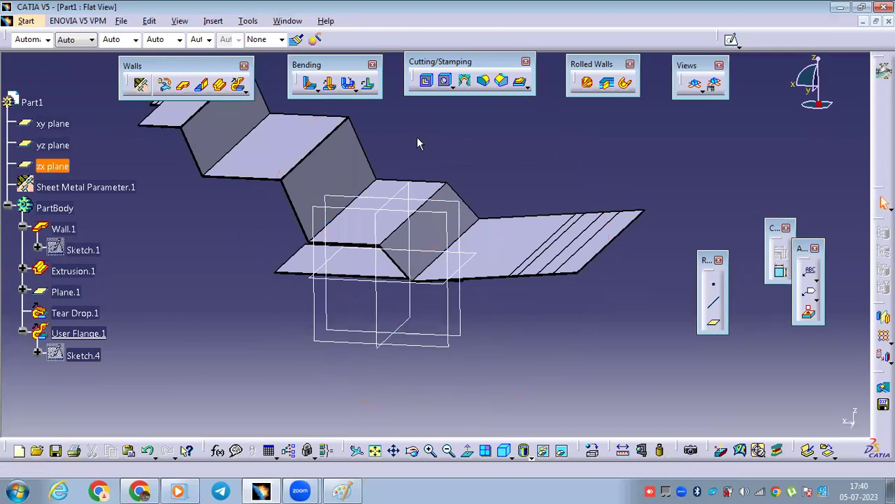
click(695, 82)
Sketch a freehand rectangle in the middle of the second horizontal face of the stepped extrusion and exit the sketch
middle_drag(361, 278, 443, 363)
ctrl+middle_drag(443, 363, 441, 322)
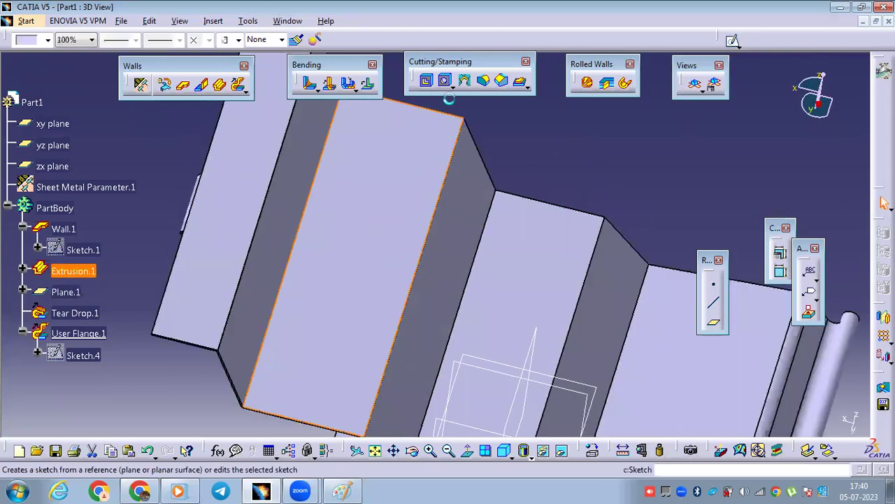
click(731, 39)
click(318, 119)
click(169, 121)
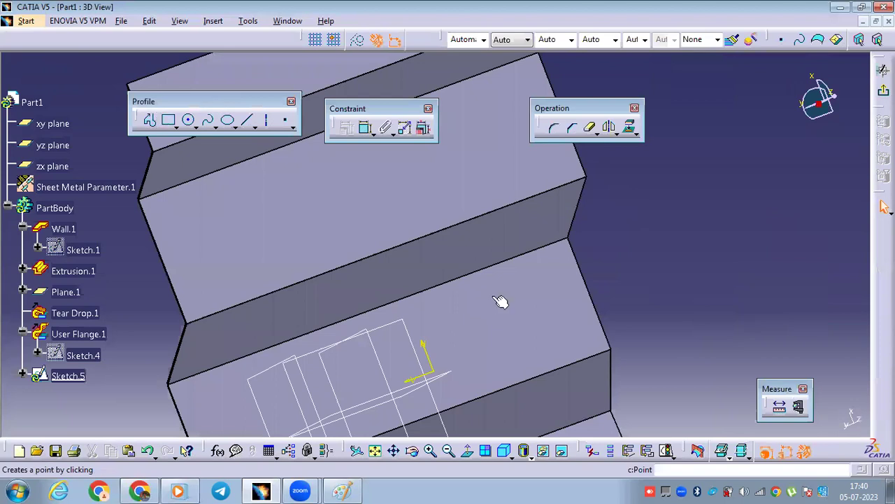
click(497, 258)
middle_drag(456, 278, 492, 221)
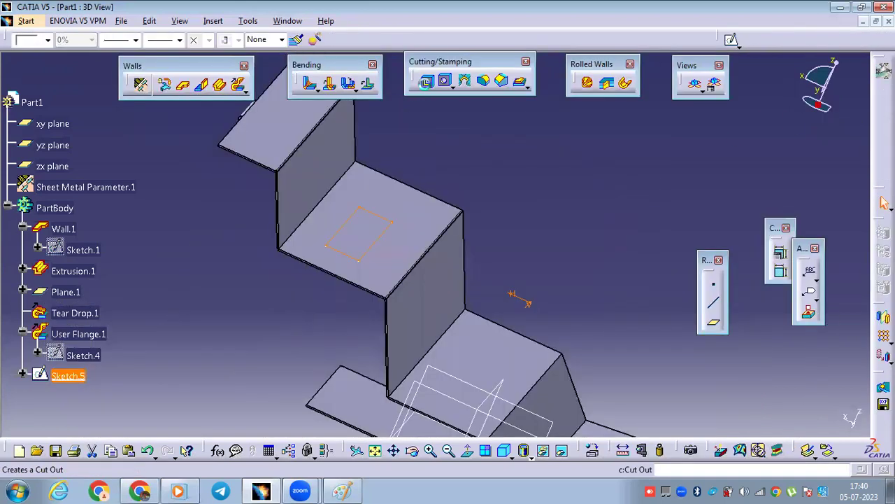
Create a Cut Out from the rectangular sketch through the stepped wall's face and inspect the opening
click(426, 80)
middle_drag(406, 140, 338, 269)
middle_drag(408, 257, 376, 247)
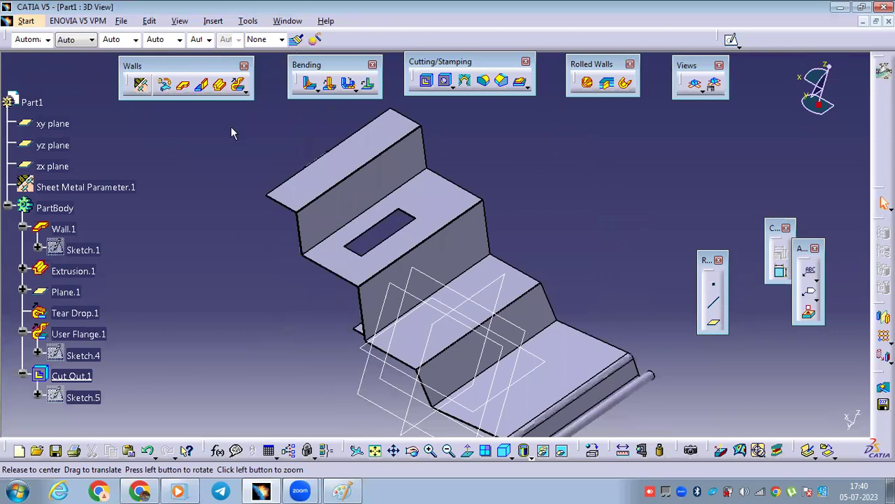
drag(324, 64, 312, 57)
click(304, 82)
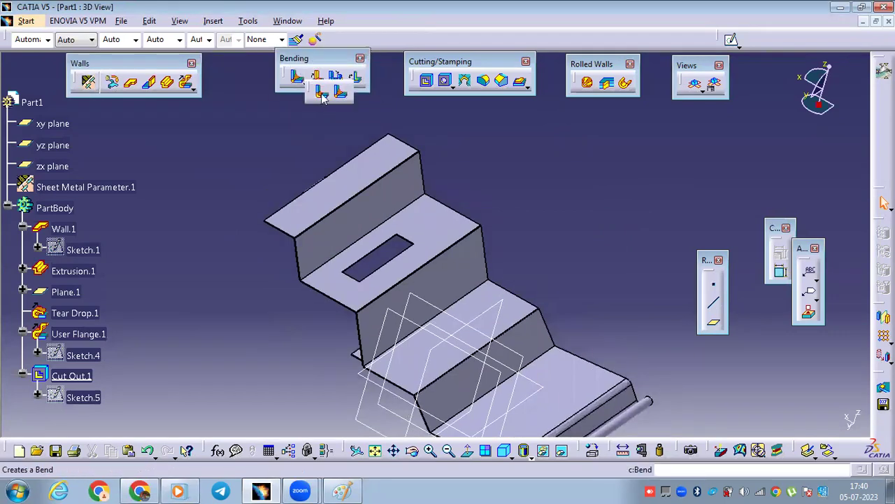
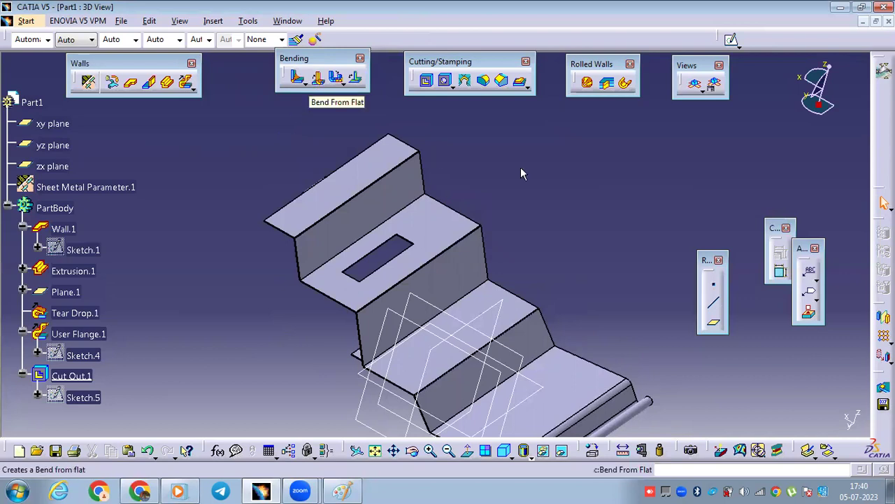
Delete the extrusion, plane, tear drop, user flange and cut-out together, keeping only the base wall
click(70, 371)
shift+click(79, 274)
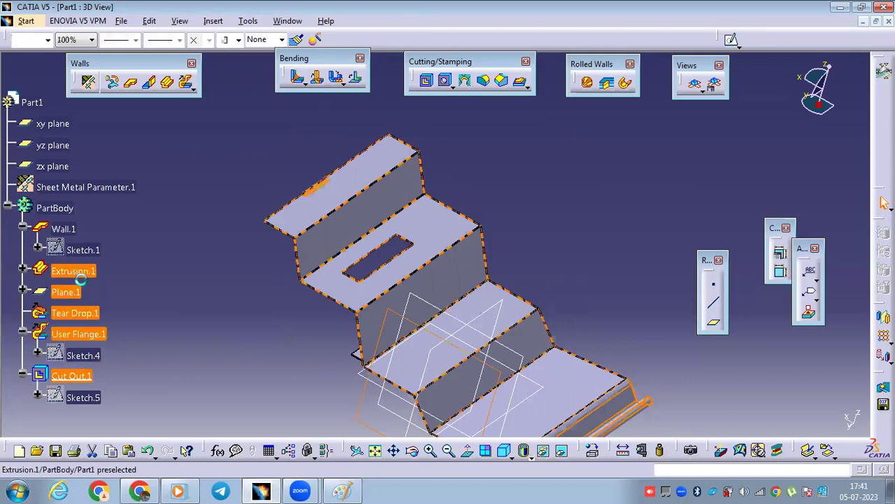
key(Delete)
key(Return)
middle_drag(523, 343, 427, 308)
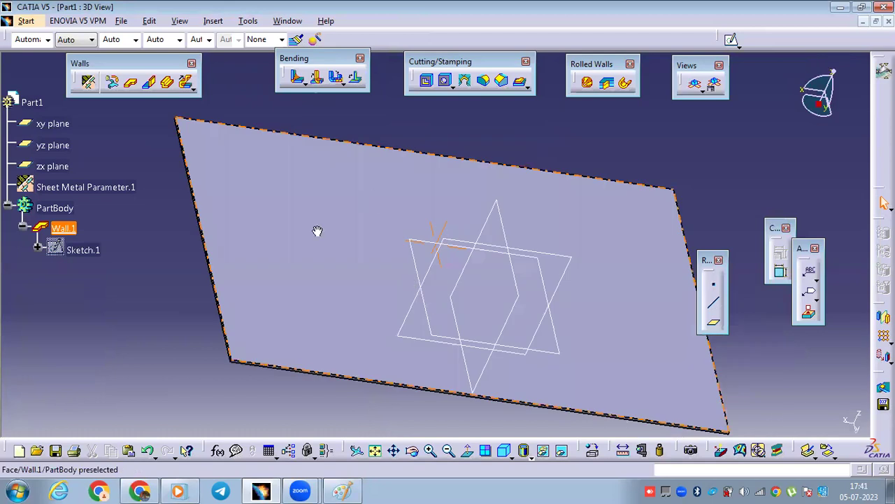
Sketch a diagonal line across the base wall's face, with both ends extending past its long edges
click(318, 79)
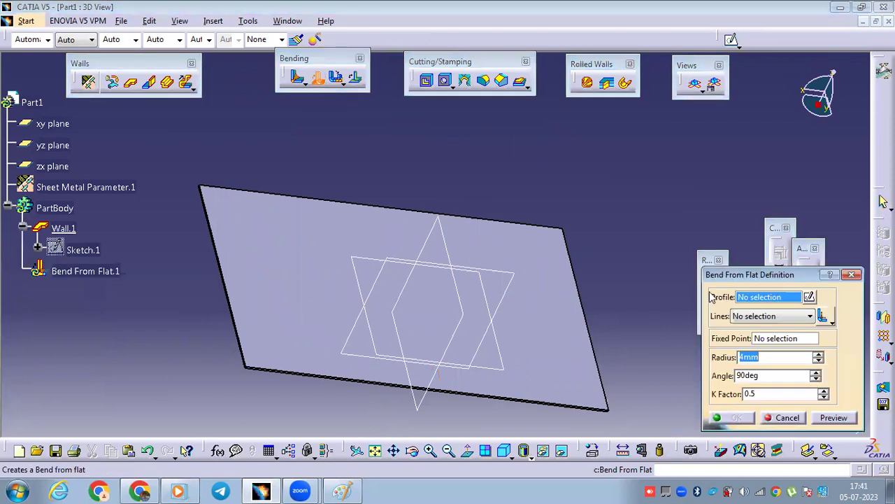
click(850, 275)
click(732, 40)
click(509, 252)
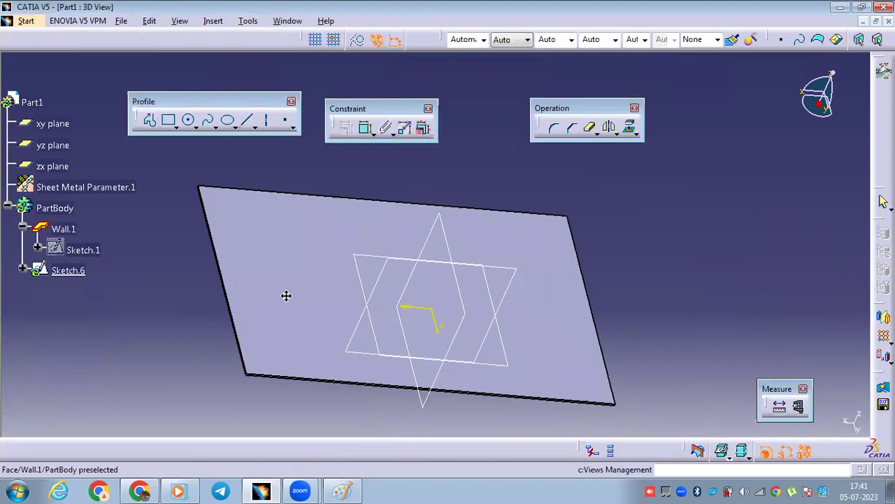
click(249, 119)
click(296, 166)
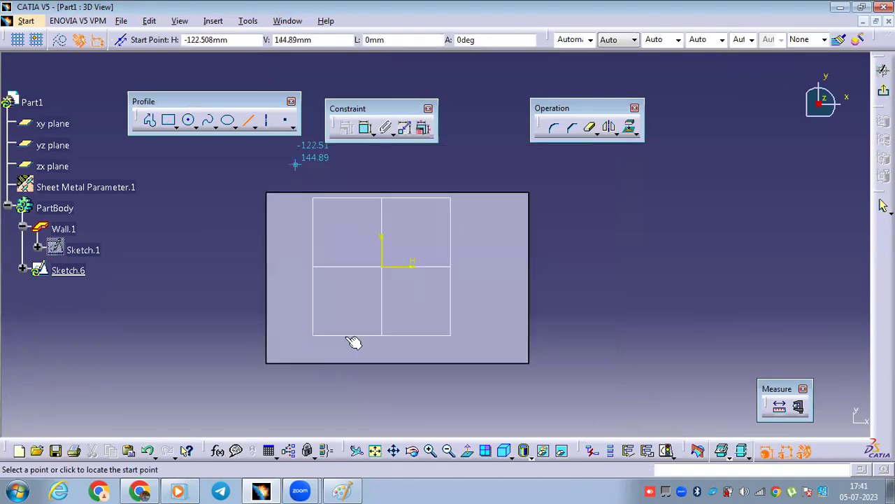
click(382, 391)
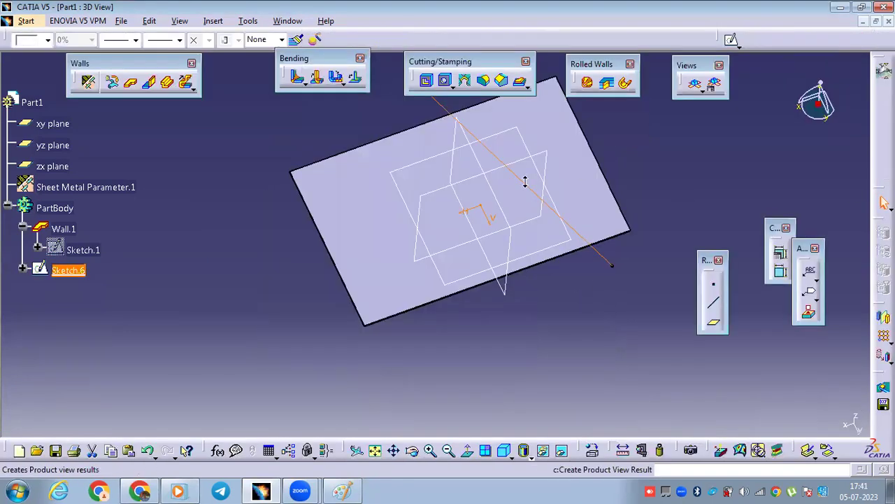
Set up a 90-degree Bend From Flat on the diagonal line, fix the front corner of the wall's larger portion, and preview it
mouse_move(487, 167)
middle_down()
mouse_move(482, 208)
mouse_move(426, 156)
middle_up()
click(317, 78)
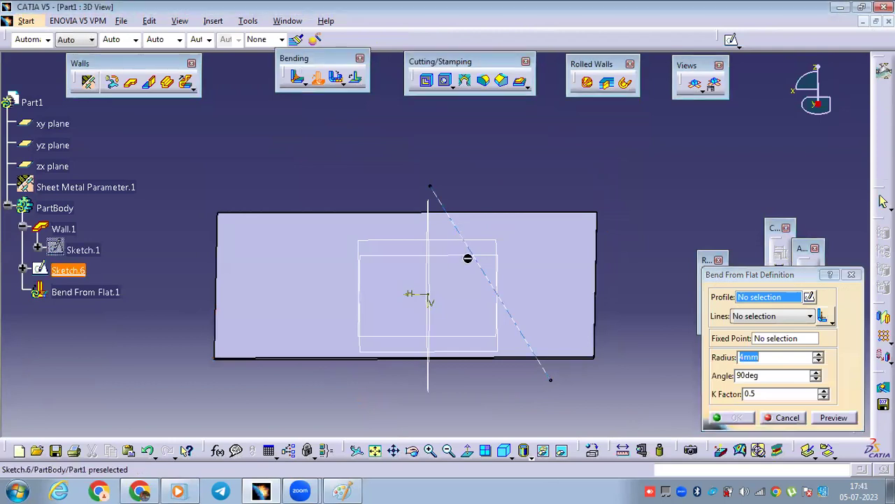
click(471, 239)
middle_drag(470, 240, 476, 260)
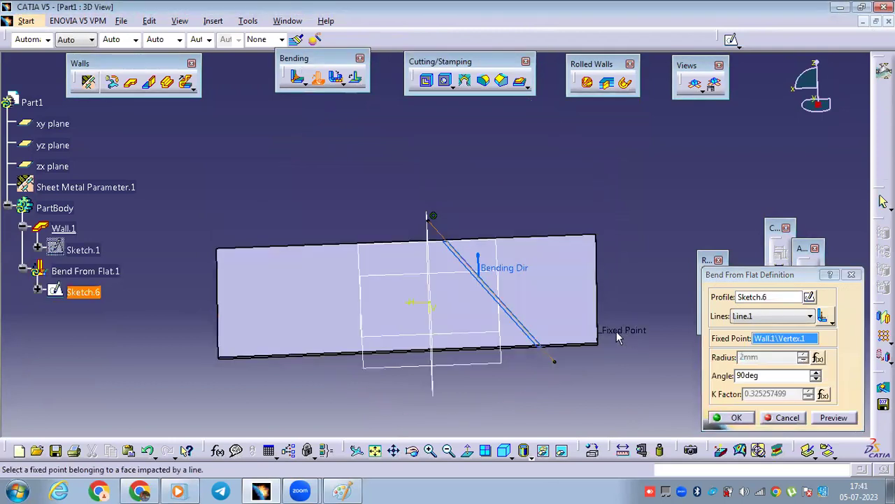
mouse_move(603, 312)
middle_down()
mouse_move(564, 302)
mouse_move(595, 312)
middle_up()
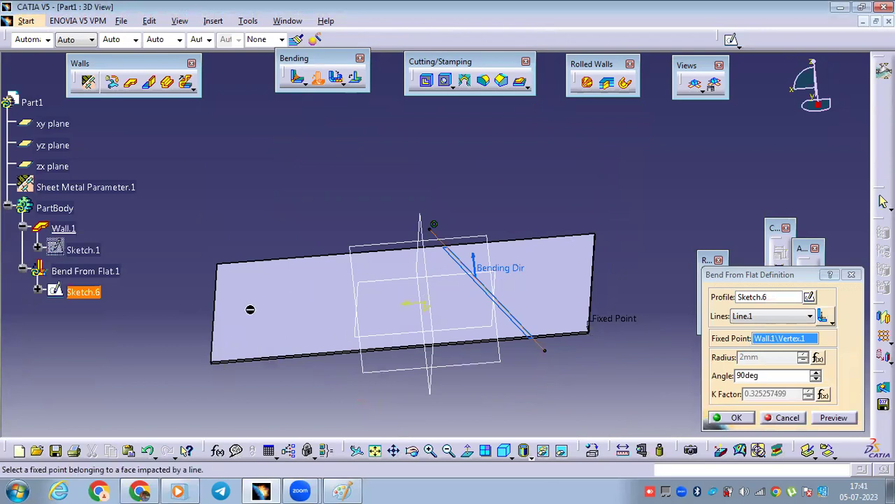
click(216, 363)
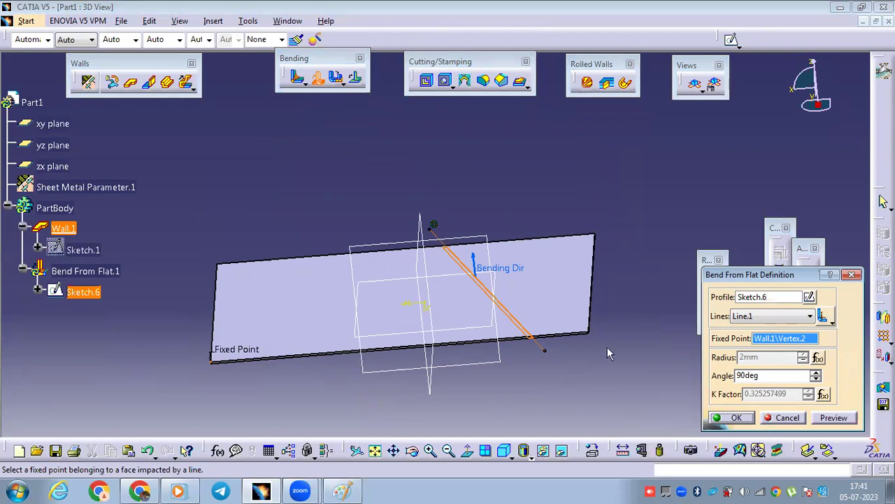
drag(766, 373, 674, 376)
click(834, 417)
middle_drag(593, 322, 588, 316)
middle_drag(482, 315, 376, 290)
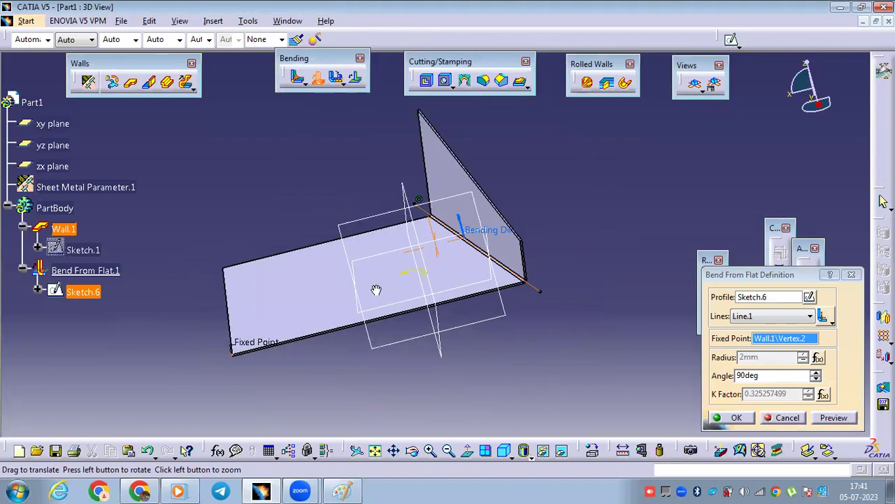
middle_drag(258, 245, 595, 283)
middle_drag(766, 339, 600, 284)
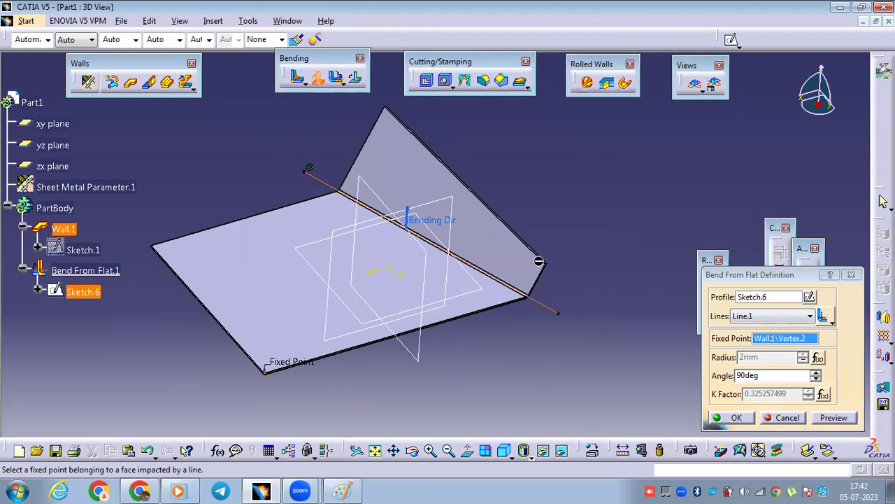
Try to move the bend's fixed point to the bent-up portion's corner, preview it, and cancel the bend
click(580, 286)
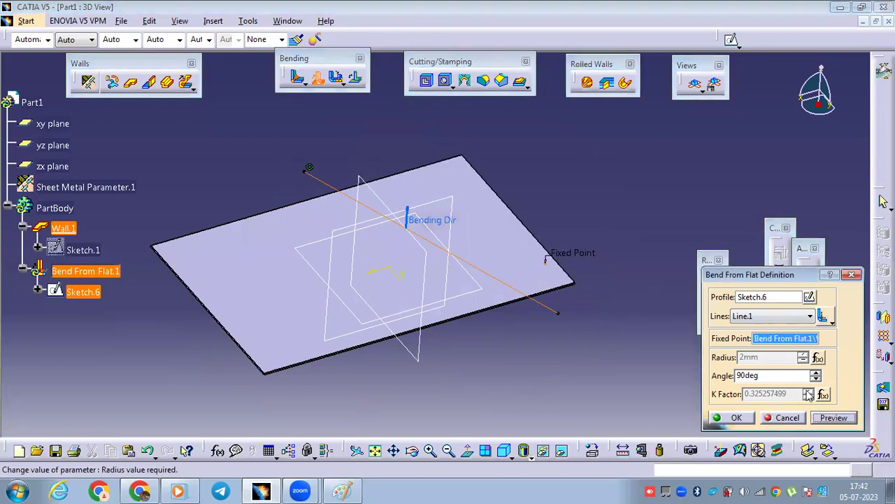
click(834, 417)
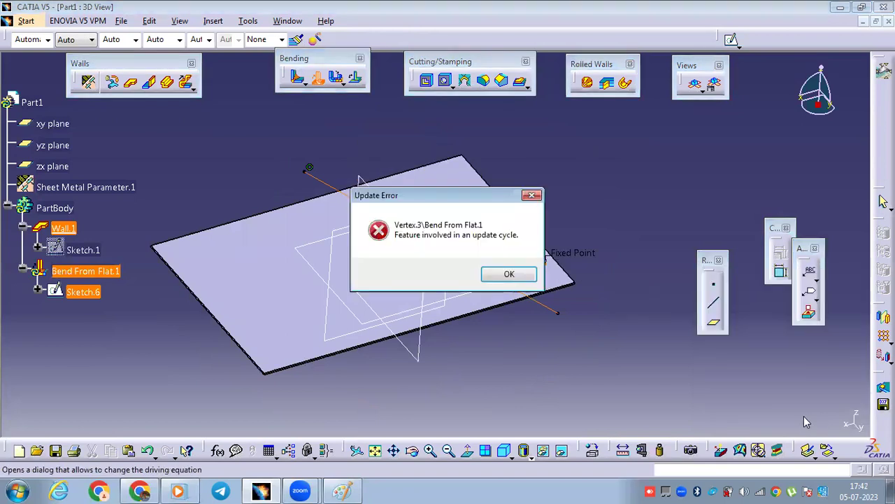
click(505, 275)
click(785, 418)
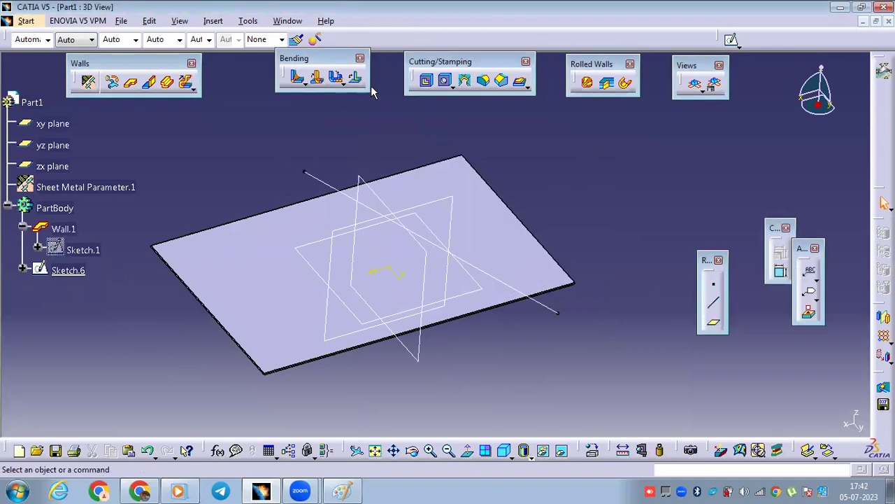
Preview a 90-degree Bend From Flat on the diagonal line with the smaller portion's corner as fixed point, and cancel it
click(325, 182)
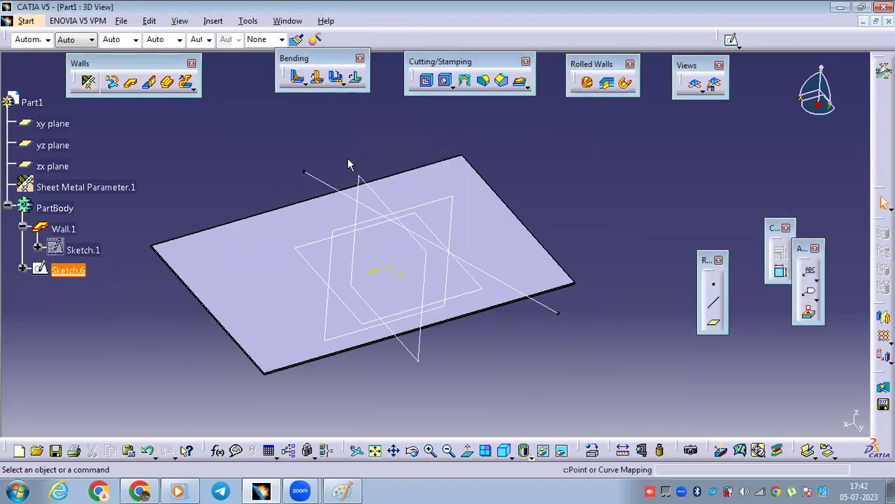
click(317, 79)
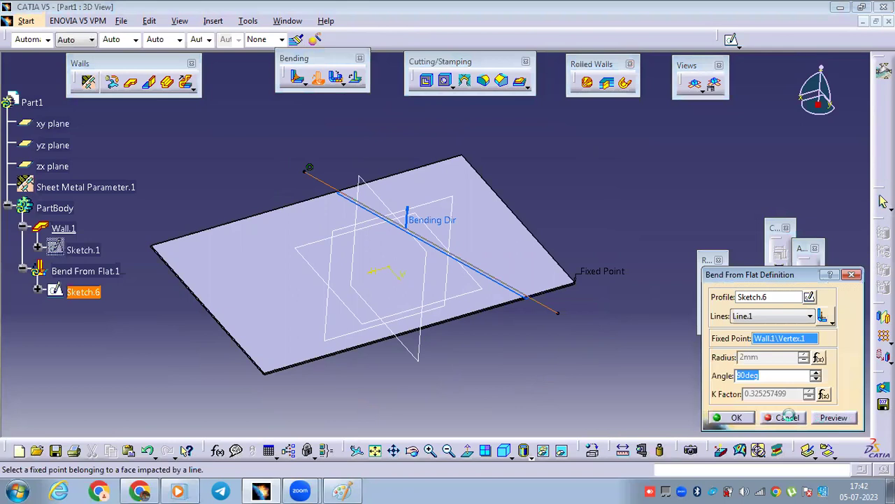
middle_drag(379, 266, 455, 326)
drag(771, 374, 667, 376)
click(785, 418)
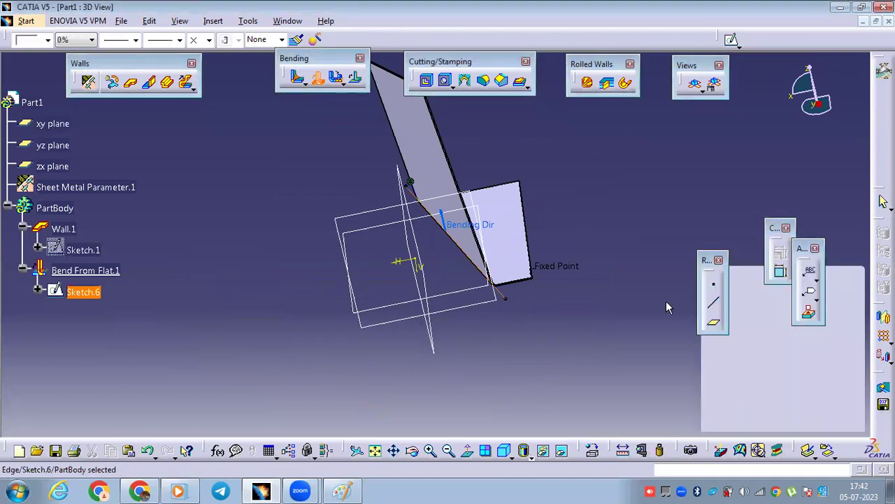
middle_drag(496, 244, 445, 184)
middle_drag(417, 137, 312, 94)
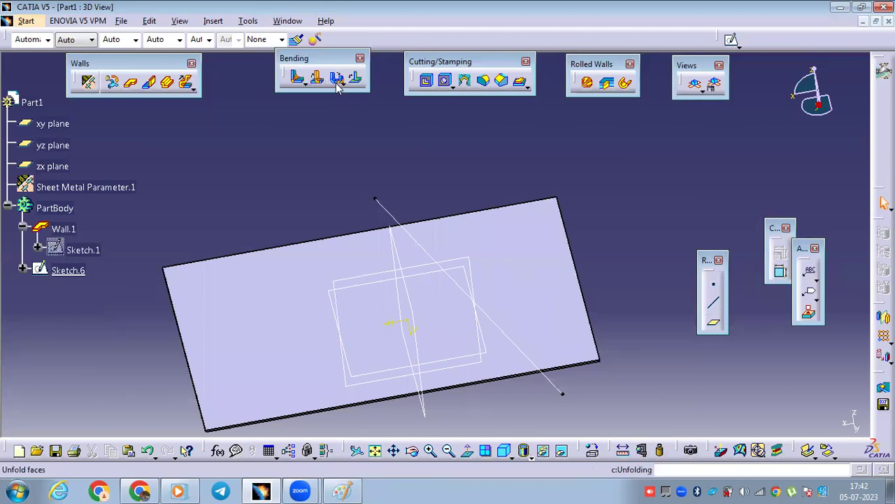
click(340, 81)
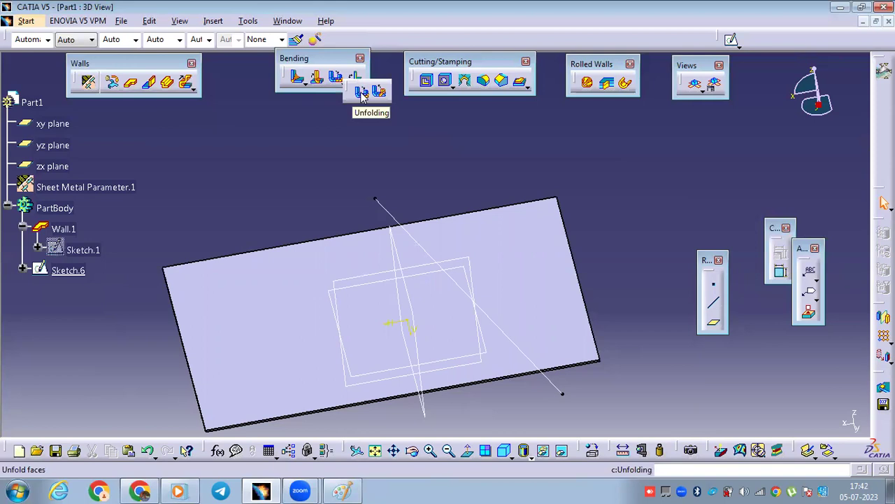
middle_drag(442, 165, 268, 112)
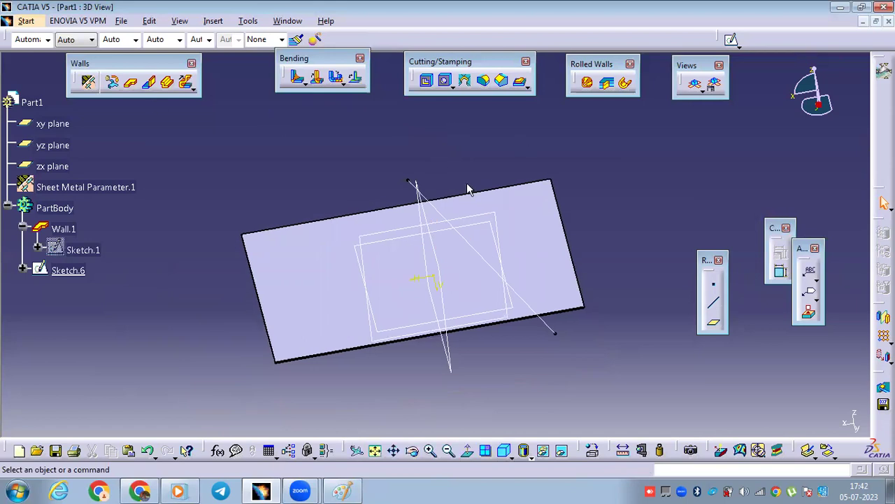
middle_drag(418, 180, 413, 156)
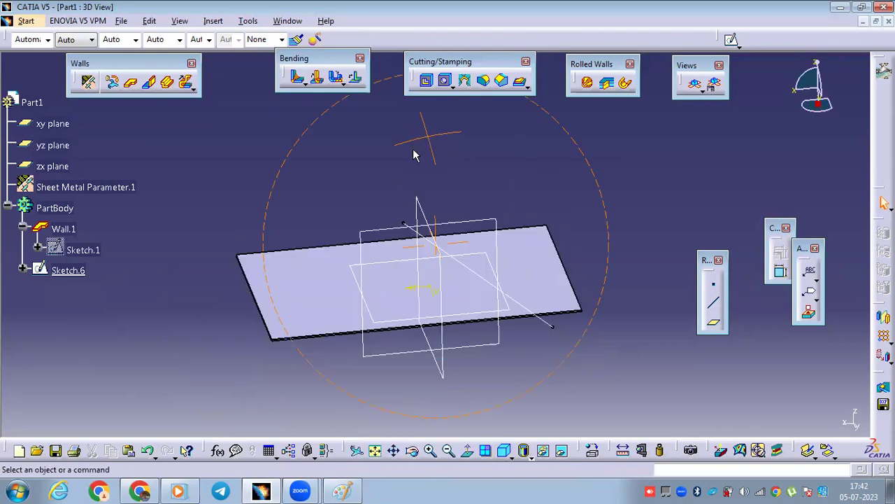
click(341, 81)
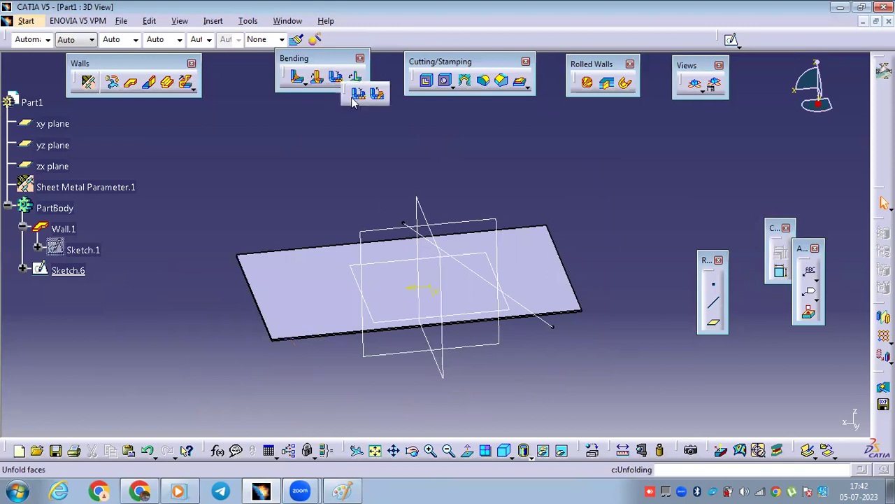
Create a 314 mm high wall on the base wall's short edge at 106 degrees, with a 2 mm bend
click(149, 82)
click(246, 282)
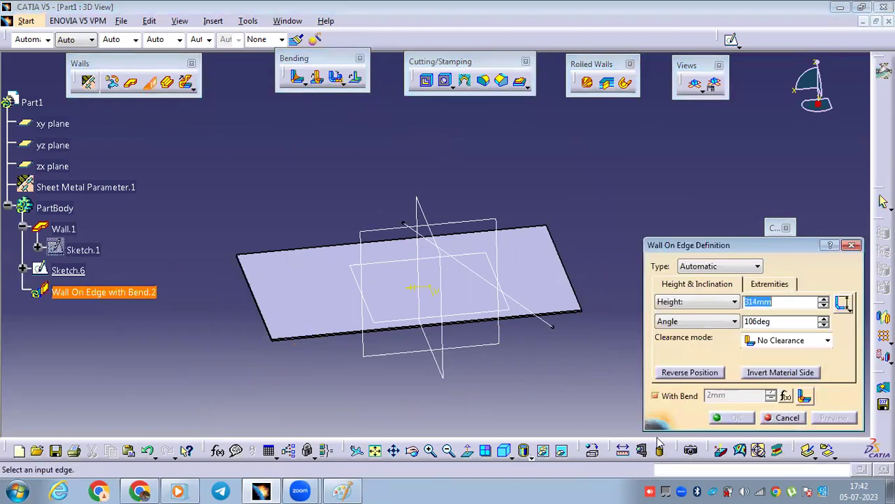
click(731, 418)
Create a 314 mm high wall on the base wall's long edge at 90 degrees, with a 2 mm bend
click(152, 84)
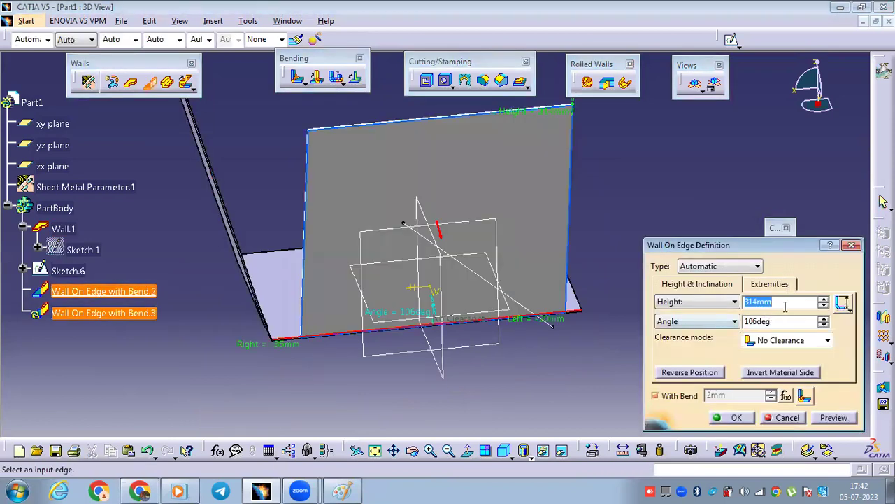
key(Tab)
text(90)
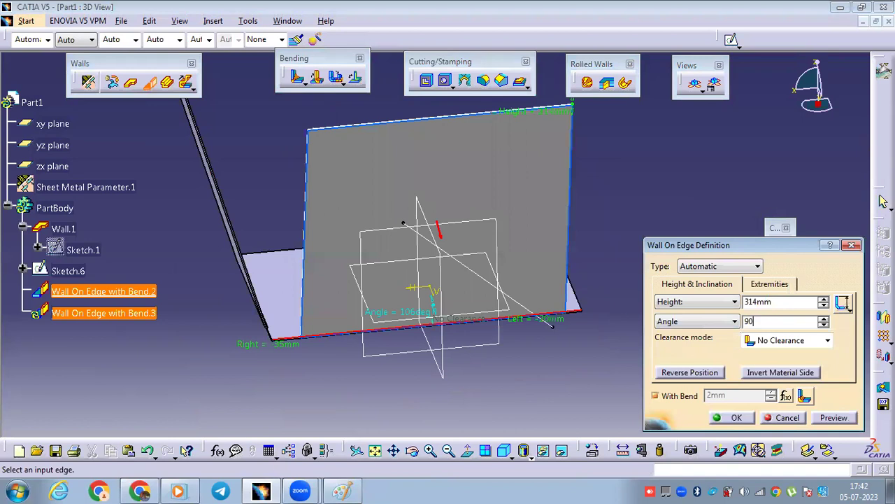
key(Return)
click(472, 368)
Inspect the flat pattern of the part with both edge walls, and return to the folded 3D view
middle_drag(472, 368, 500, 326)
click(694, 85)
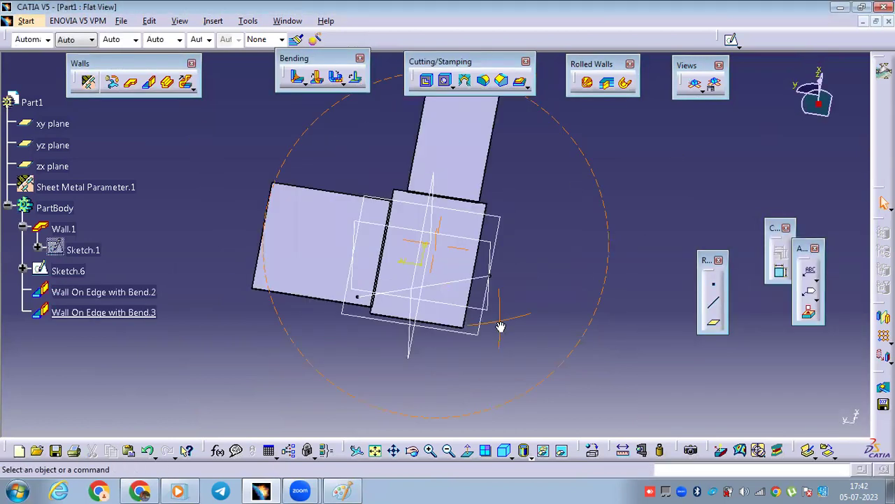
middle_drag(431, 257, 626, 153)
click(692, 85)
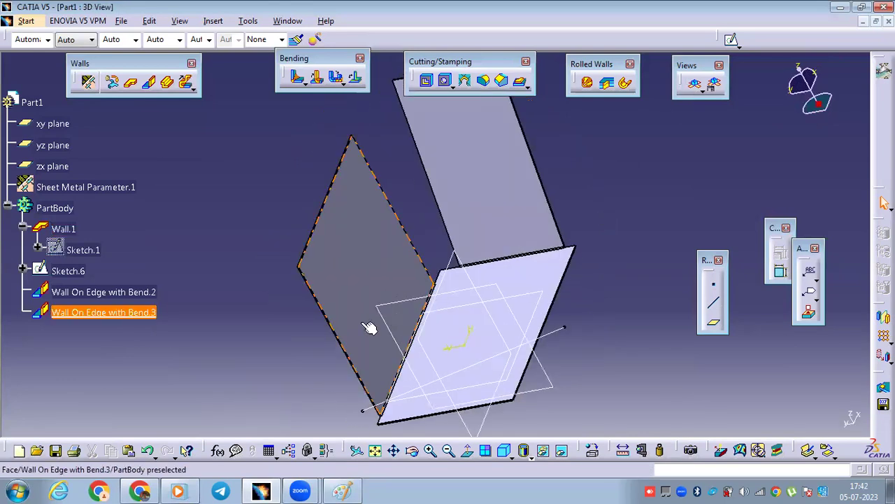
Unfold the 90-degree bend of the long-edge wall, using the base wall's face as the reference face
click(355, 82)
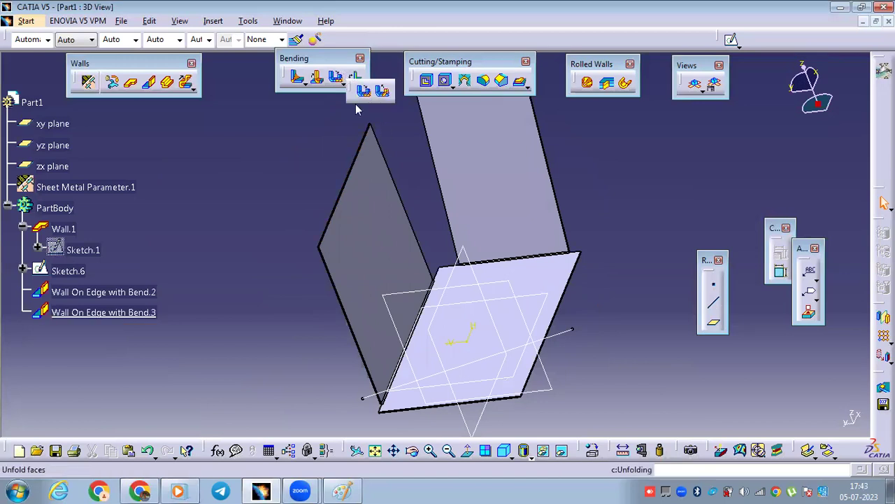
click(365, 93)
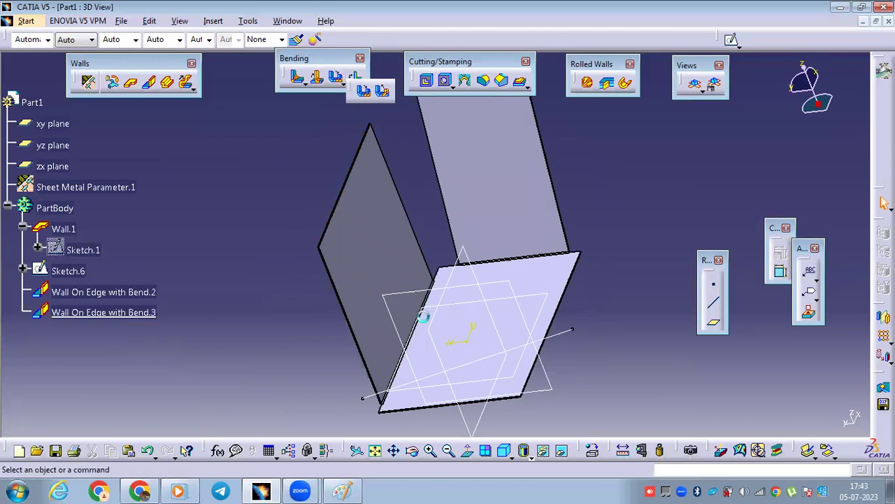
click(776, 334)
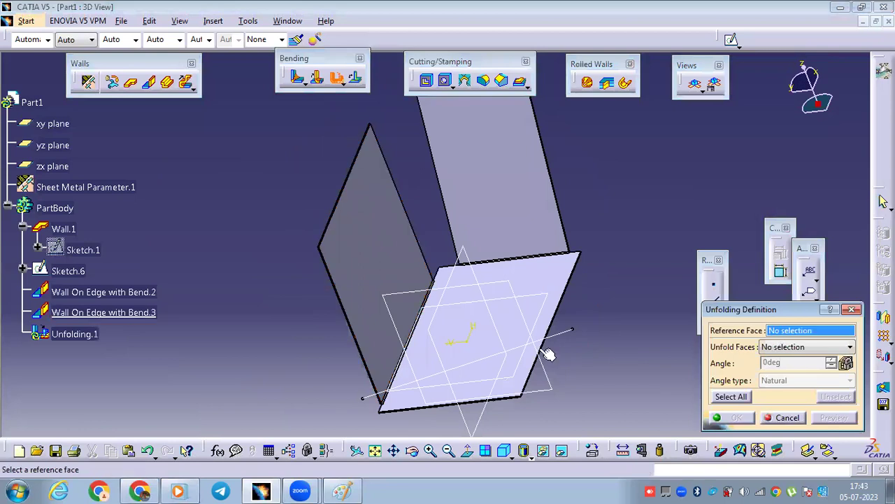
click(552, 288)
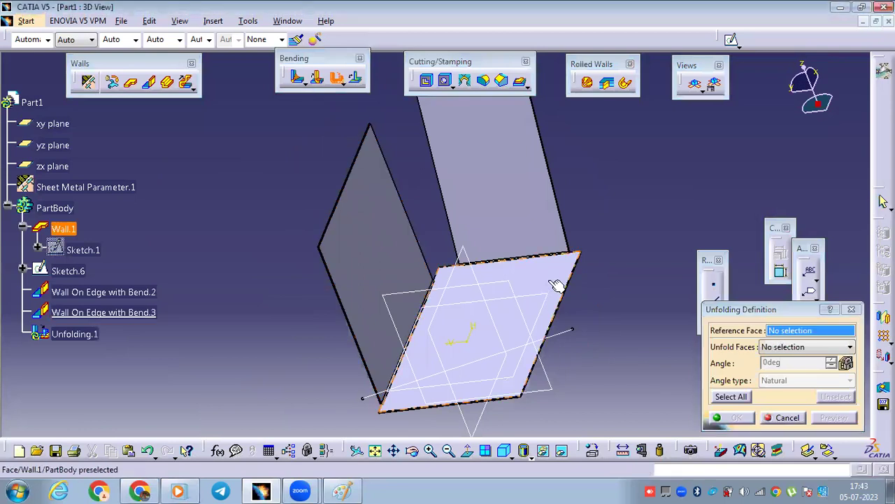
click(786, 349)
click(417, 312)
middle_drag(477, 234, 488, 188)
middle_drag(490, 102, 455, 206)
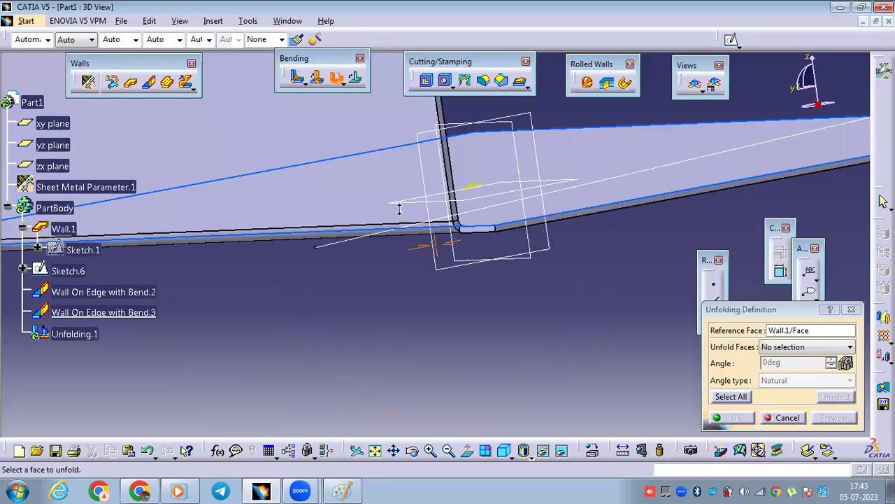
click(470, 214)
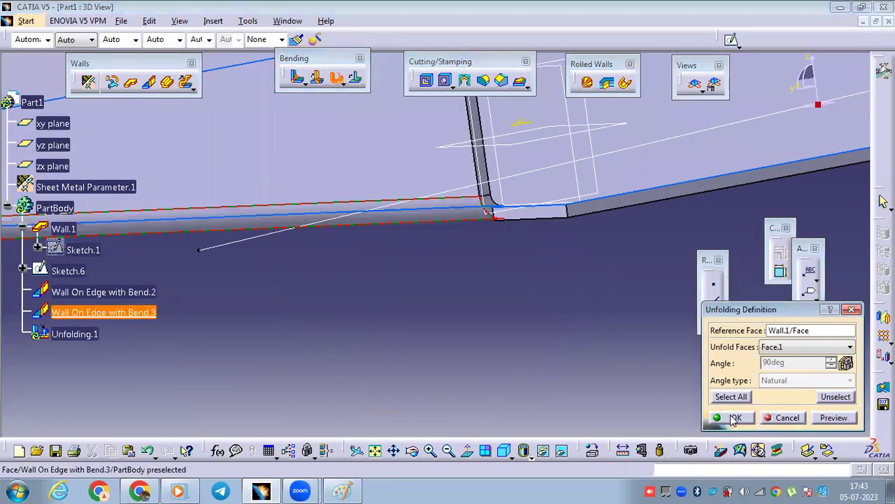
middle_drag(474, 272, 609, 280)
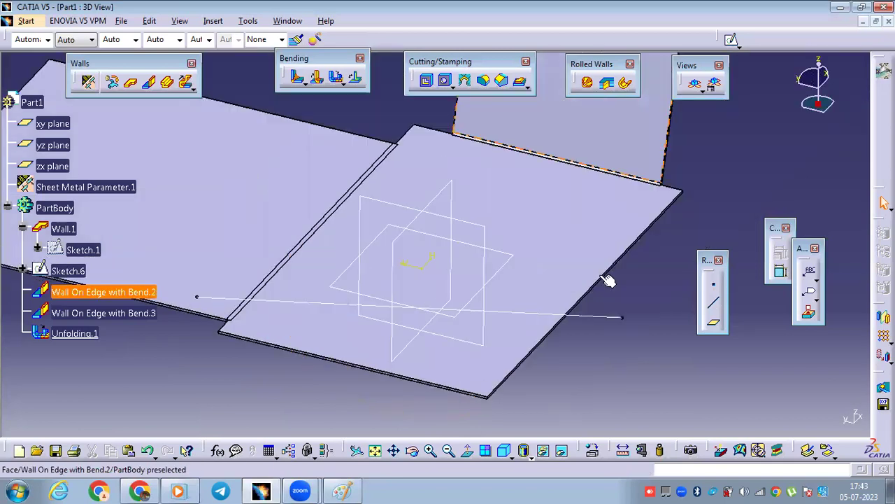
Fold the flattened long-edge wall back up, using the base wall's face as reference and the natural angle type
click(340, 83)
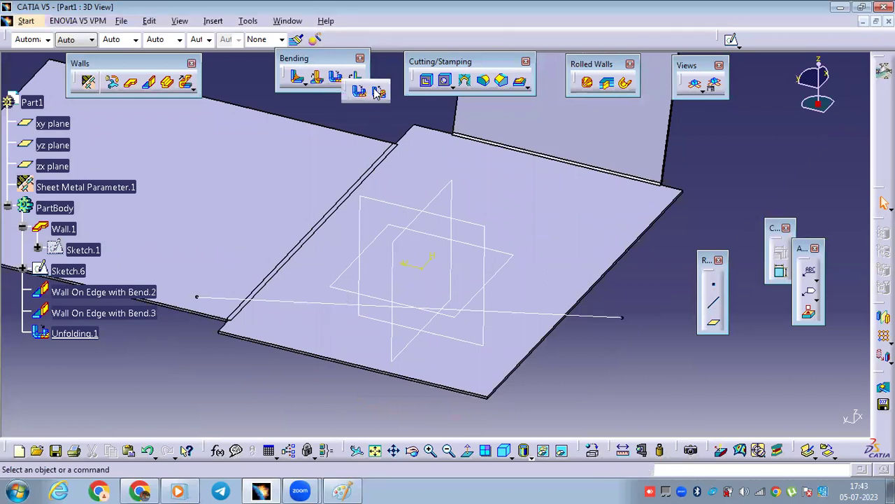
click(378, 93)
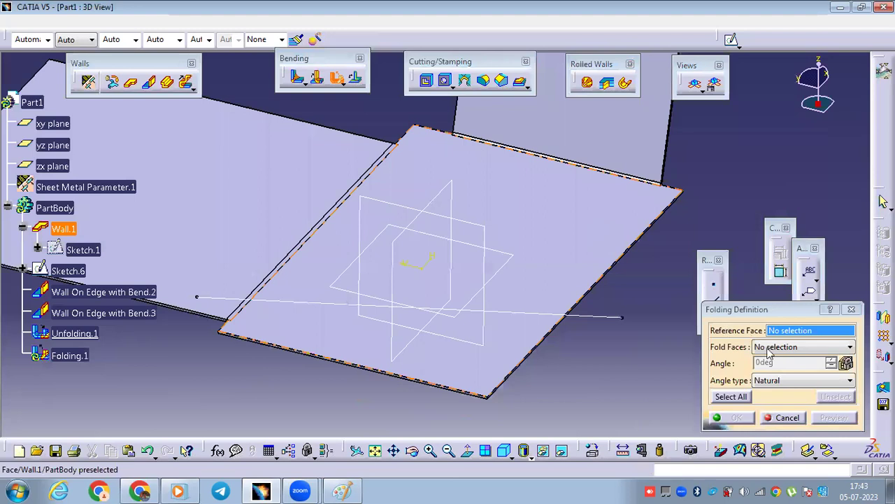
middle_drag(392, 267, 449, 111)
middle_drag(213, 232, 367, 181)
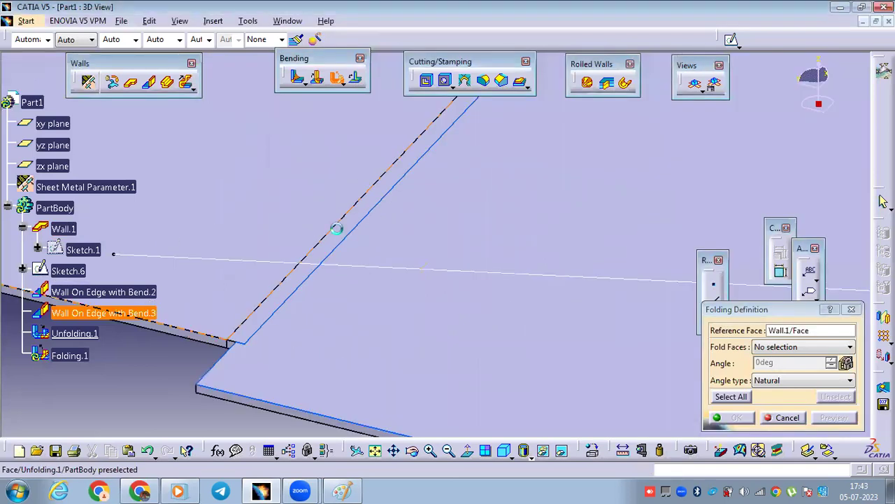
click(337, 231)
click(736, 417)
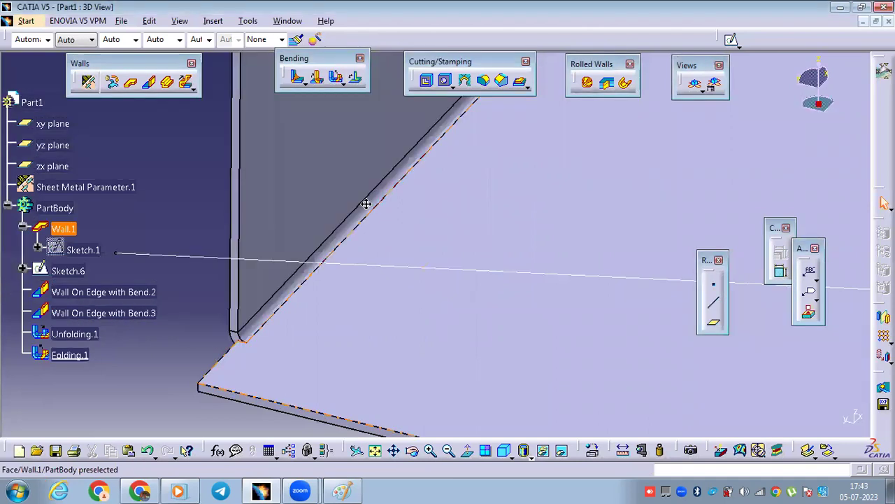
middle_drag(337, 241, 457, 337)
middle_drag(283, 305, 406, 186)
middle_drag(371, 227, 241, 270)
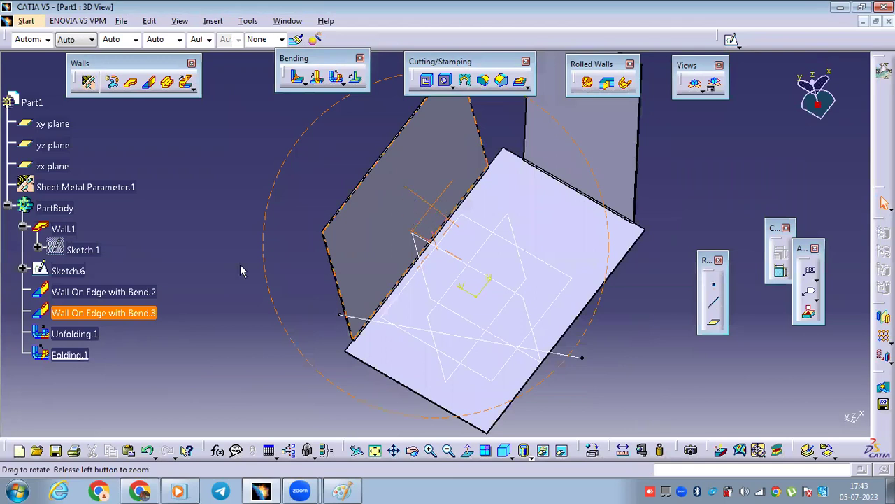
Make the unfolding feature the in-work object to view the flattened wall, and return to the folding feature
right_click(84, 333)
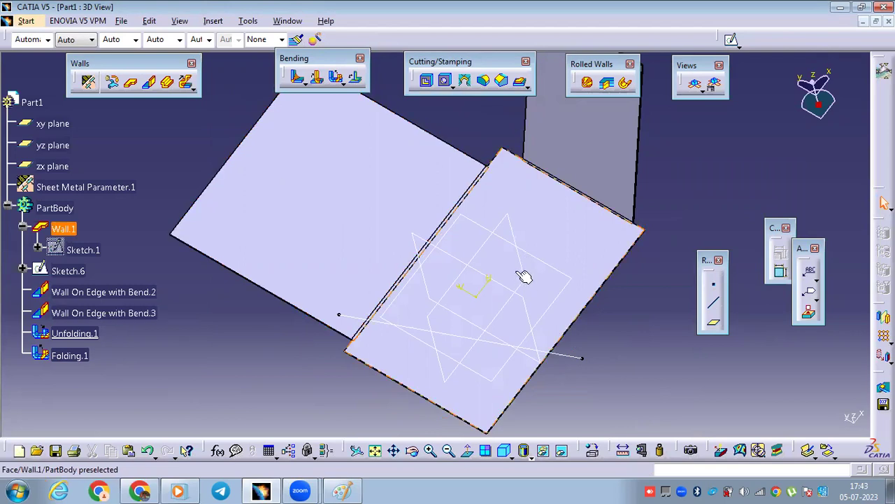
middle_drag(483, 258, 225, 332)
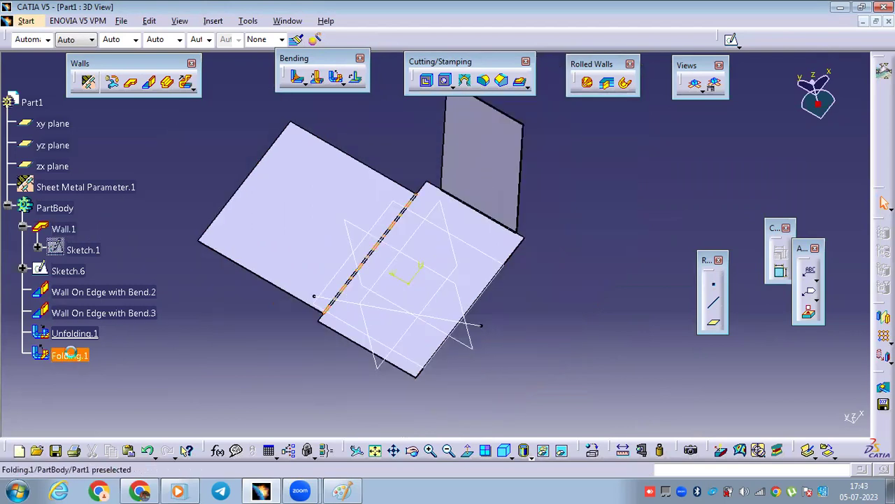
click(126, 175)
middle_drag(416, 382, 181, 212)
middle_drag(398, 178, 398, 162)
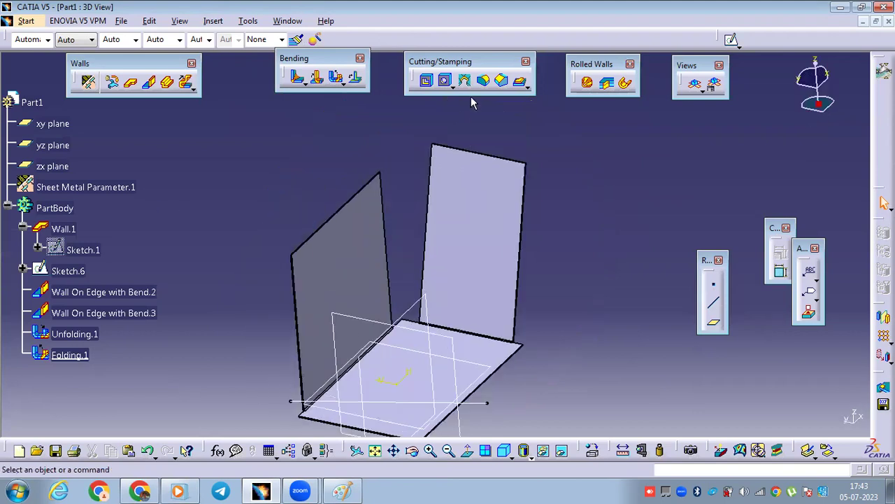
Create a point on the outer bend surface of the long-edge wall, about 31 mm from the surface's middle
middle_drag(295, 189, 295, 184)
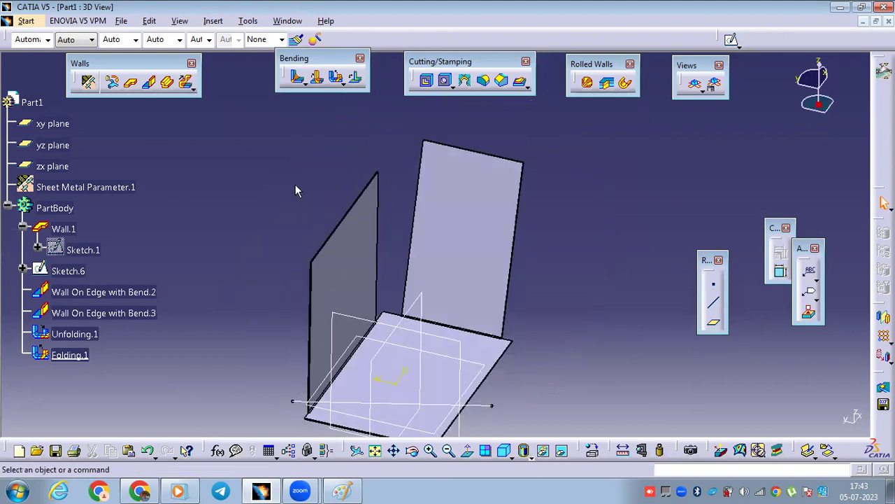
middle_drag(361, 220, 361, 153)
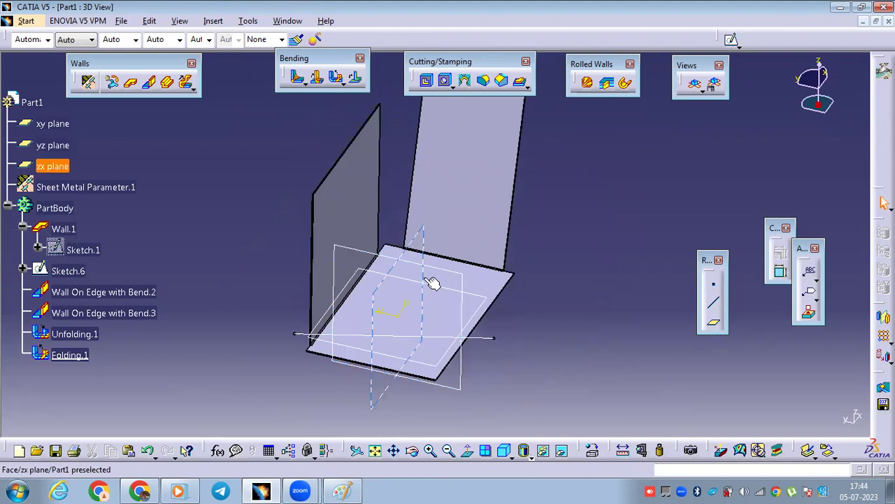
middle_drag(416, 323, 337, 285)
middle_drag(482, 204, 329, 281)
middle_drag(228, 192, 279, 194)
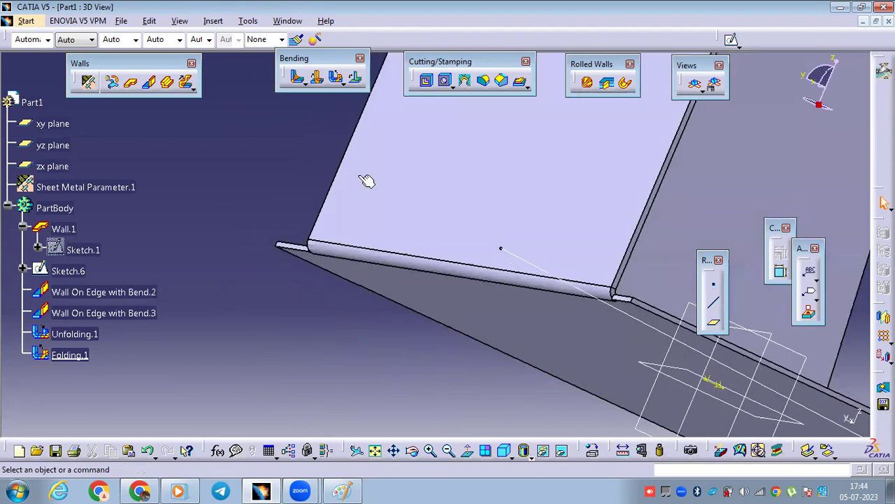
click(450, 83)
click(450, 83)
middle_drag(410, 187, 435, 244)
click(715, 288)
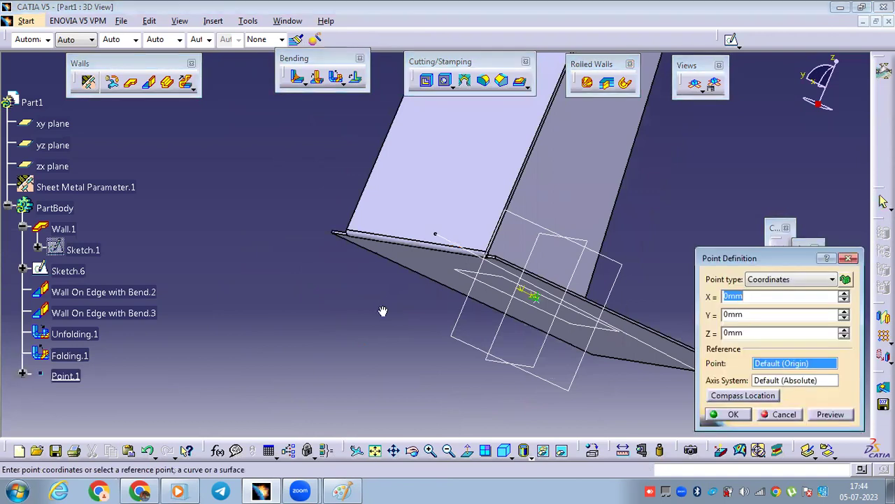
ctrl+middle_drag(409, 153, 434, 164)
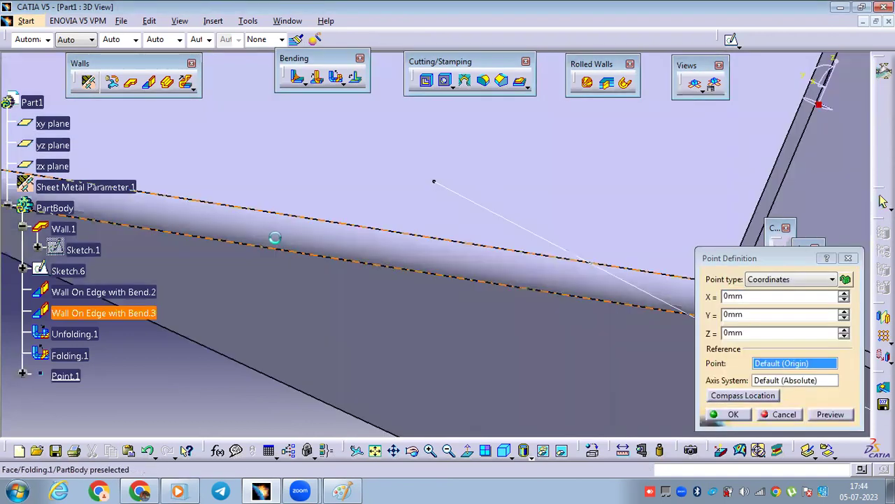
click(246, 227)
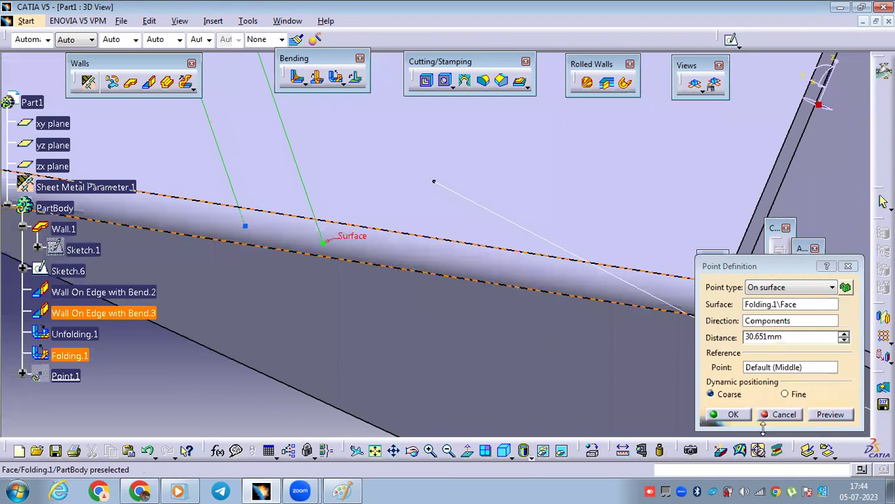
click(733, 414)
middle_drag(398, 240, 394, 192)
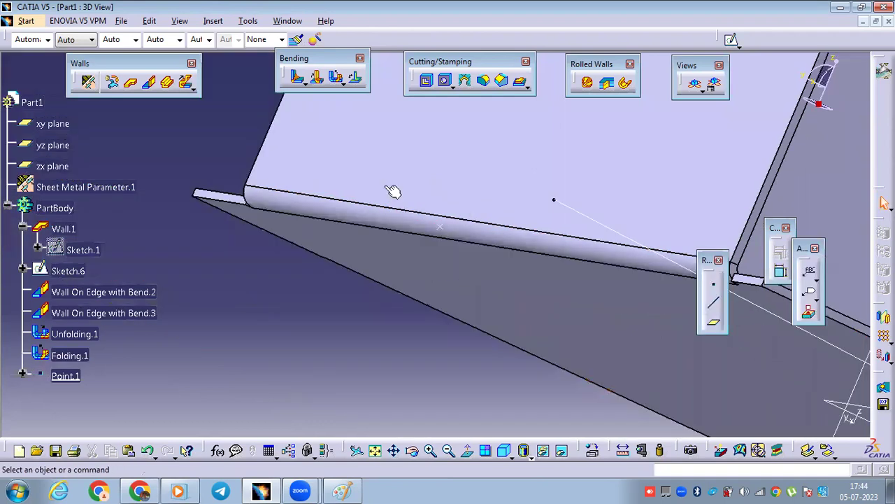
Cut an 11 mm diameter circular cutout at the point on the bend, with the base wall's underside as support
click(465, 84)
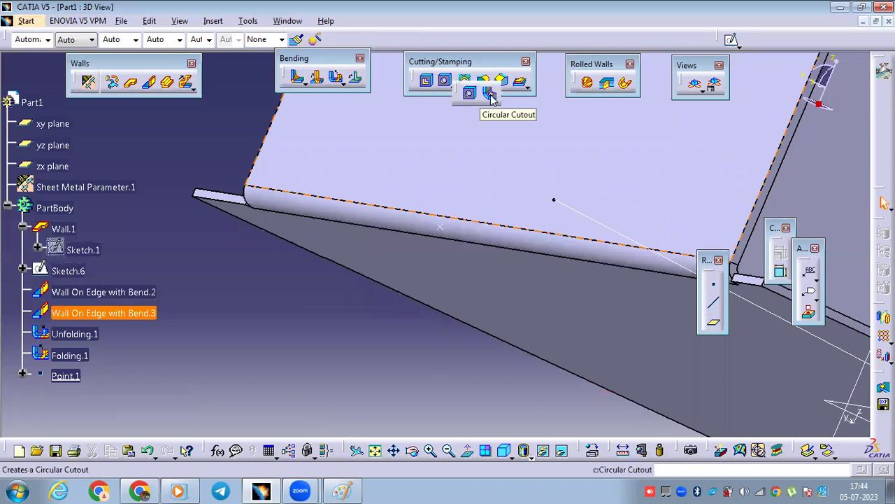
click(490, 94)
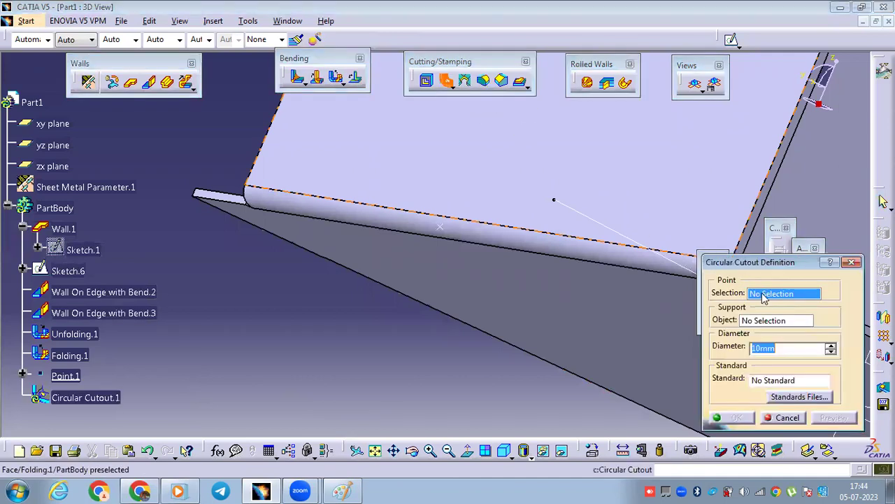
click(442, 228)
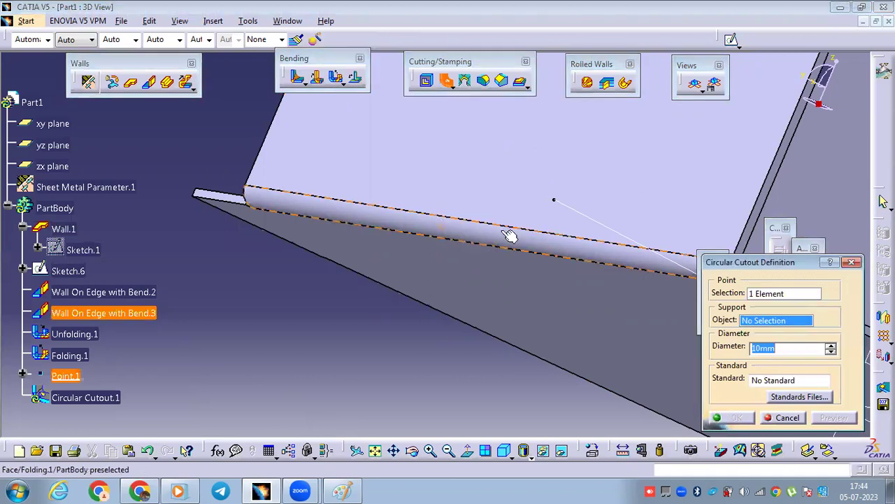
click(552, 294)
click(832, 344)
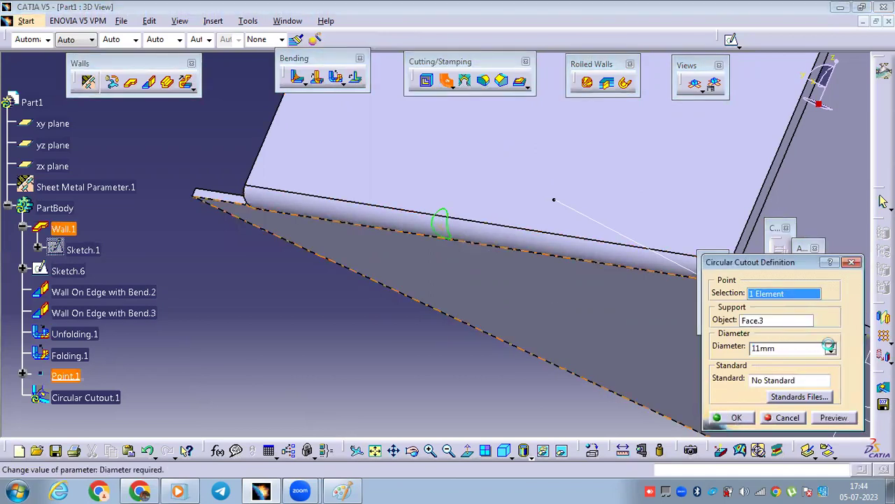
click(744, 419)
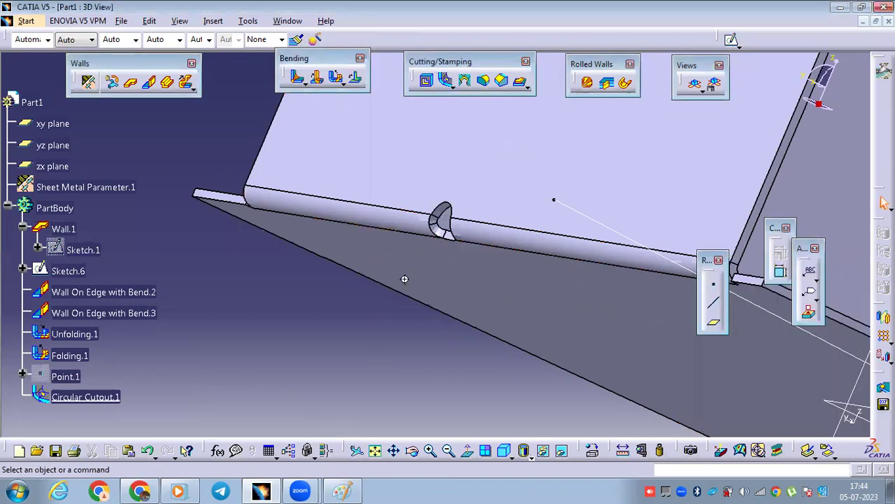
Inspect the circular cutout across the bend in the flat pattern, and return to the folded 3D view
middle_drag(477, 295, 532, 212)
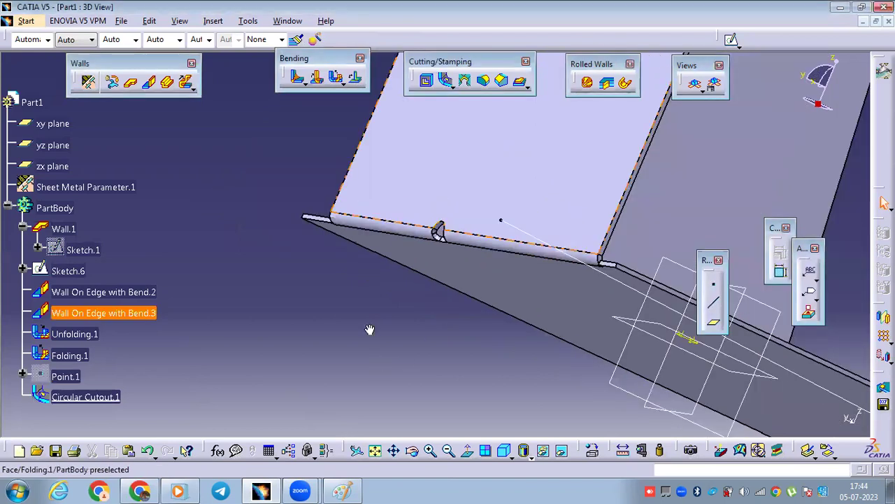
key(ctrl+Tab)
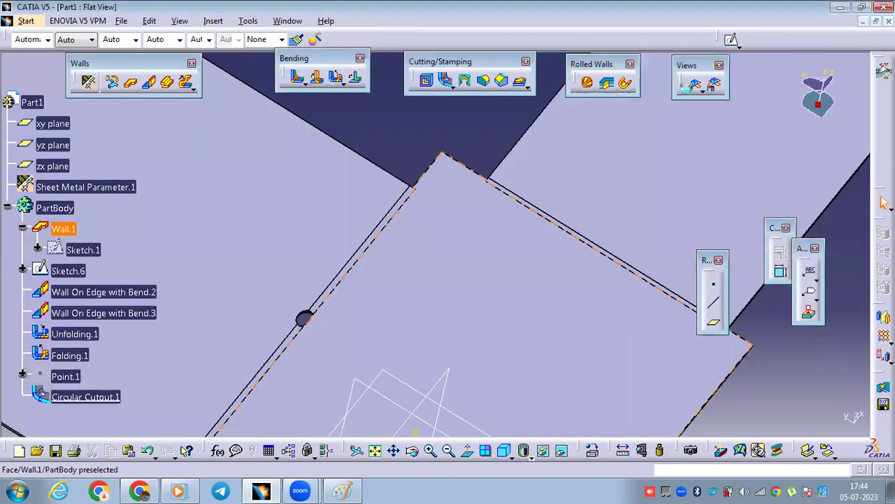
click(691, 85)
middle_drag(513, 233, 476, 279)
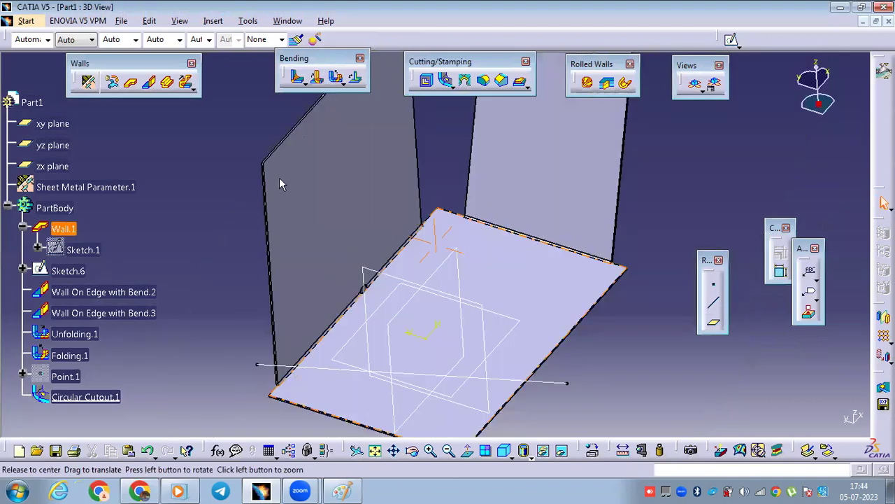
middle_drag(286, 187, 285, 186)
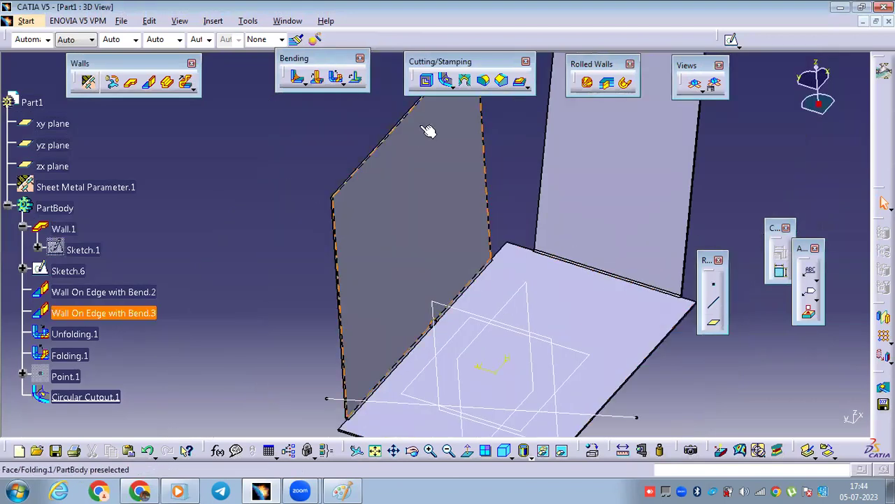
Round one upper corner of the long-edge wall with a 10 mm radius Corner
click(483, 81)
middle_drag(254, 251, 368, 275)
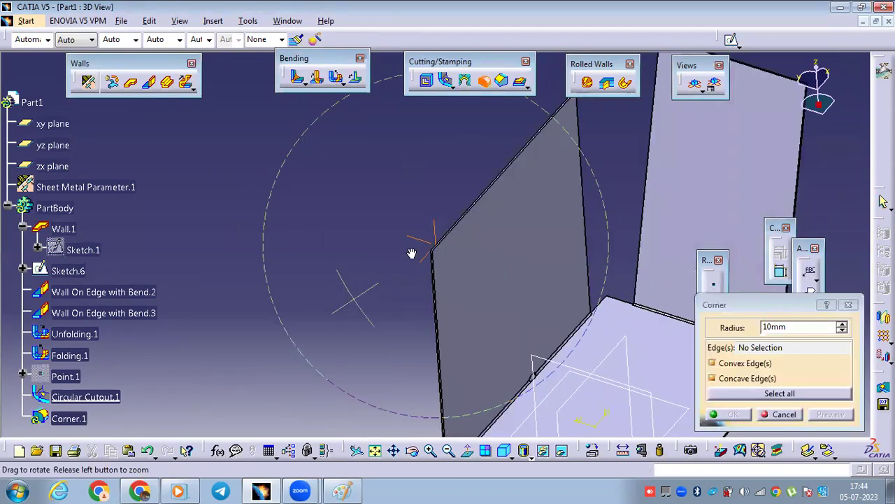
middle_drag(411, 254, 381, 238)
click(386, 245)
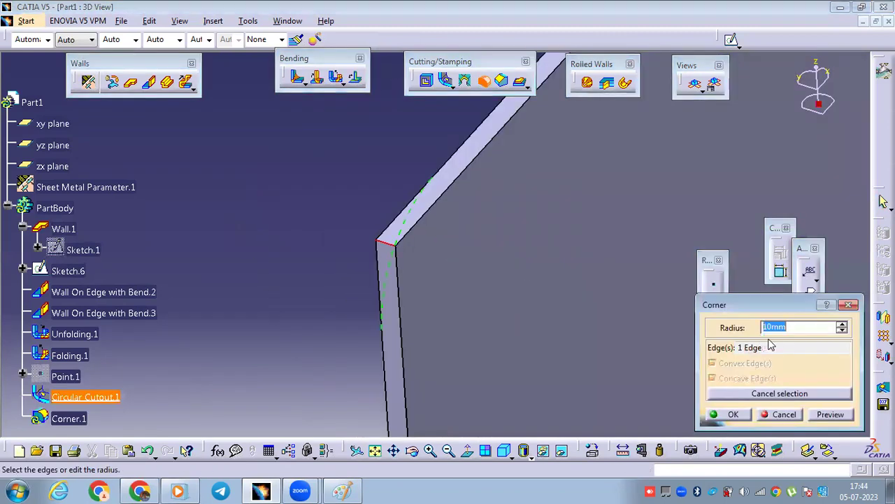
click(728, 414)
Chamfer the other upper corner of the long-edge wall with an 8 mm length at 45 degrees
middle_drag(284, 293, 438, 249)
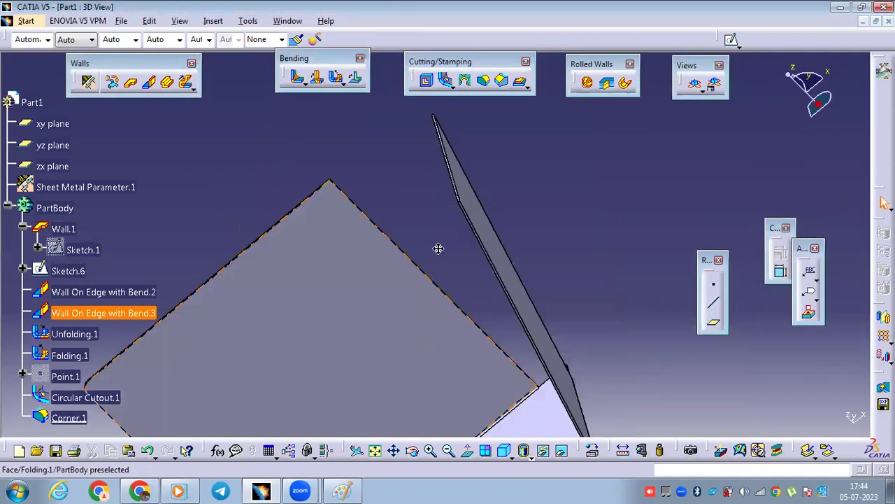
middle_drag(420, 326, 431, 137)
click(503, 79)
middle_drag(443, 172, 551, 124)
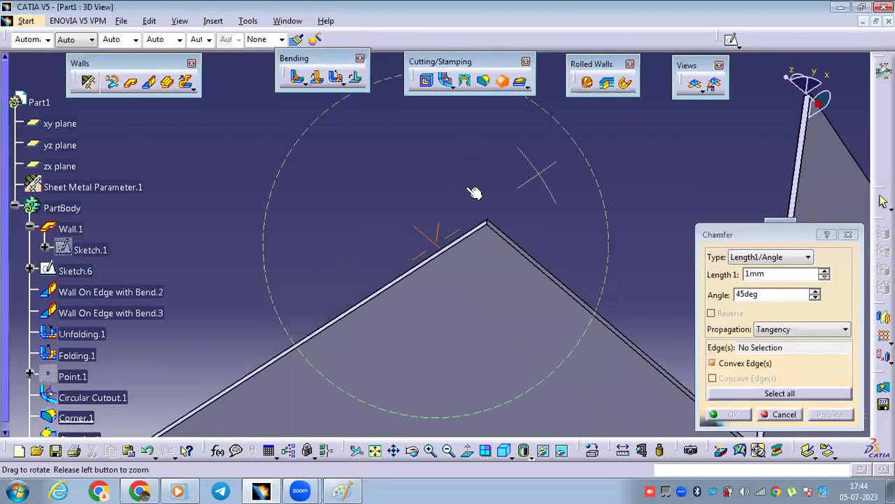
click(520, 239)
key(shift+Tab)
text(8)
key(Return)
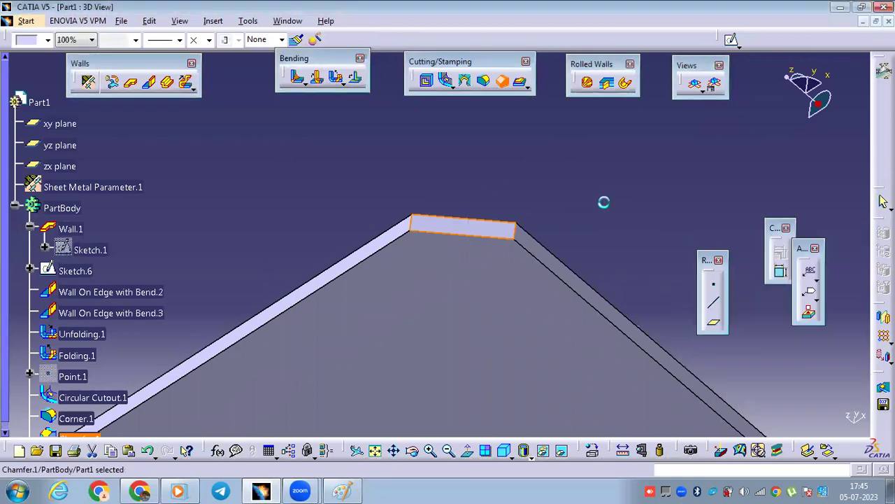
click(508, 149)
middle_drag(508, 150, 496, 294)
middle_drag(419, 242, 438, 173)
middle_drag(515, 211, 493, 211)
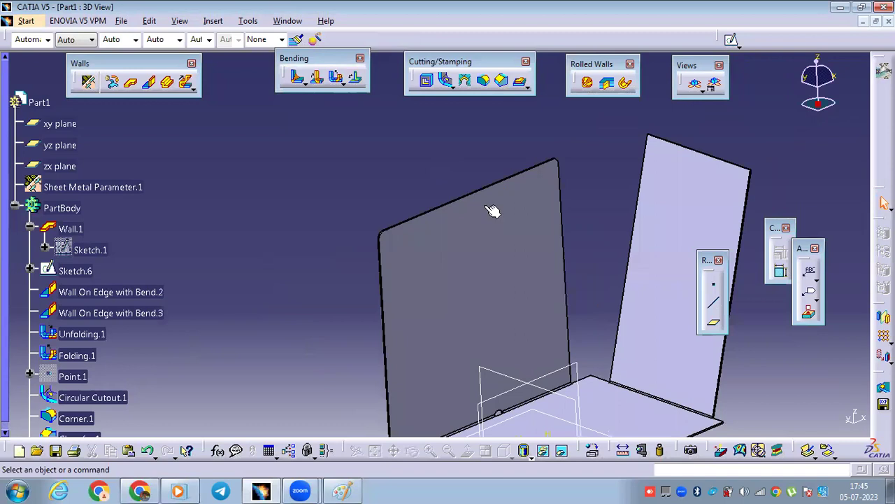
Create unfolded curves from the long-edge wall's two side edges with Point or Curve Mapping
middle_drag(422, 152, 347, 140)
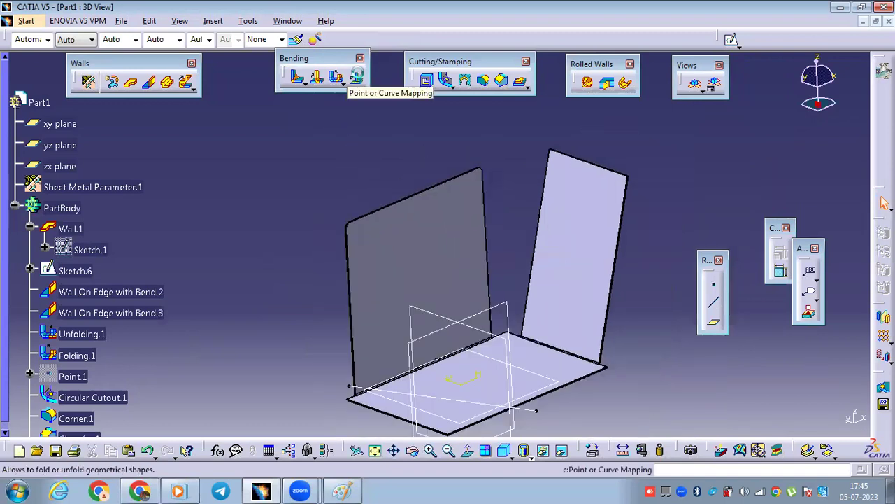
click(358, 78)
click(351, 260)
middle_drag(352, 150, 457, 208)
click(487, 176)
click(784, 414)
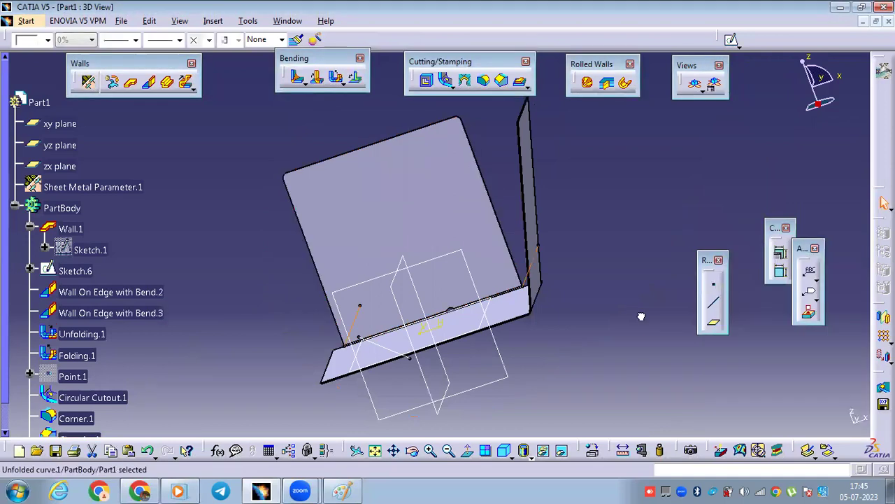
middle_drag(337, 259, 309, 256)
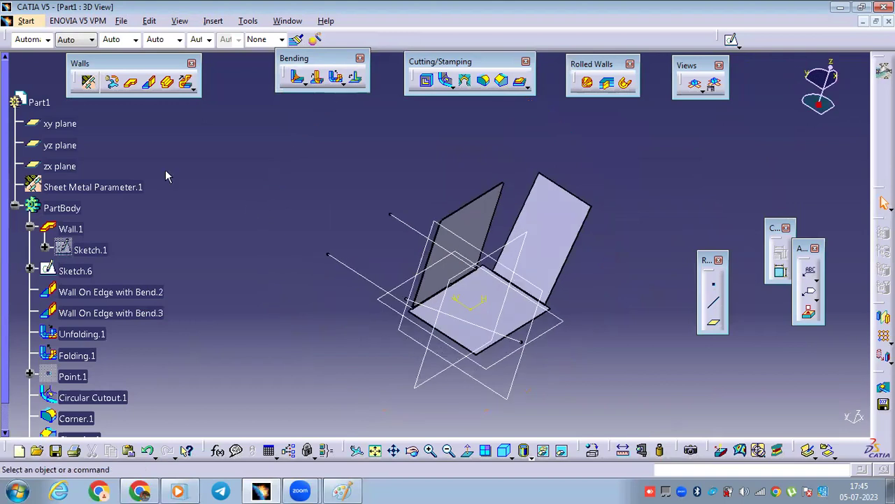
middle_drag(335, 230, 410, 139)
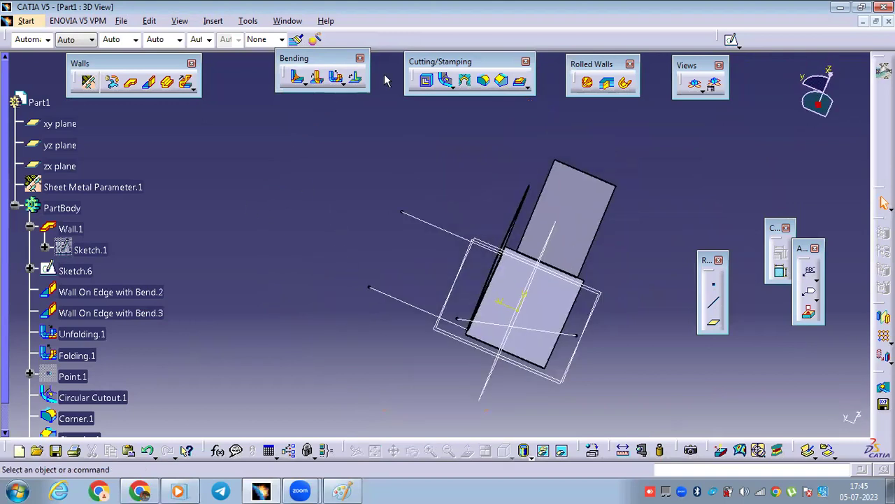
Reposition the Walls, Bending and Cutting/Stamping toolbars slightly in the workspace
drag(150, 63, 130, 55)
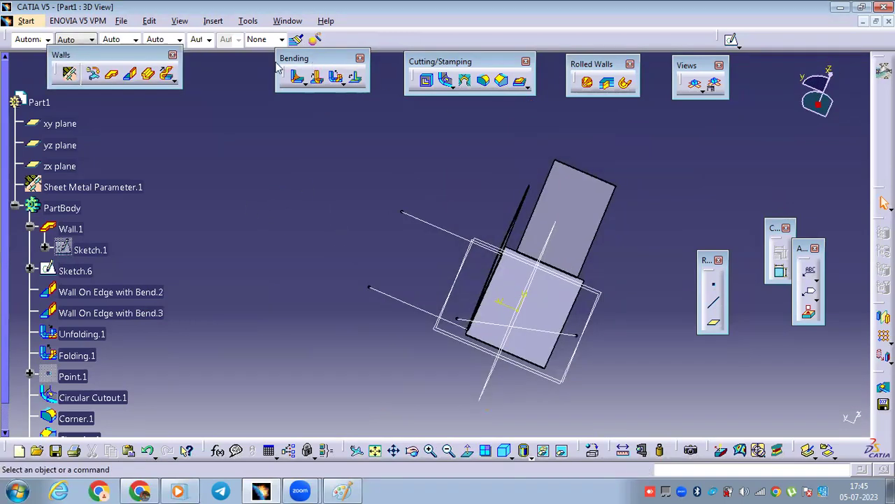
drag(278, 66, 250, 64)
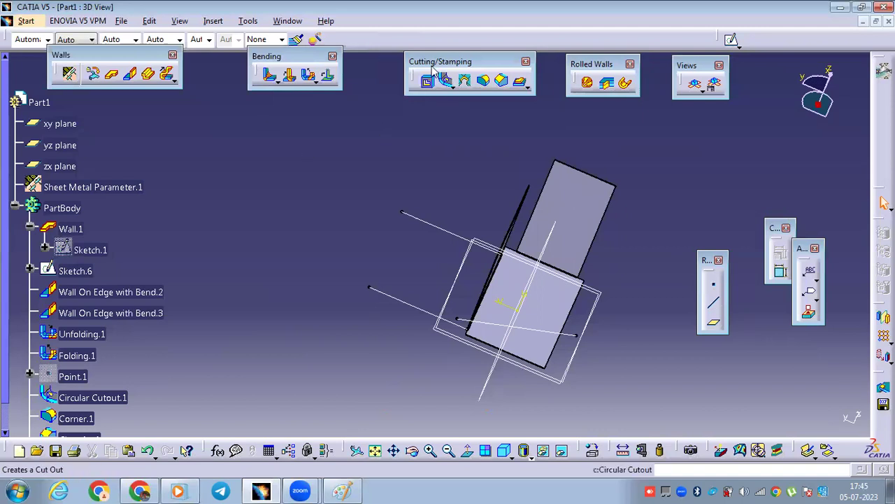
drag(446, 99, 444, 89)
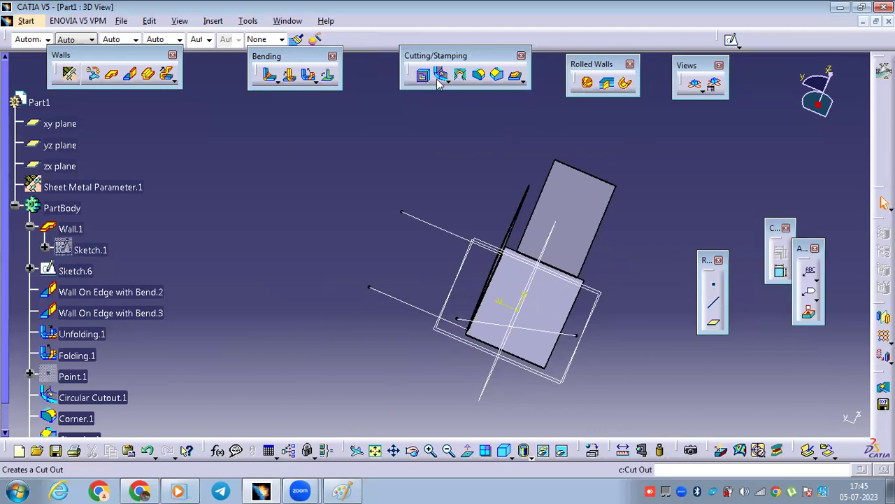
click(448, 80)
click(524, 81)
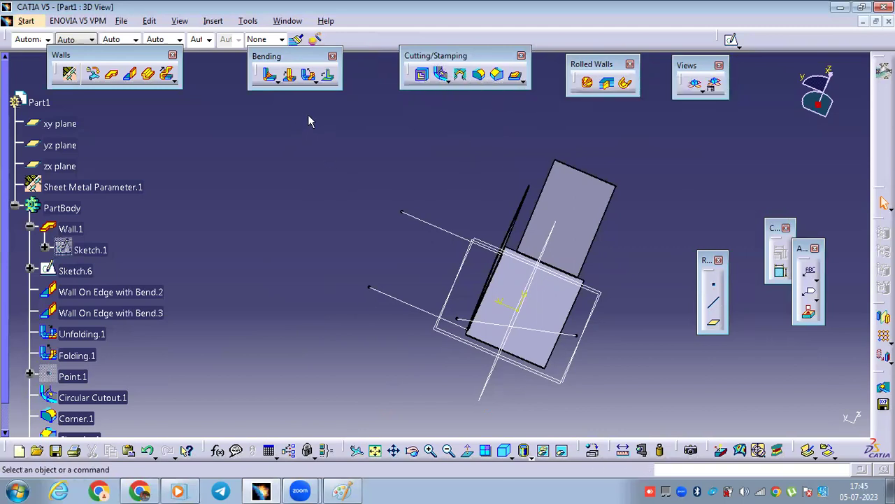
click(312, 81)
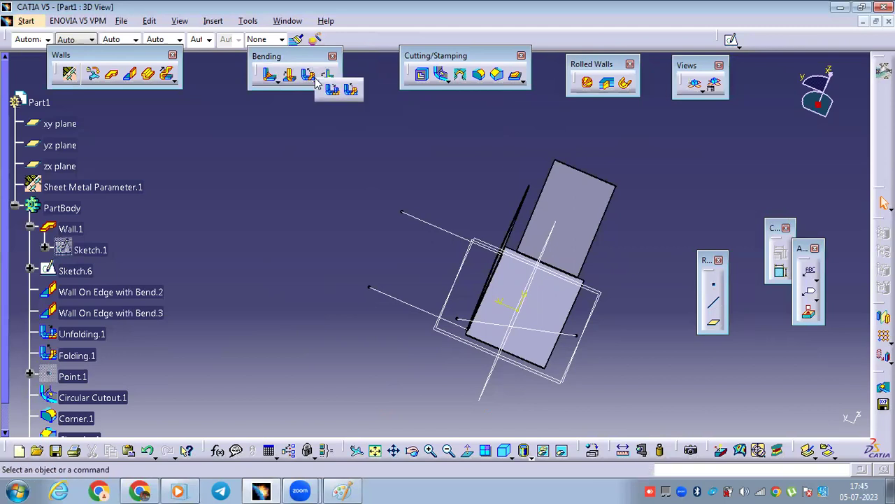
middle_drag(496, 162, 369, 169)
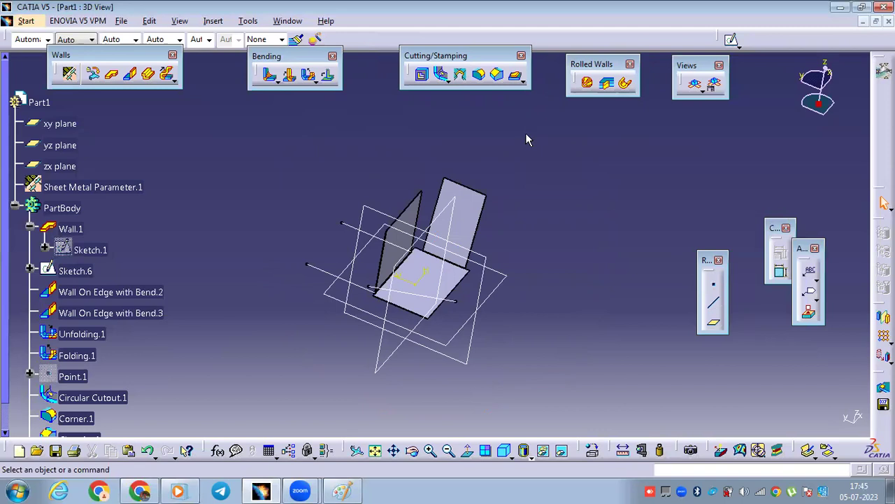
middle_drag(457, 168, 503, 172)
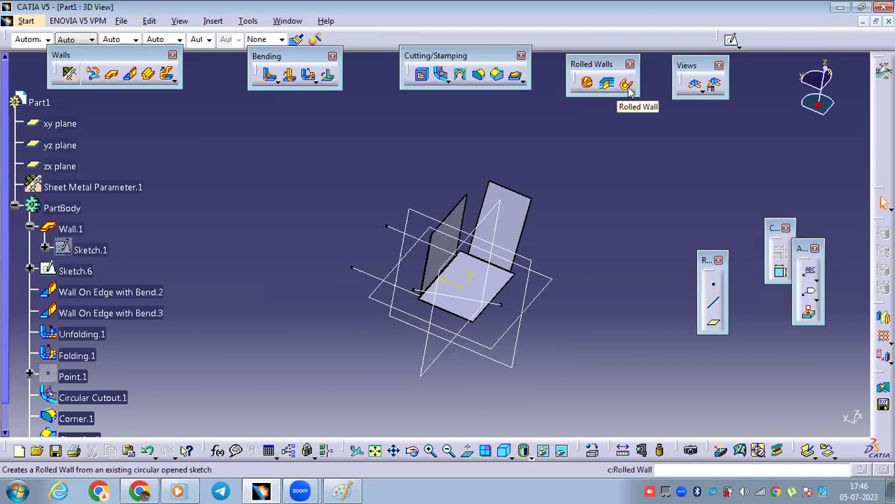
Sketch a circle on the xy plane, clear of the existing part on its negative horizontal side
click(547, 290)
middle_drag(394, 184, 489, 257)
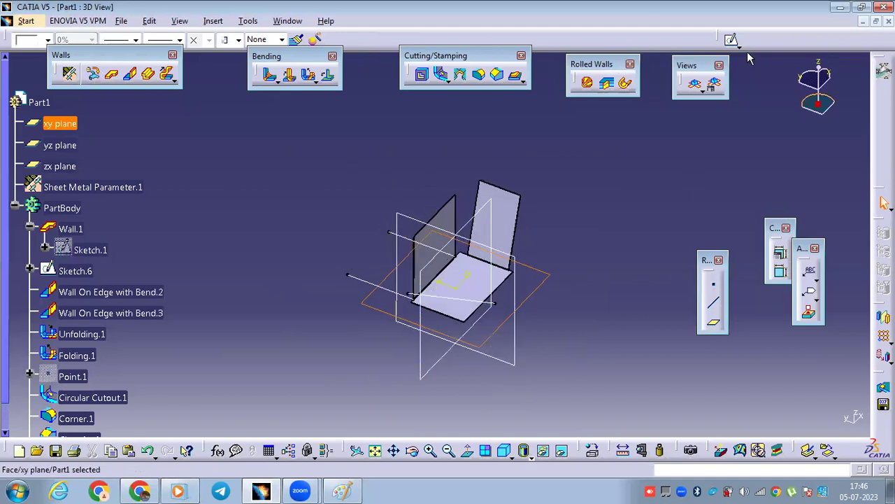
click(731, 40)
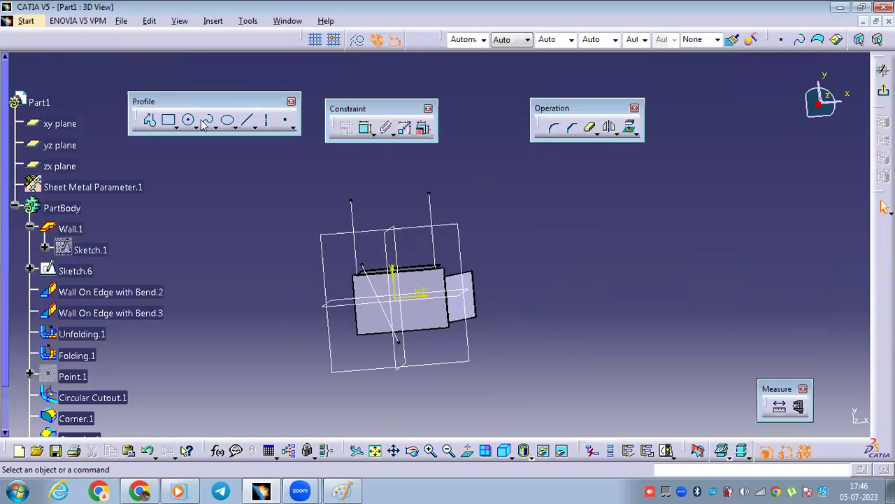
click(189, 120)
click(531, 237)
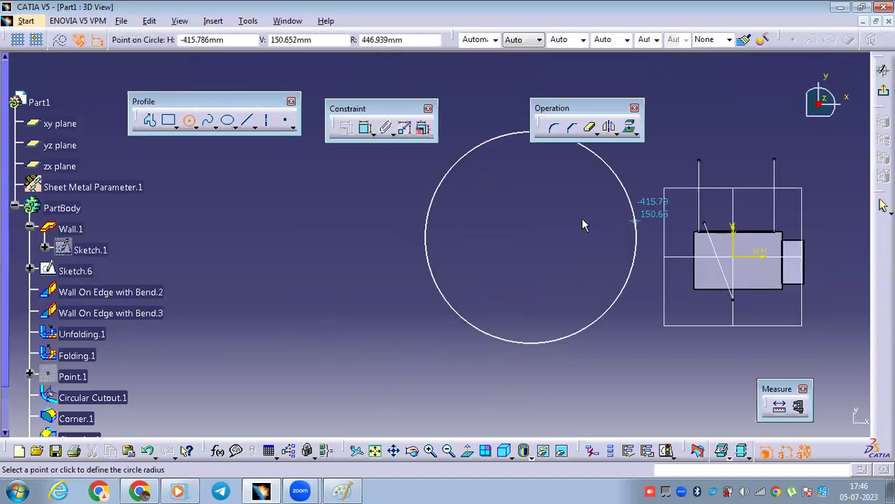
click(582, 218)
click(883, 70)
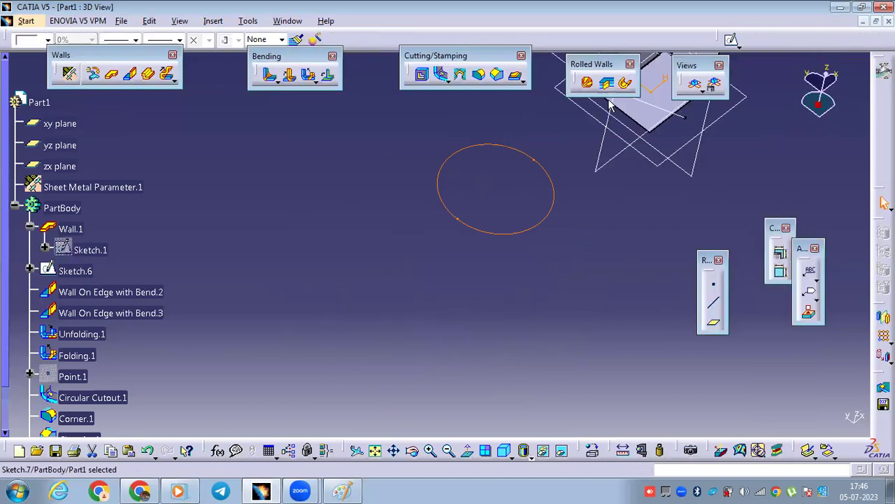
Create a rolled wall from the circle sketch with both limits at 271 mm, and view it in the flat pattern
click(626, 84)
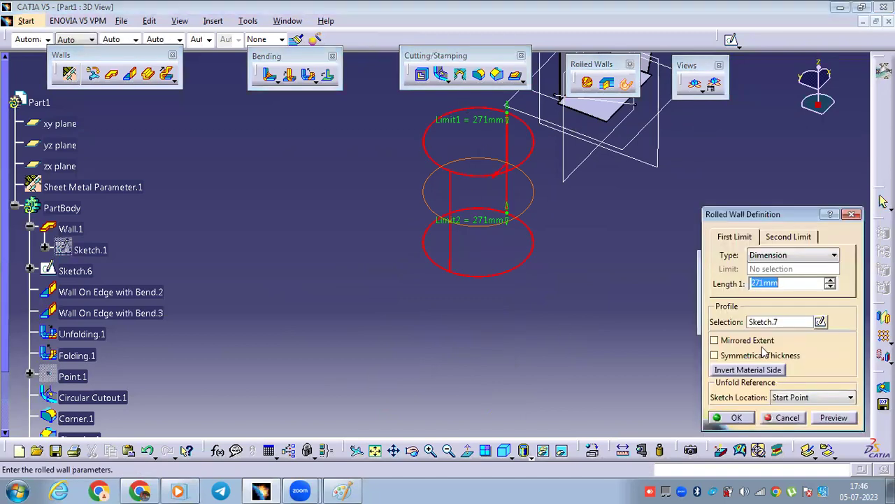
click(727, 420)
middle_drag(507, 280, 702, 79)
click(699, 86)
middle_drag(410, 240, 393, 212)
Reopen the rolled wall's definition in the 3D view, try the inverted material side, and restore the original side
double_click(482, 261)
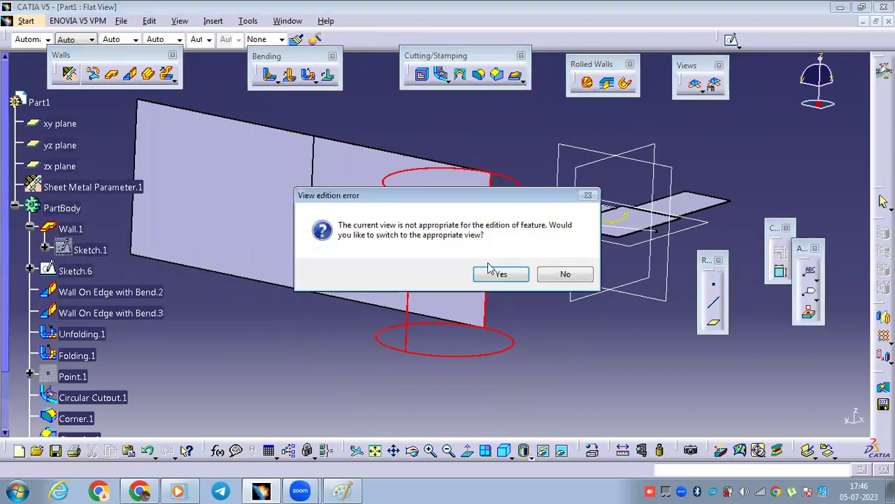
click(499, 275)
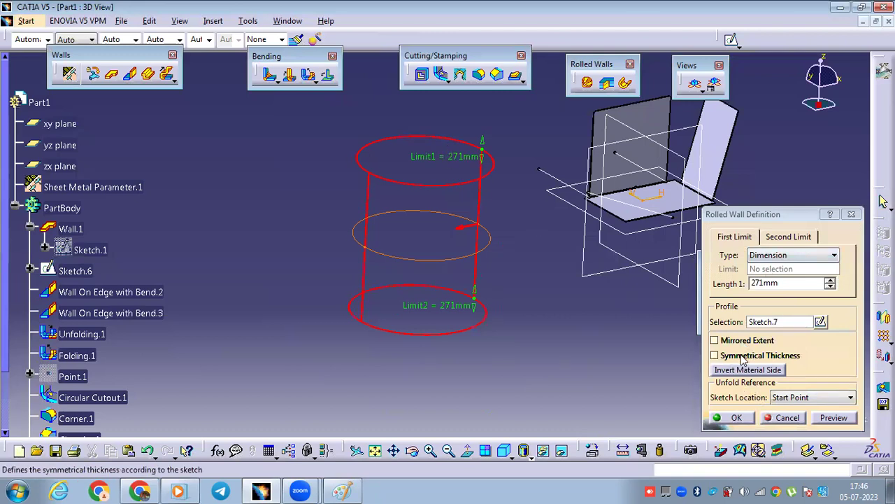
mouse_move(434, 274)
middle_down()
mouse_move(418, 315)
mouse_move(426, 322)
mouse_move(445, 207)
middle_up()
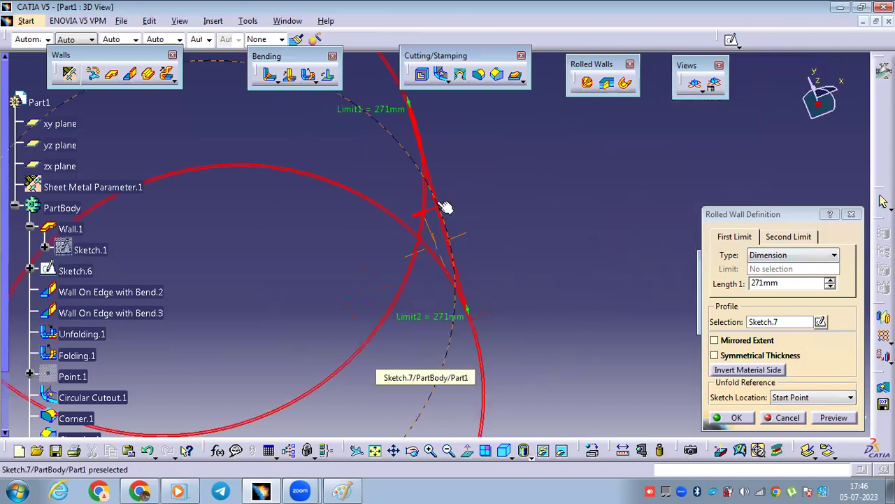
middle_drag(469, 336, 507, 203)
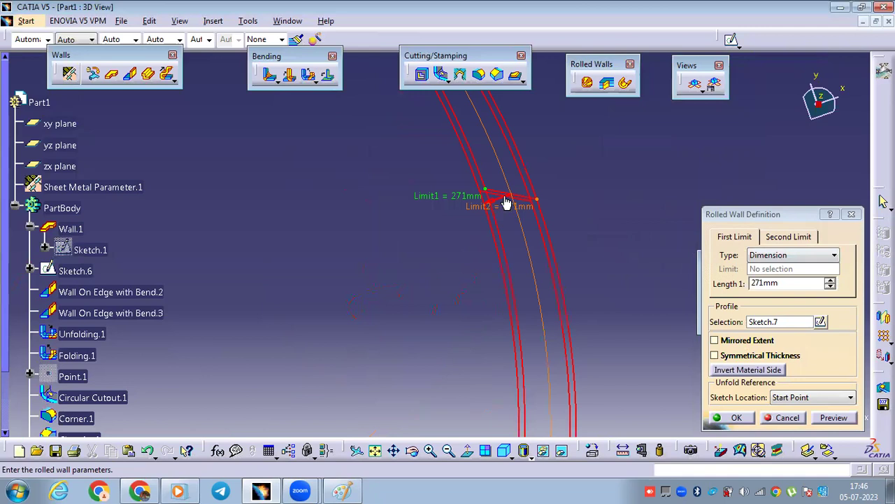
middle_drag(462, 228, 456, 254)
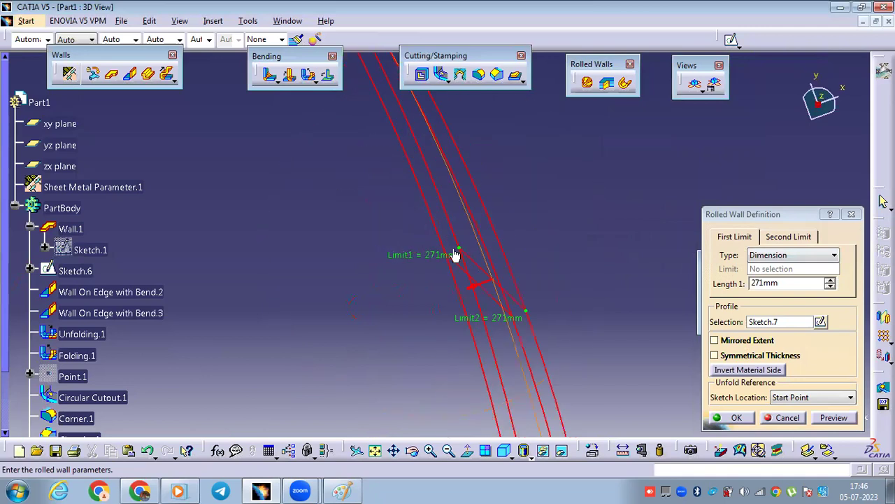
click(480, 288)
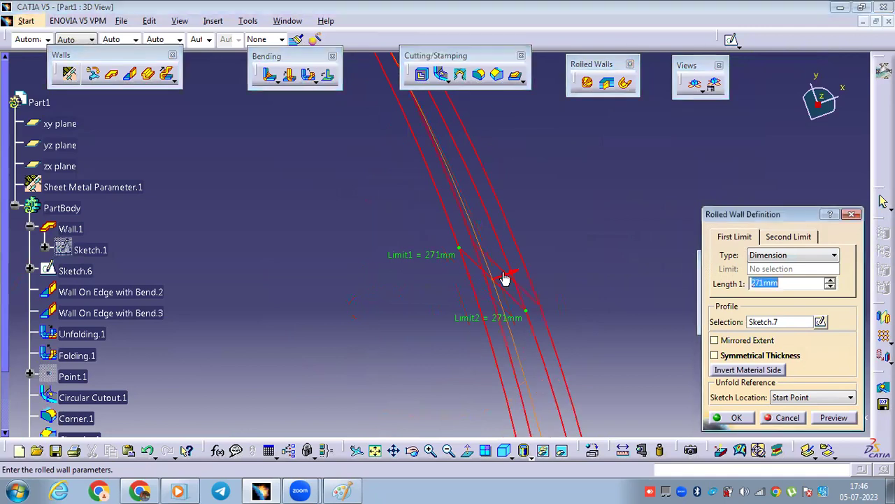
click(511, 275)
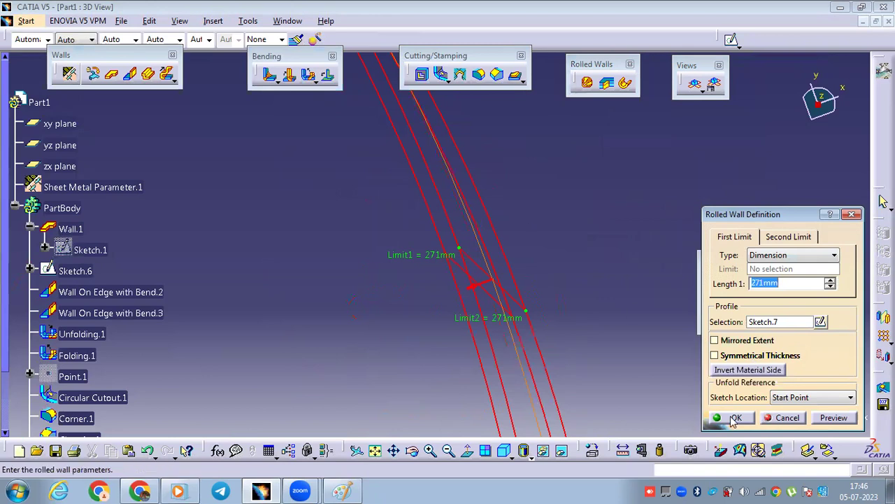
click(740, 357)
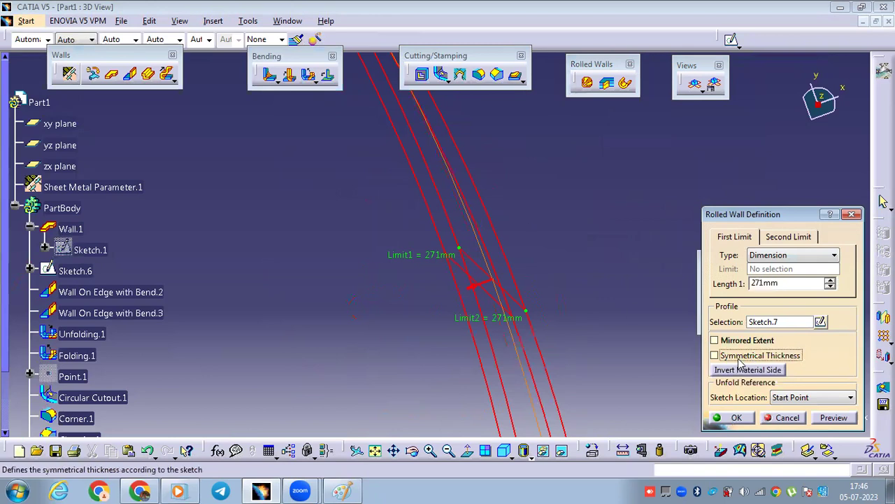
click(727, 417)
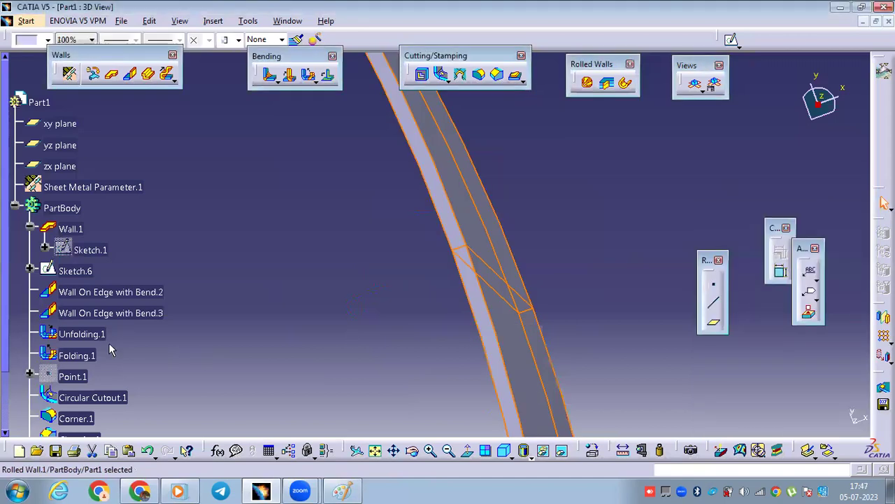
Show the rolled wall's hidden circle sketch, Sketch.7
scroll(109, 346, down, 3)
right_click(99, 348)
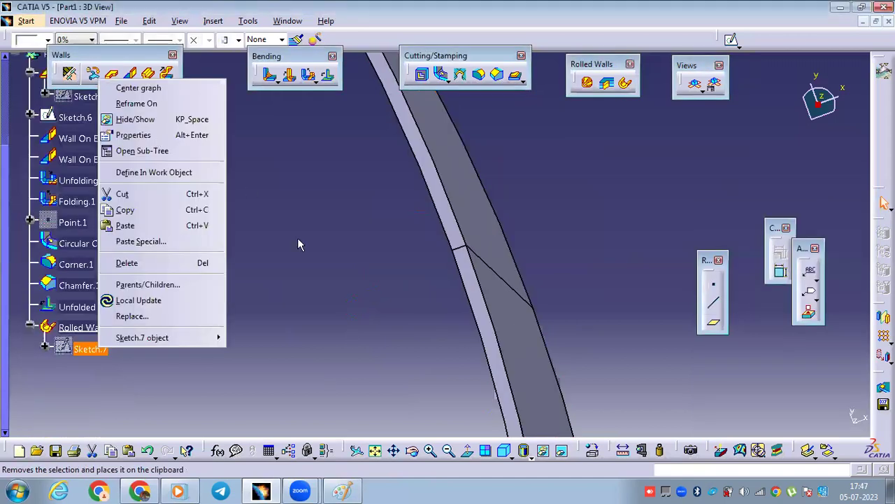
click(374, 230)
middle_drag(373, 230, 439, 350)
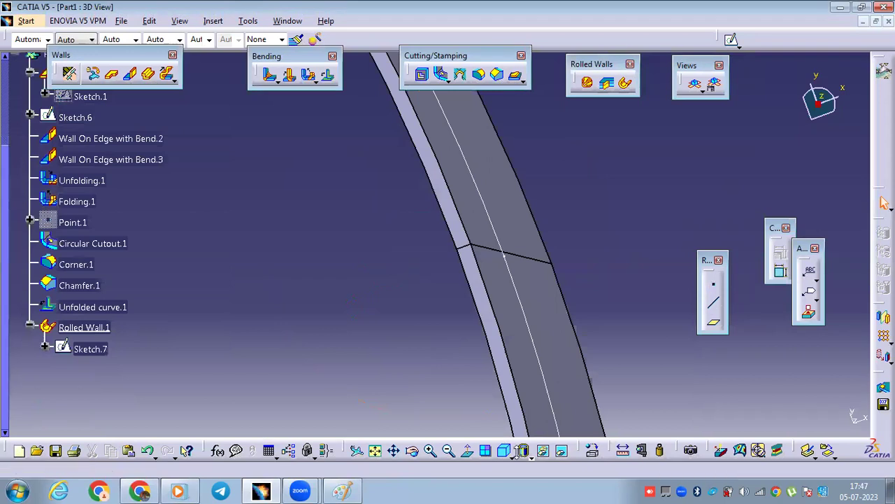
Reopen the rolled wall's definition and set its unfold reference sketch location to Middle Point
click(523, 453)
click(525, 358)
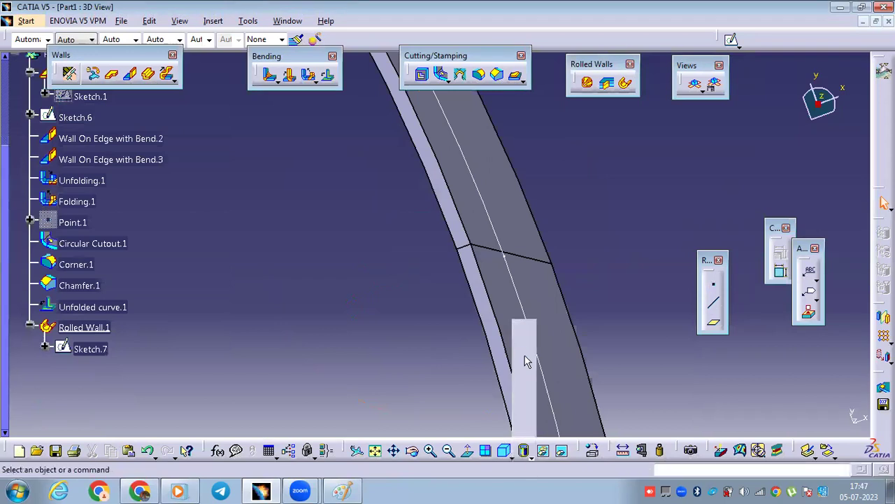
click(448, 450)
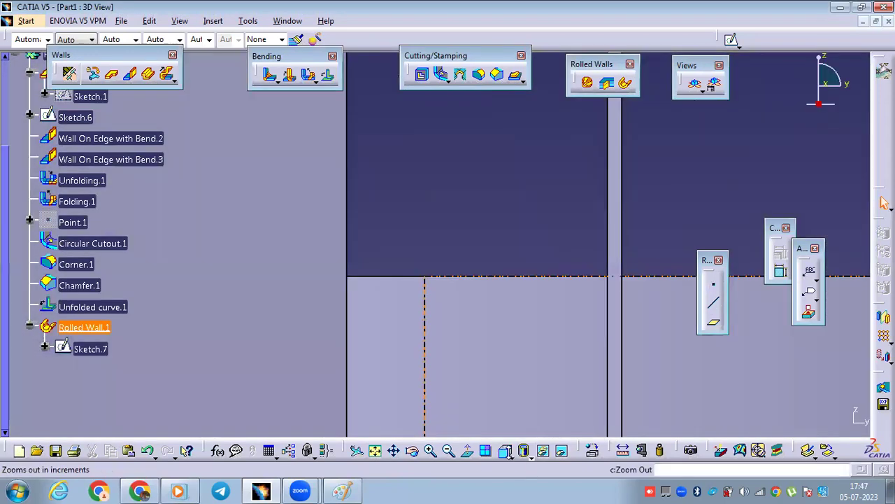
click(523, 450)
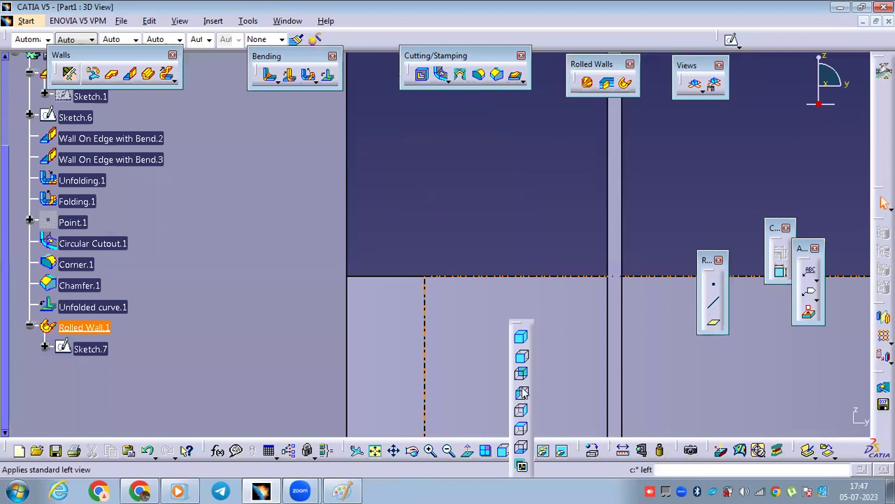
click(521, 428)
middle_drag(447, 301, 422, 277)
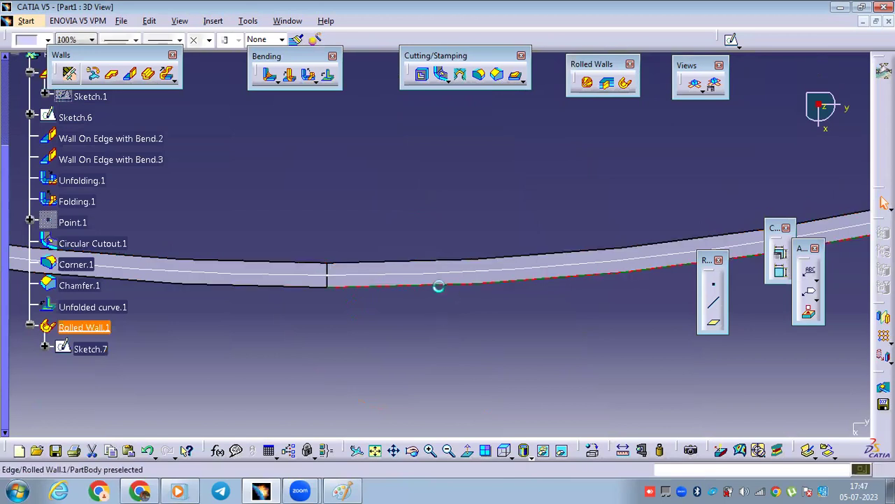
double_click(439, 286)
middle_drag(471, 358, 472, 198)
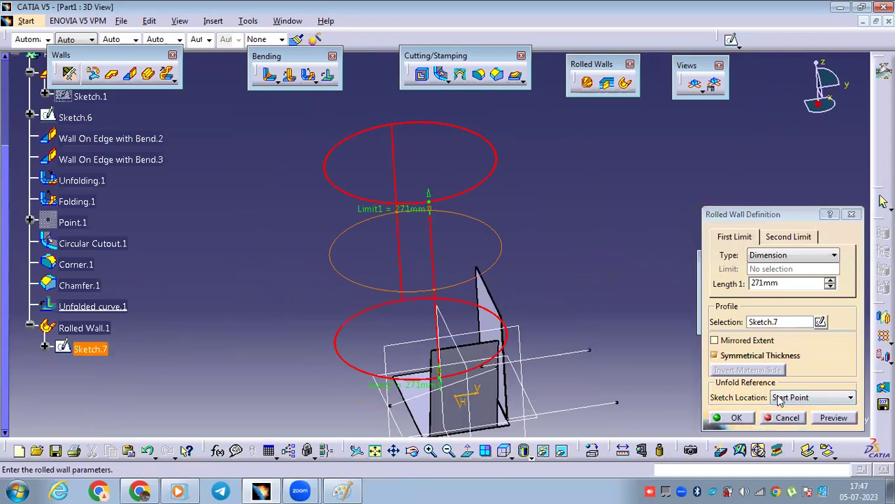
click(783, 397)
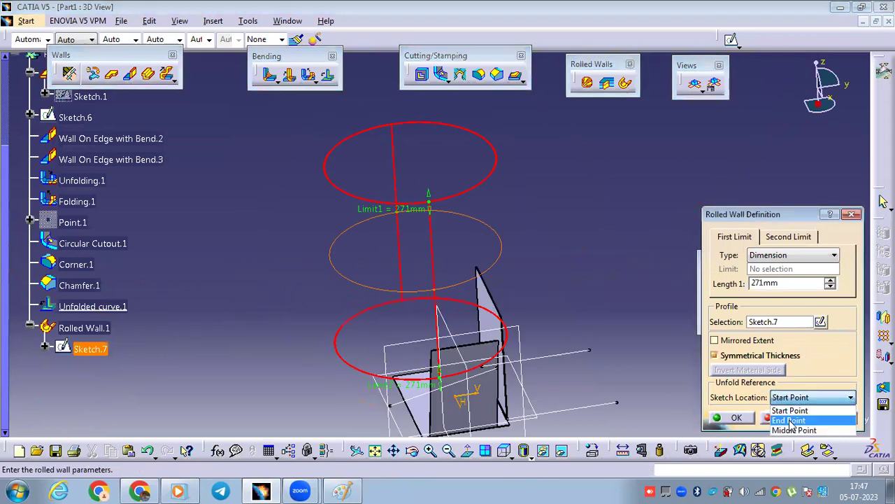
click(791, 427)
click(734, 417)
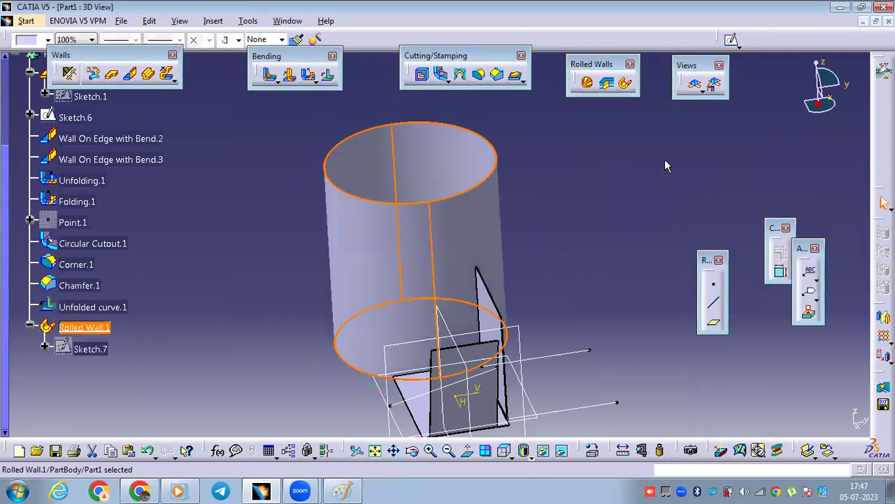
Check the rolled wall in the flat pattern, return to the 3D view, and clear its selection
click(695, 85)
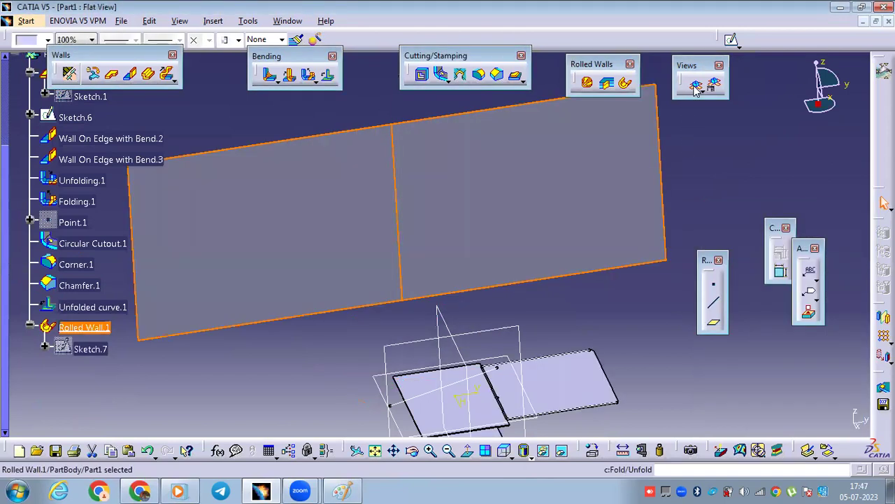
click(696, 87)
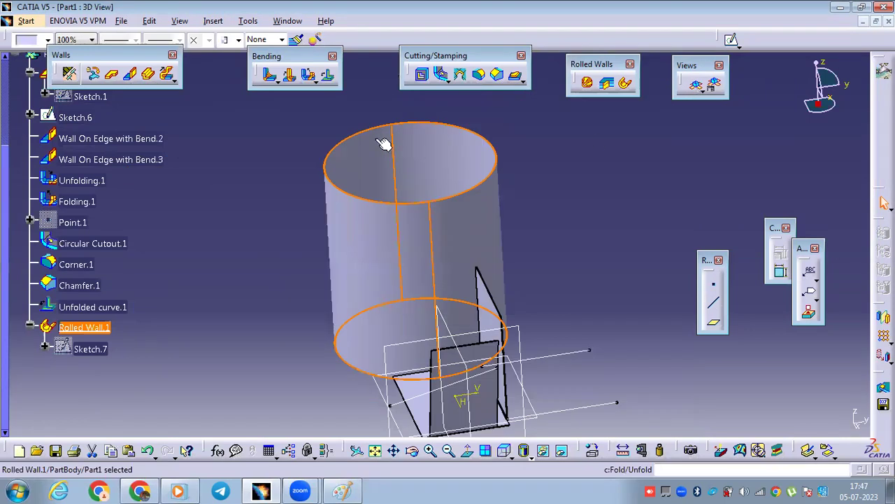
middle_drag(710, 133, 645, 145)
click(317, 161)
middle_drag(492, 163, 541, 177)
click(542, 176)
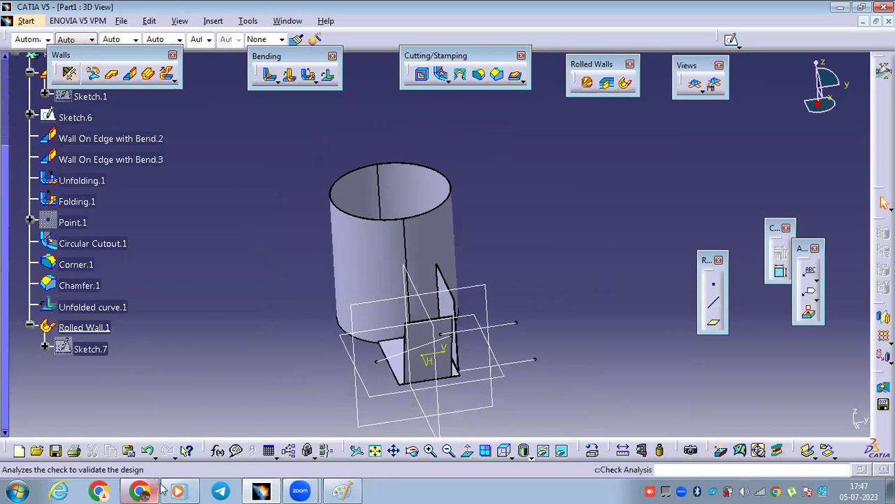
Switch to Windows Explorer, open the Assignment 1 image from D:\exercise mech\all\Sheet metal, and enlarge its sheet metal component drawings for reading
key(super+e)
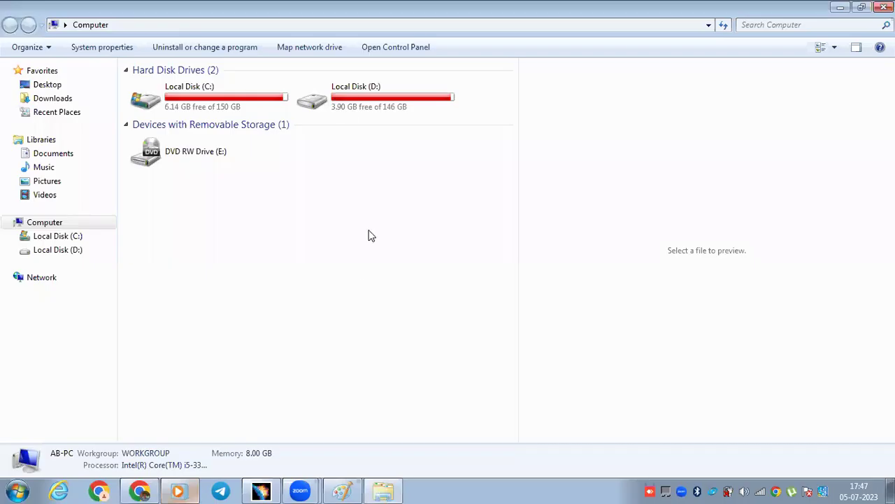
double_click(312, 99)
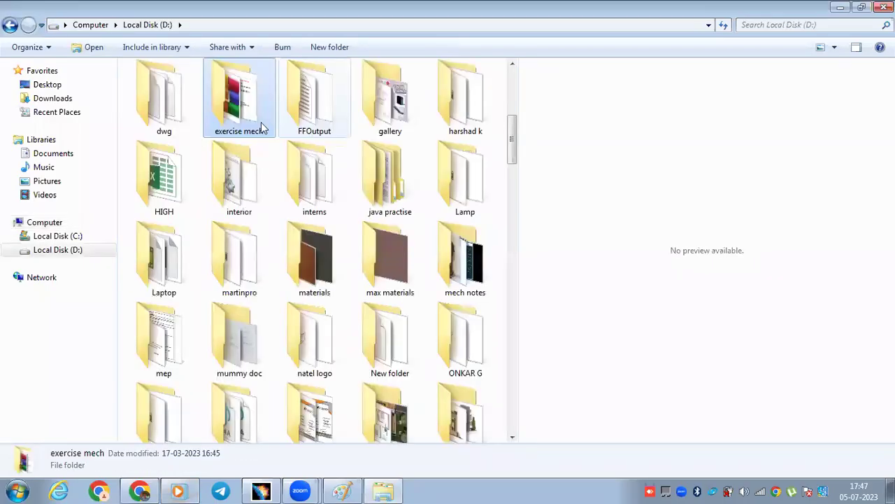
key(Return)
double_click(165, 134)
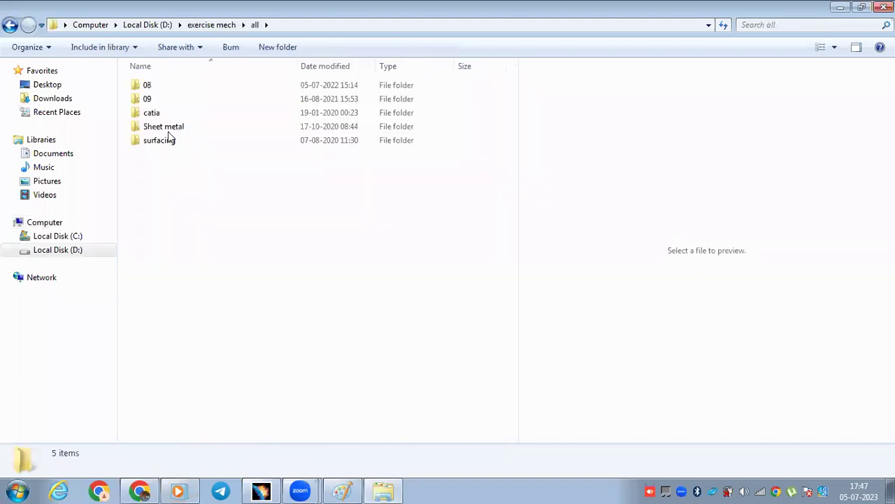
double_click(171, 126)
key(Return)
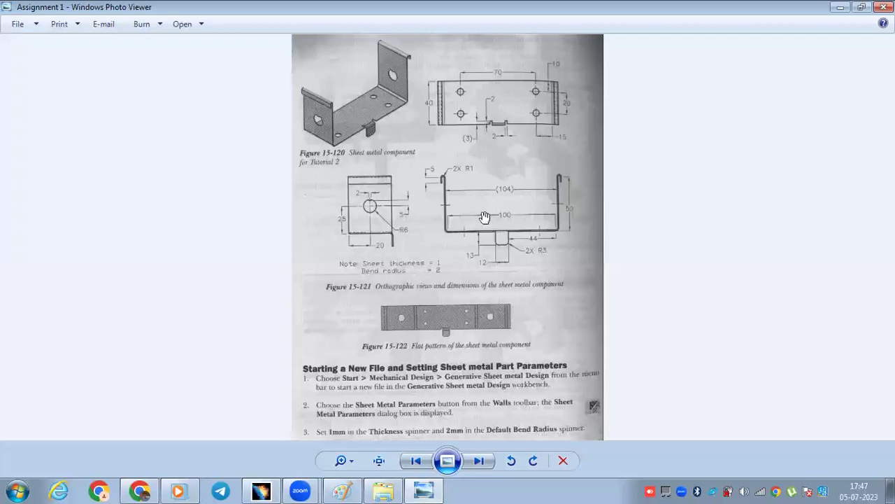
scroll(517, 157, up, 2)
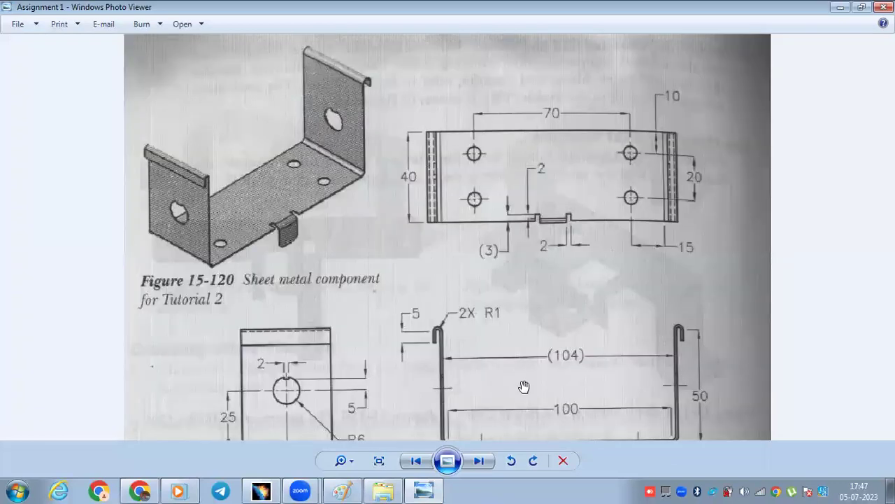